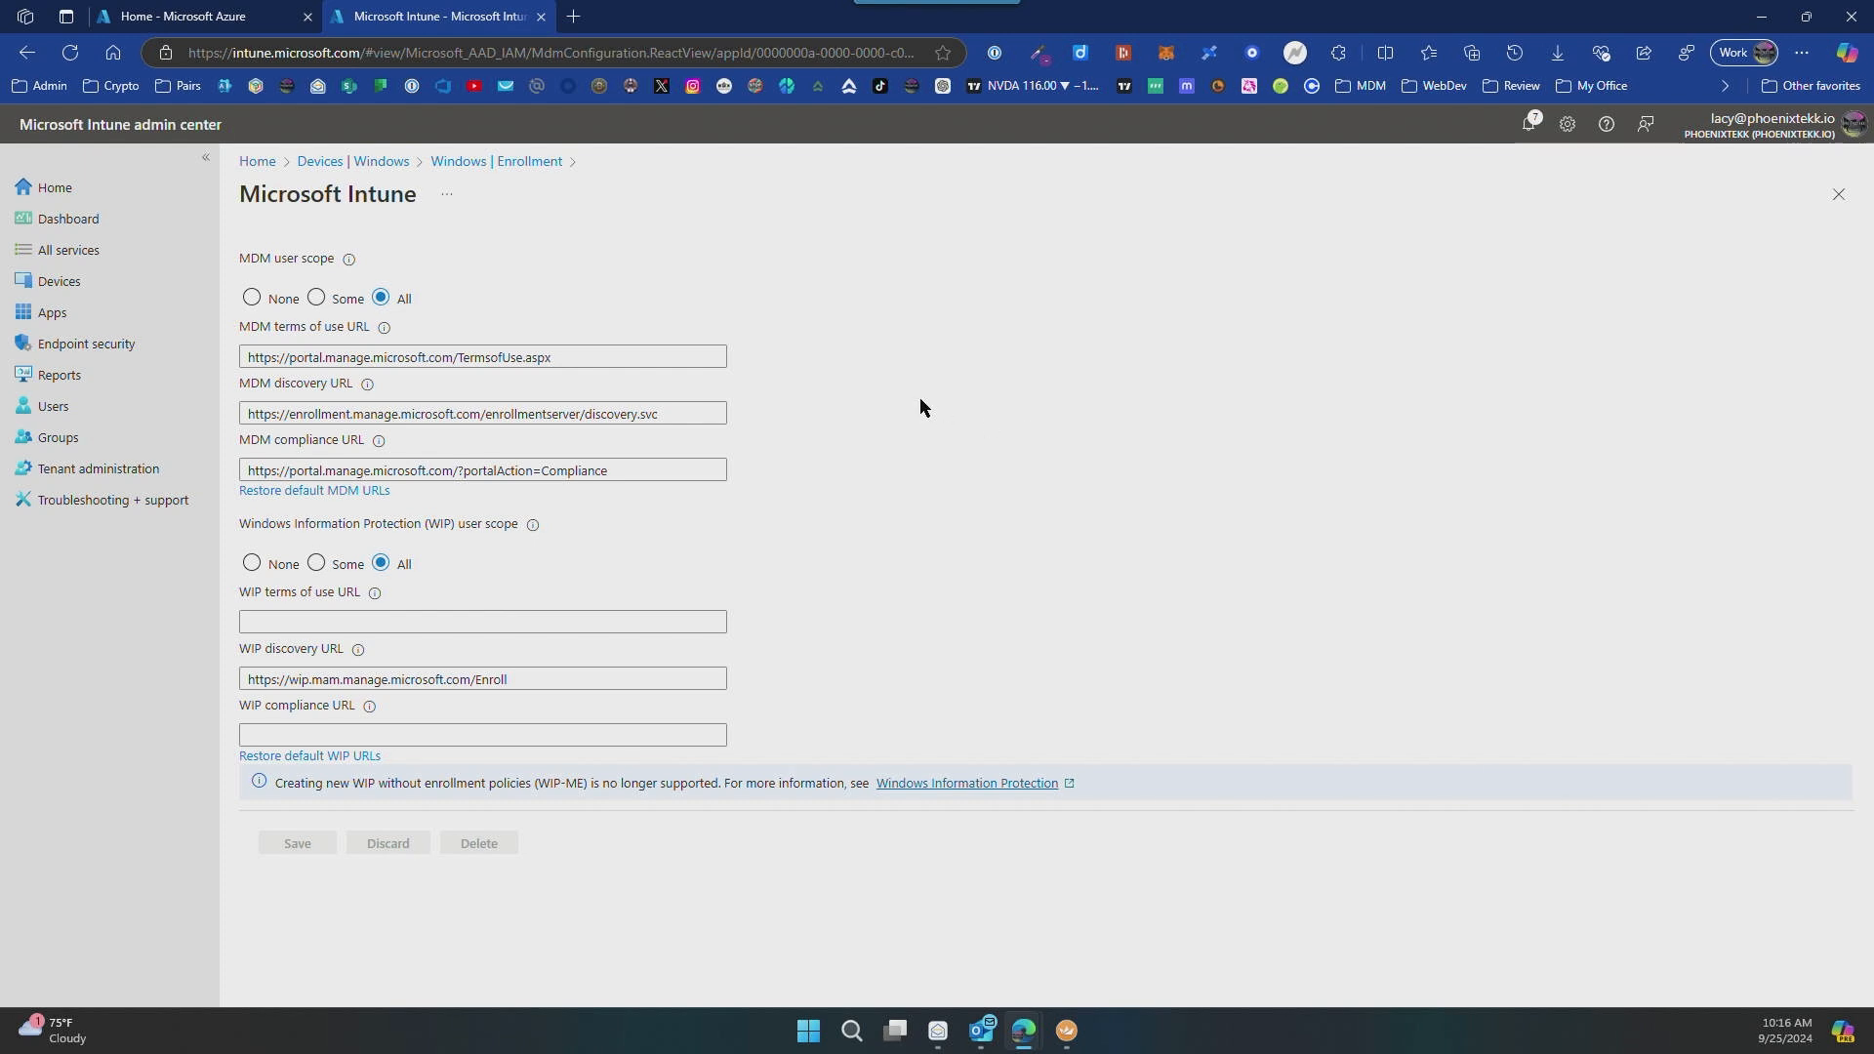
# Step: Switch to the Azure portal and open the Microsoft Entra ID device settings to review the join and registration options
pyautogui.click(244, 19)
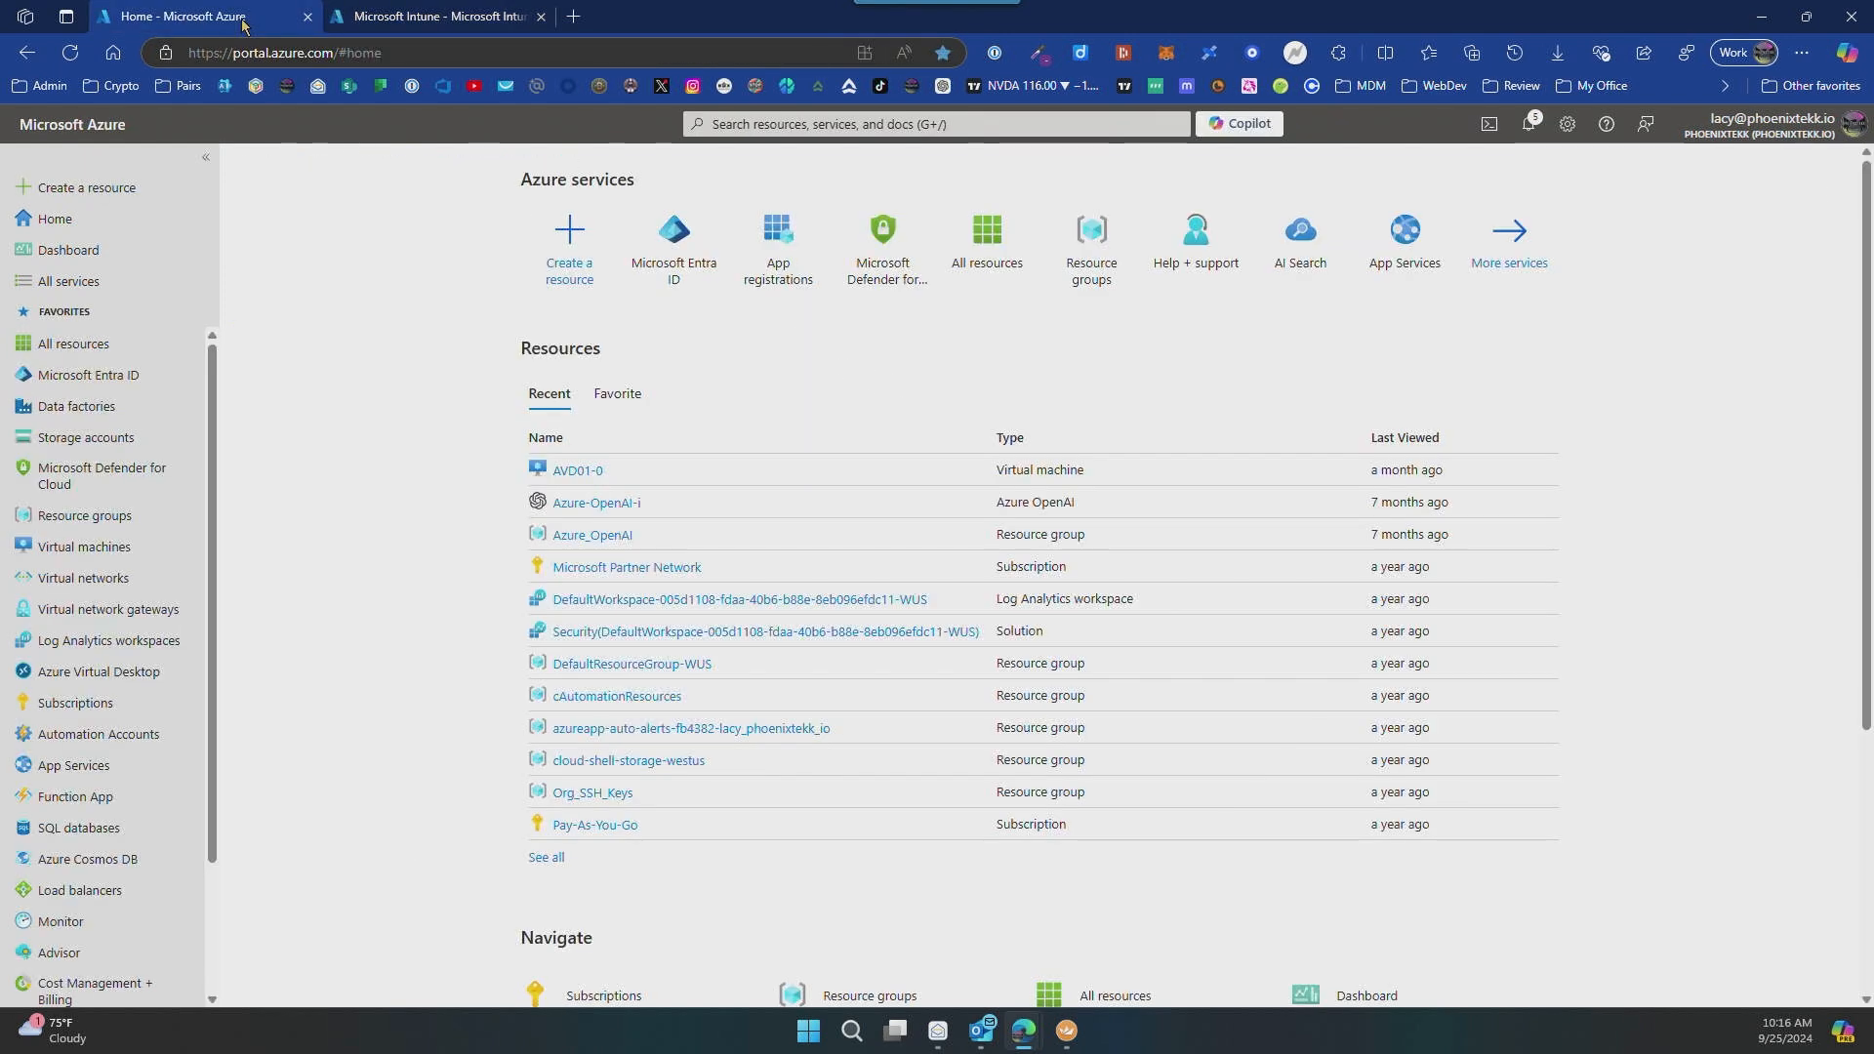
pyautogui.click(101, 379)
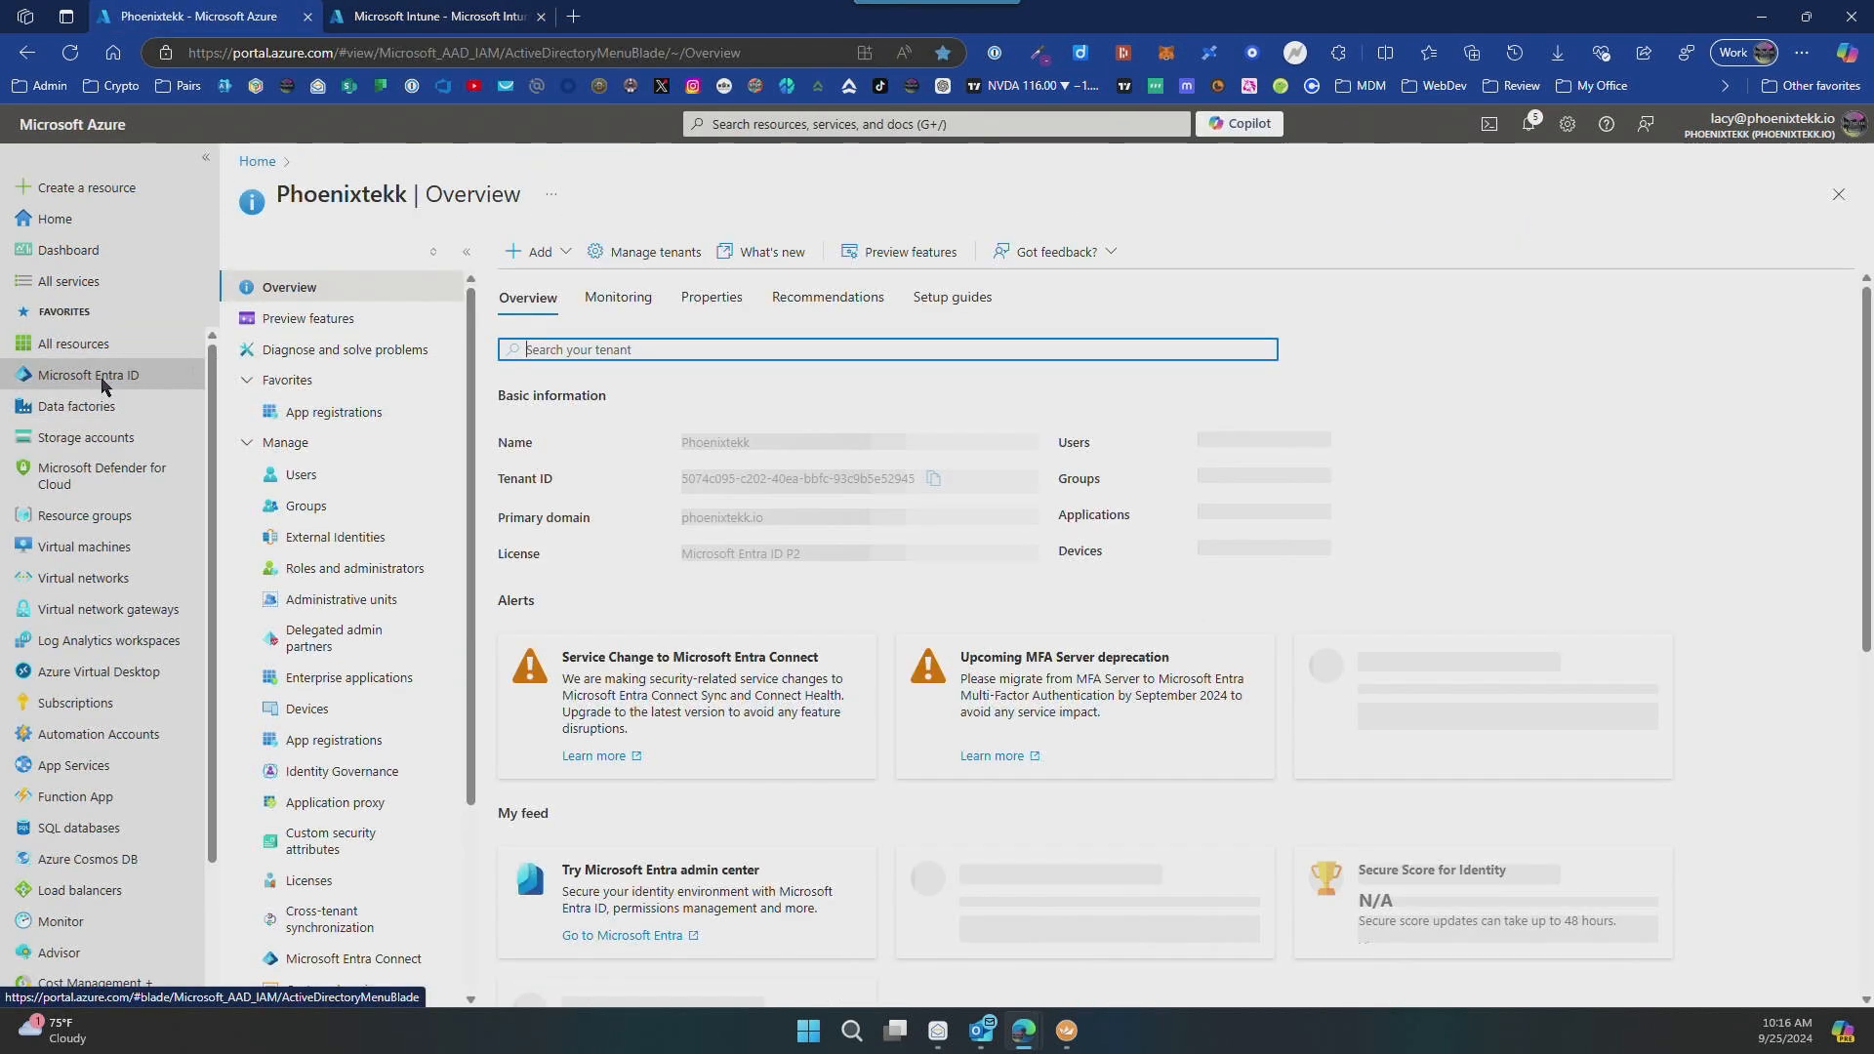
pyautogui.moveTo(114, 403)
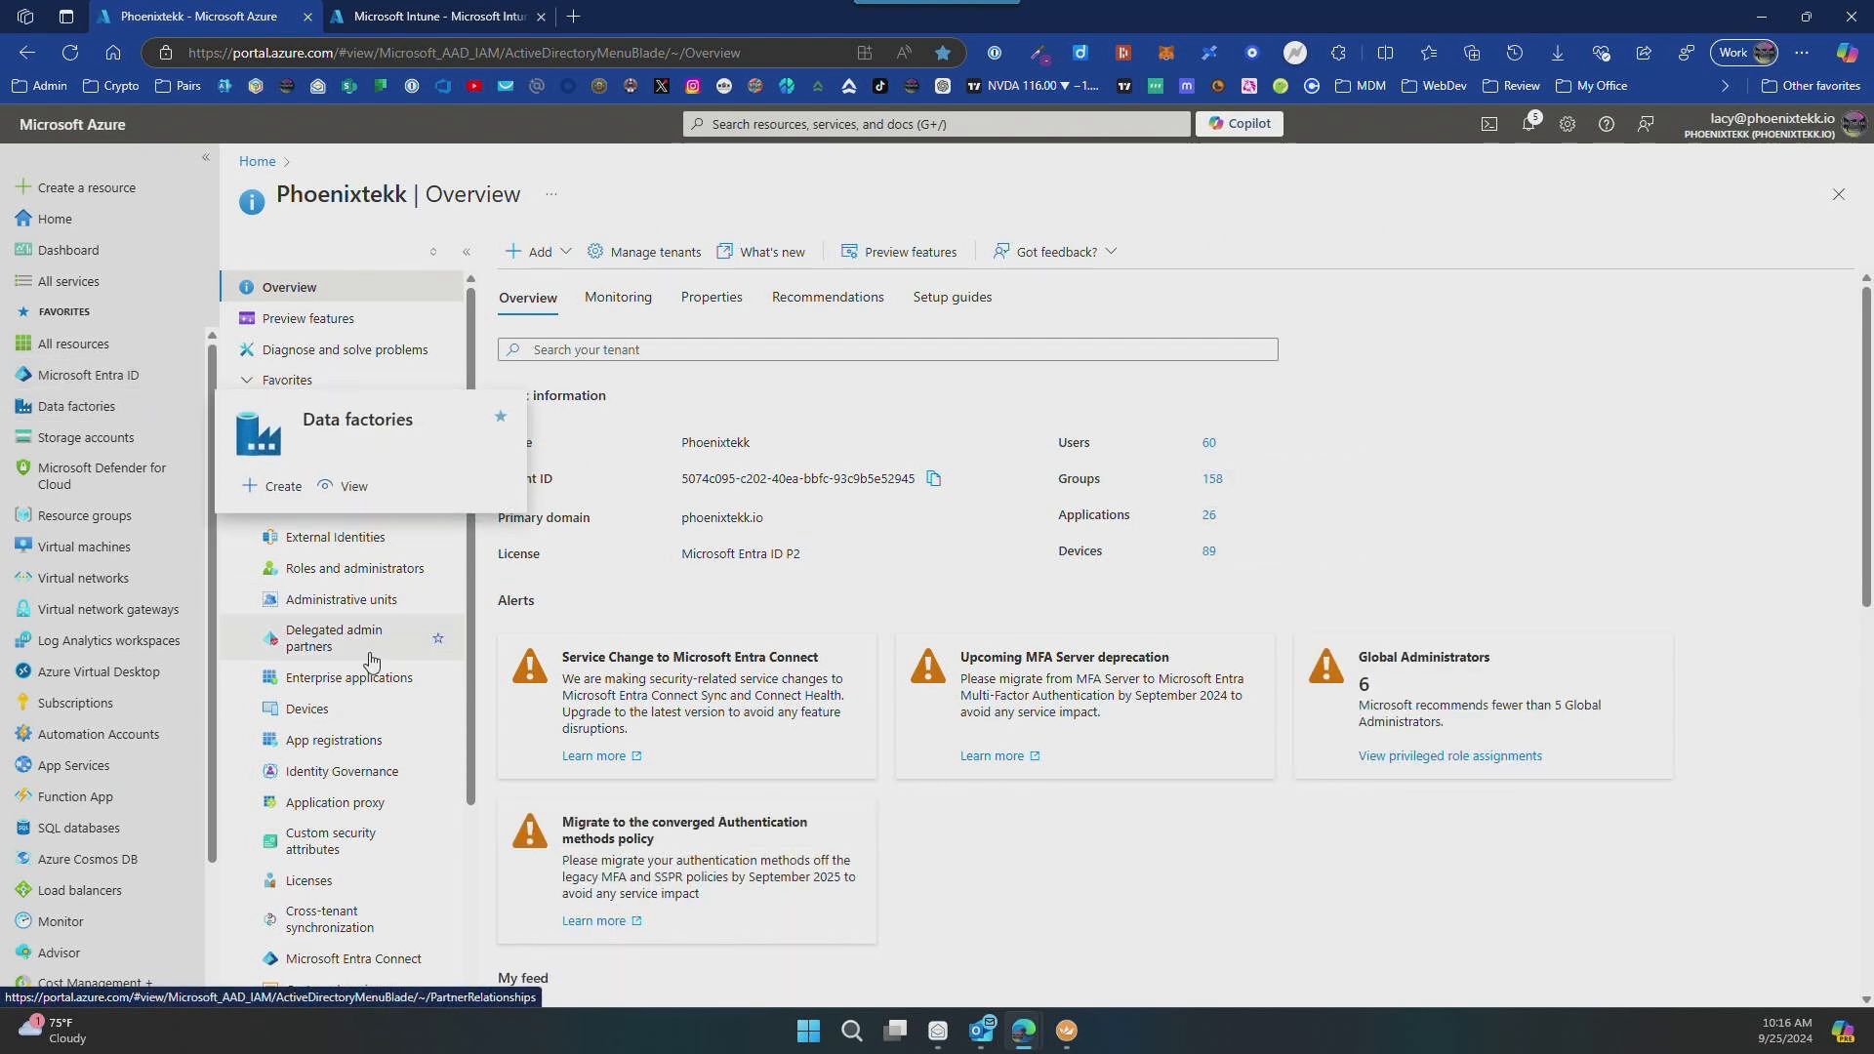
pyautogui.click(315, 714)
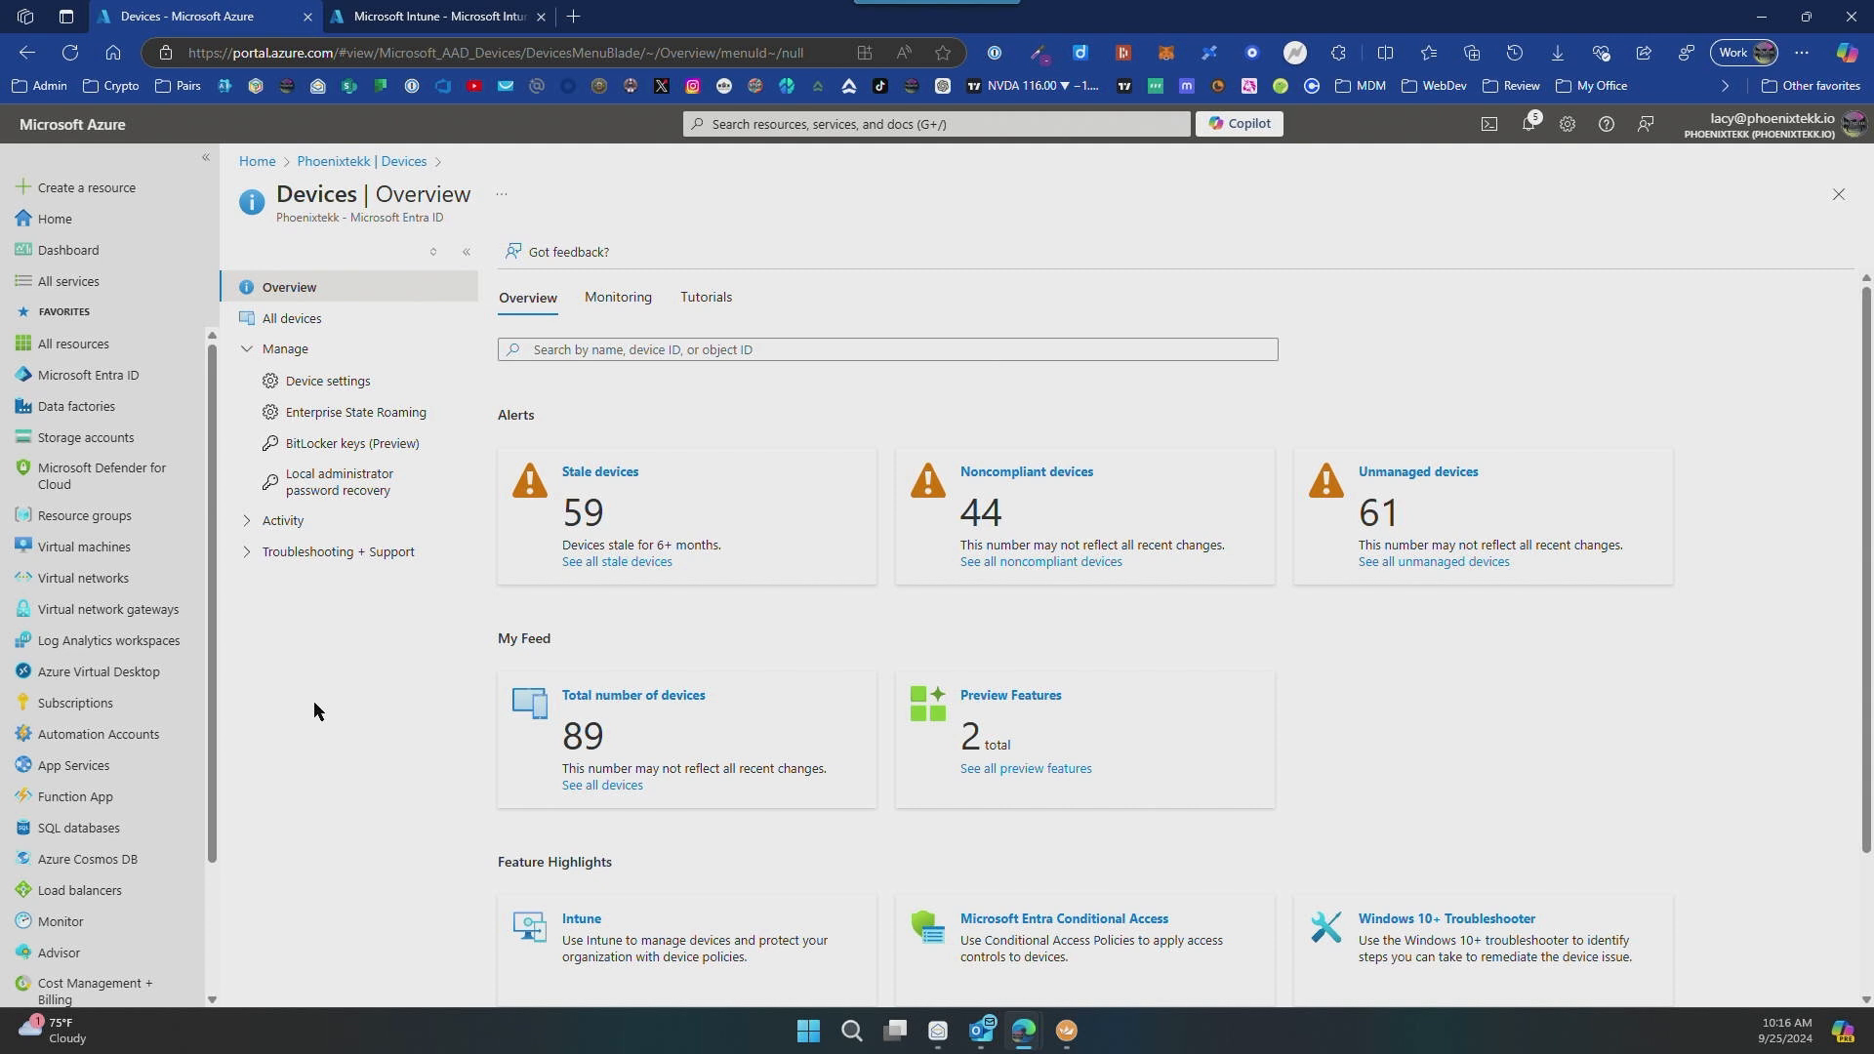
pyautogui.click(321, 387)
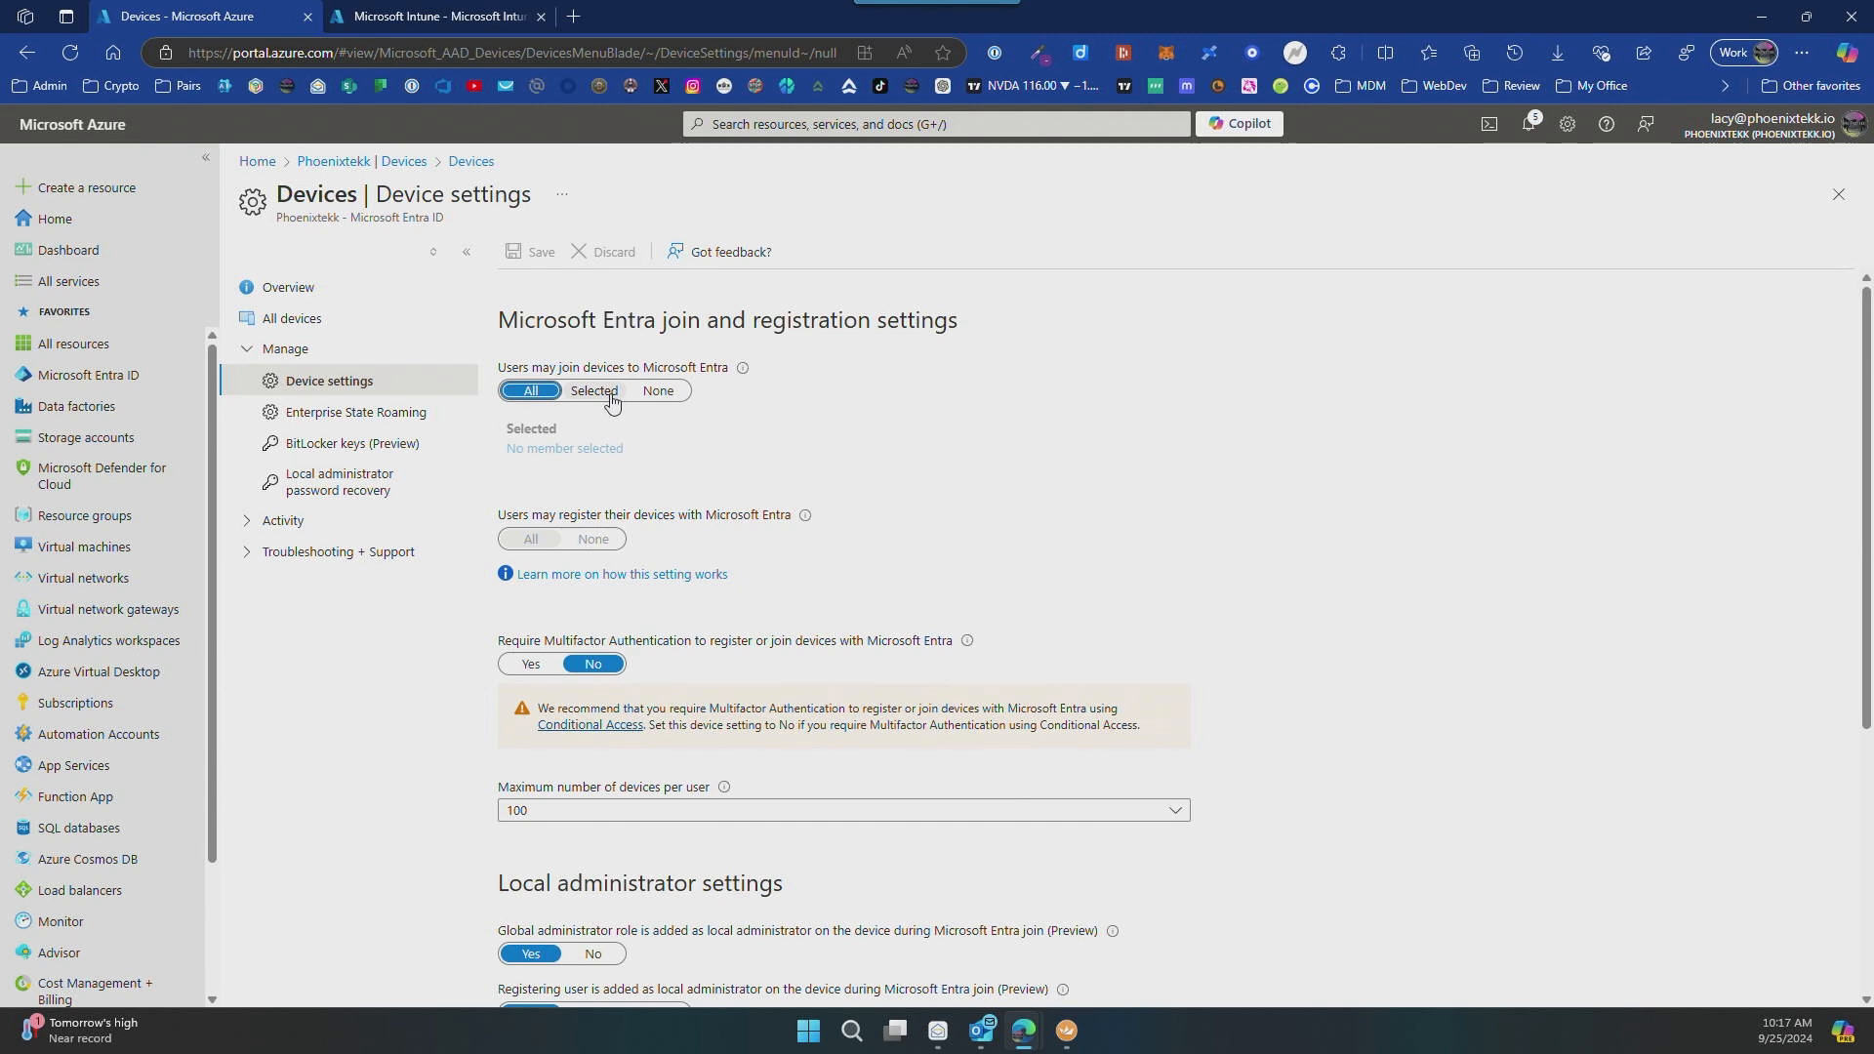
# Step: Return to the Intune admin center and search all groups for "Intune-DevicePrep"
pyautogui.click(430, 17)
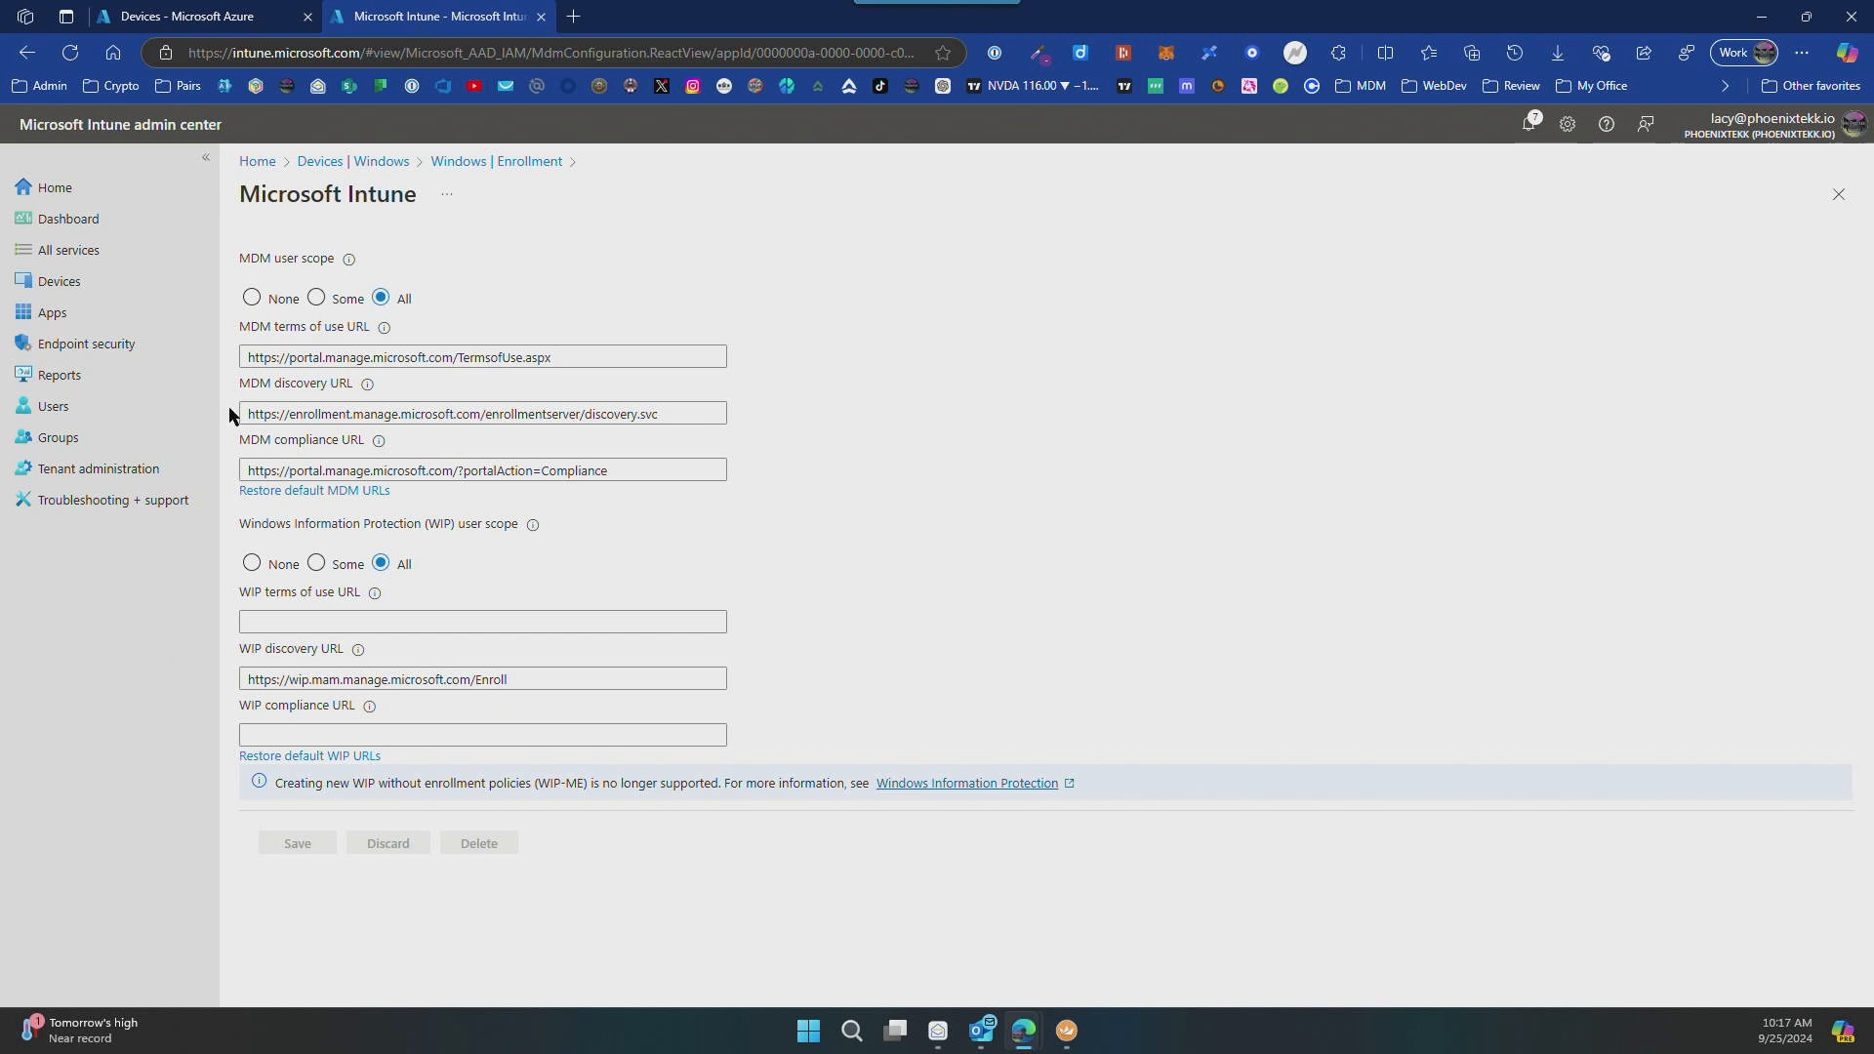
pyautogui.click(36, 437)
pyautogui.click(605, 333)
pyautogui.write('Intune-DevicePrep')
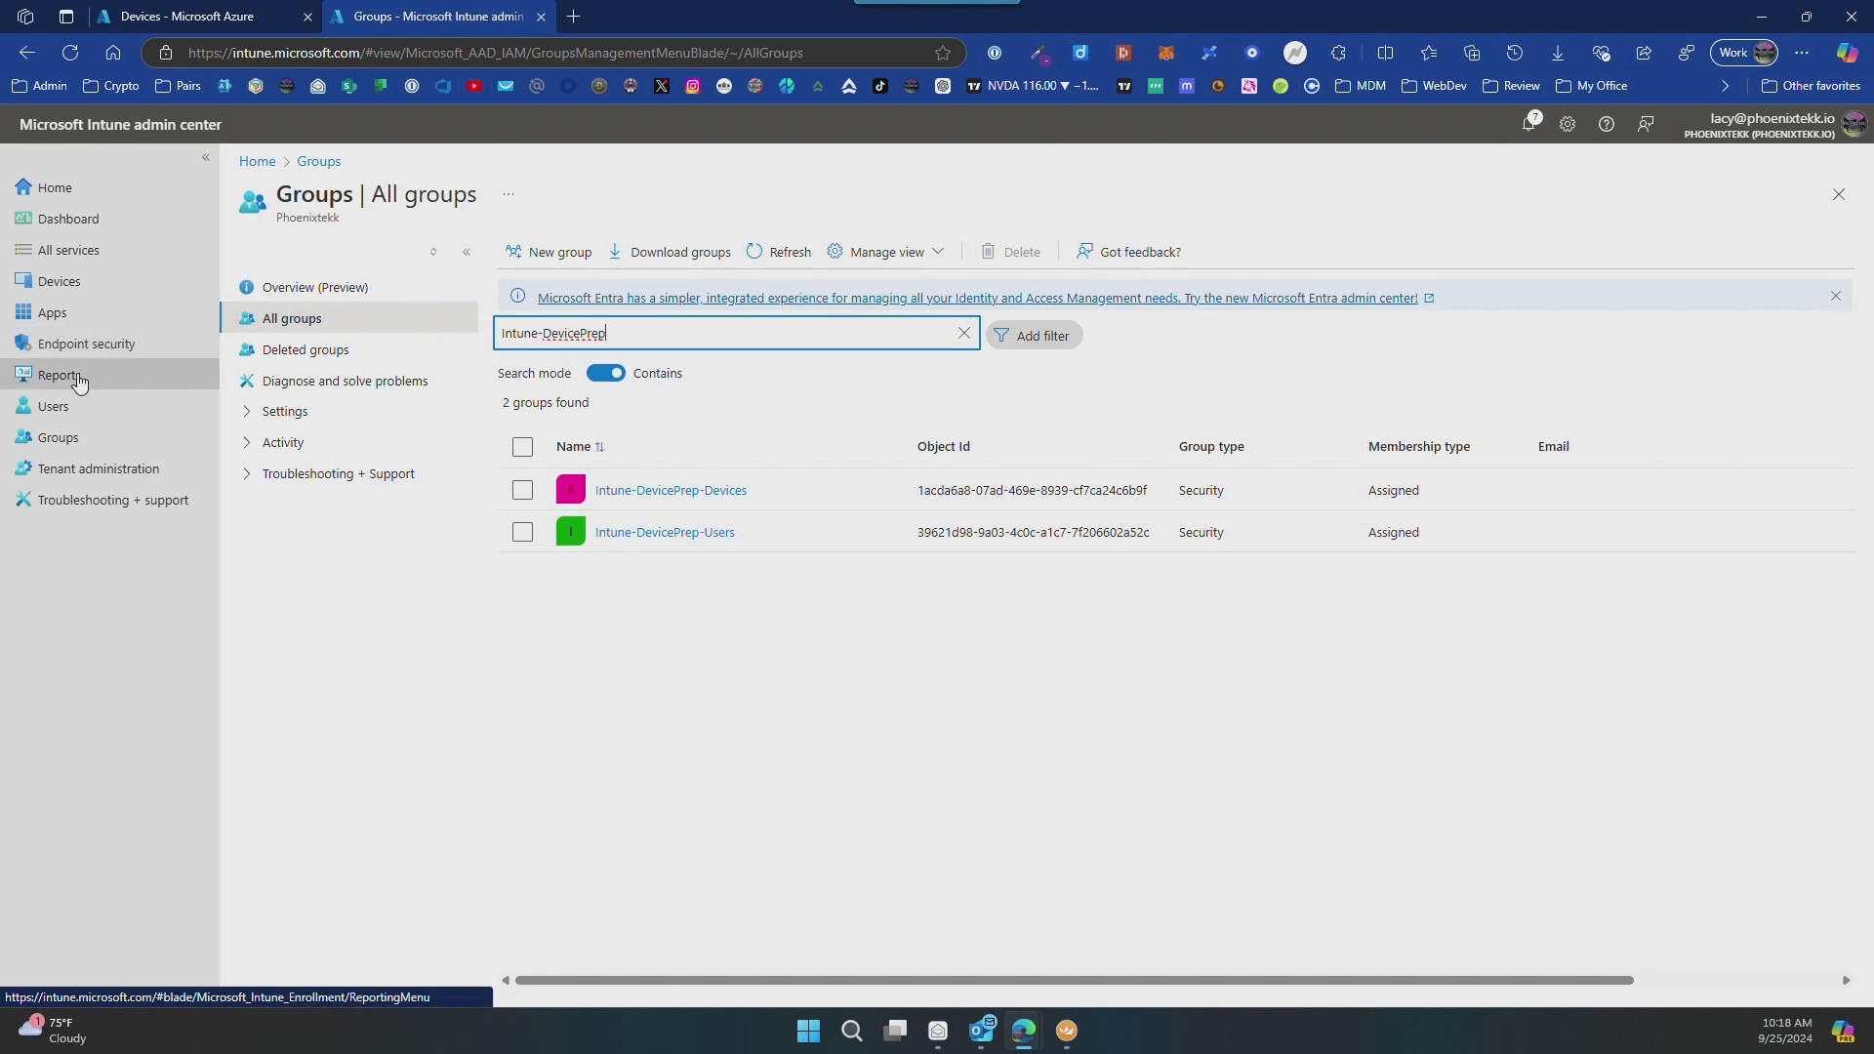
# Step: Open the properties of the Google Chrome MSI line-of-business app from the Windows apps and locate its assignments
pyautogui.click(67, 317)
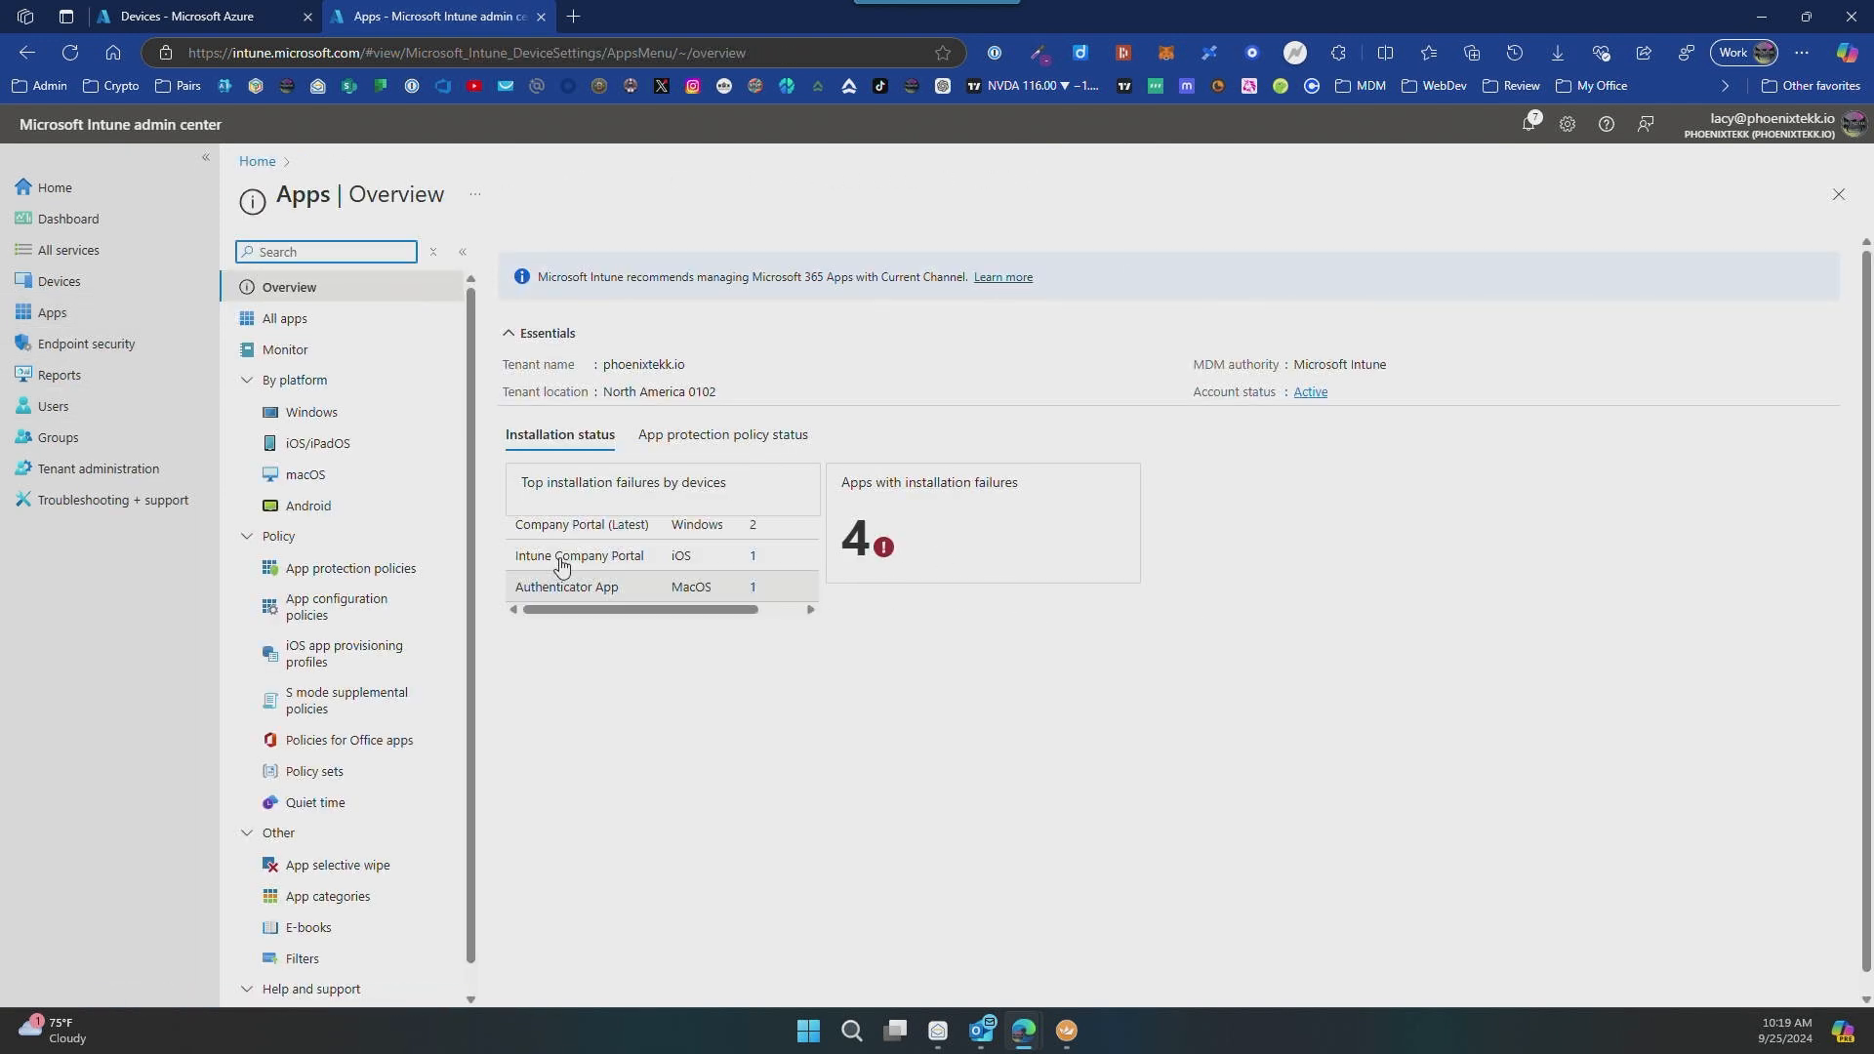
pyautogui.click(325, 418)
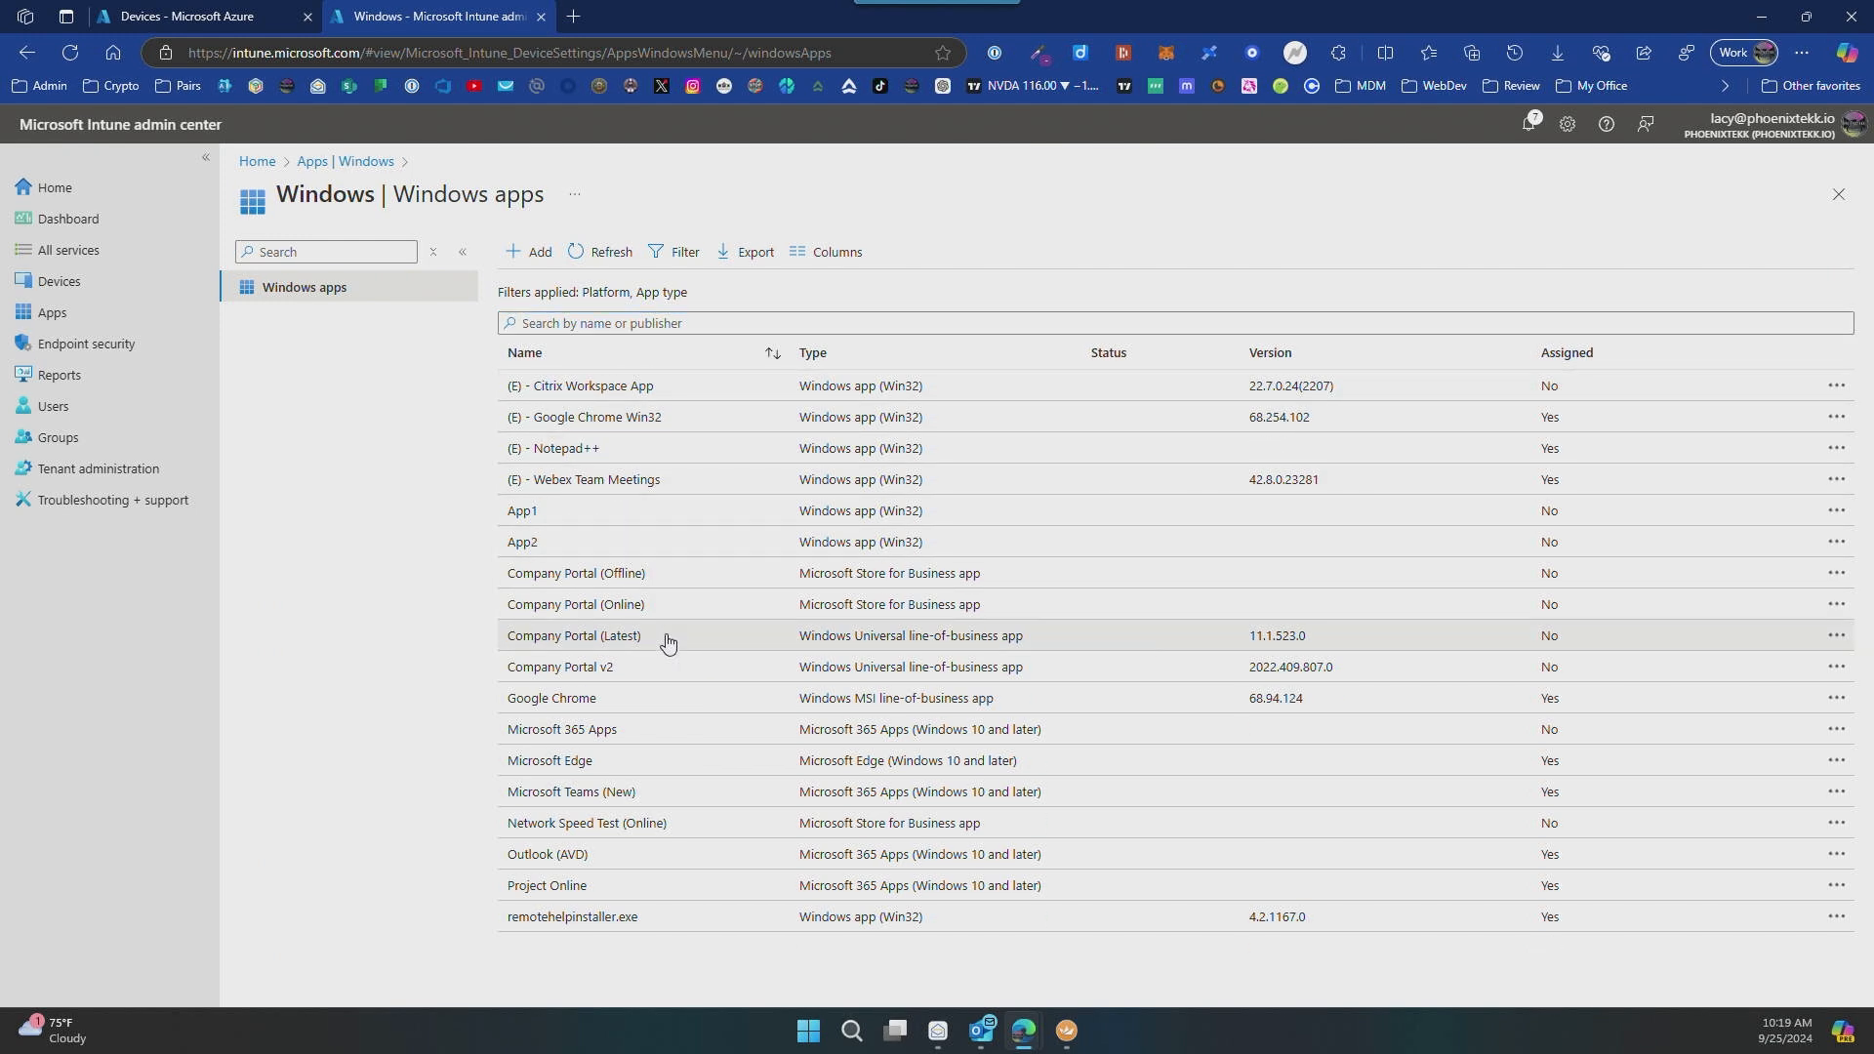
pyautogui.click(621, 703)
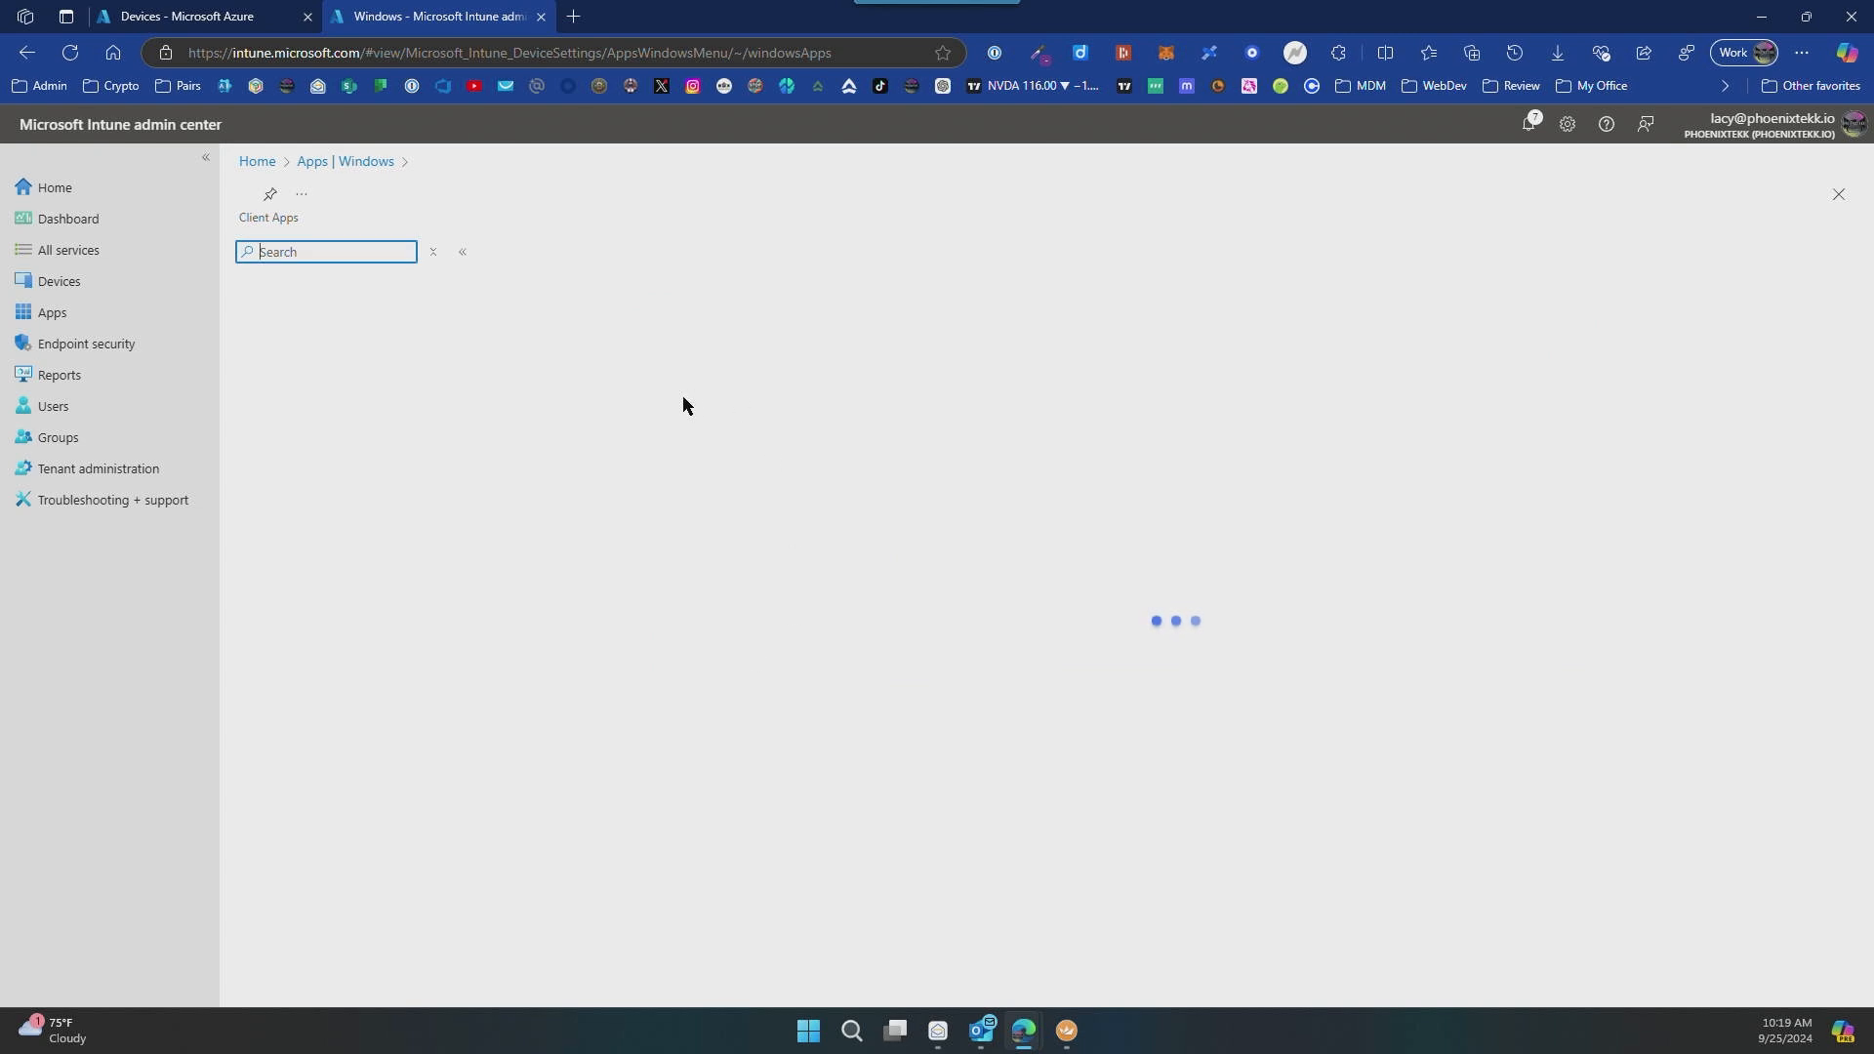
pyautogui.click(293, 319)
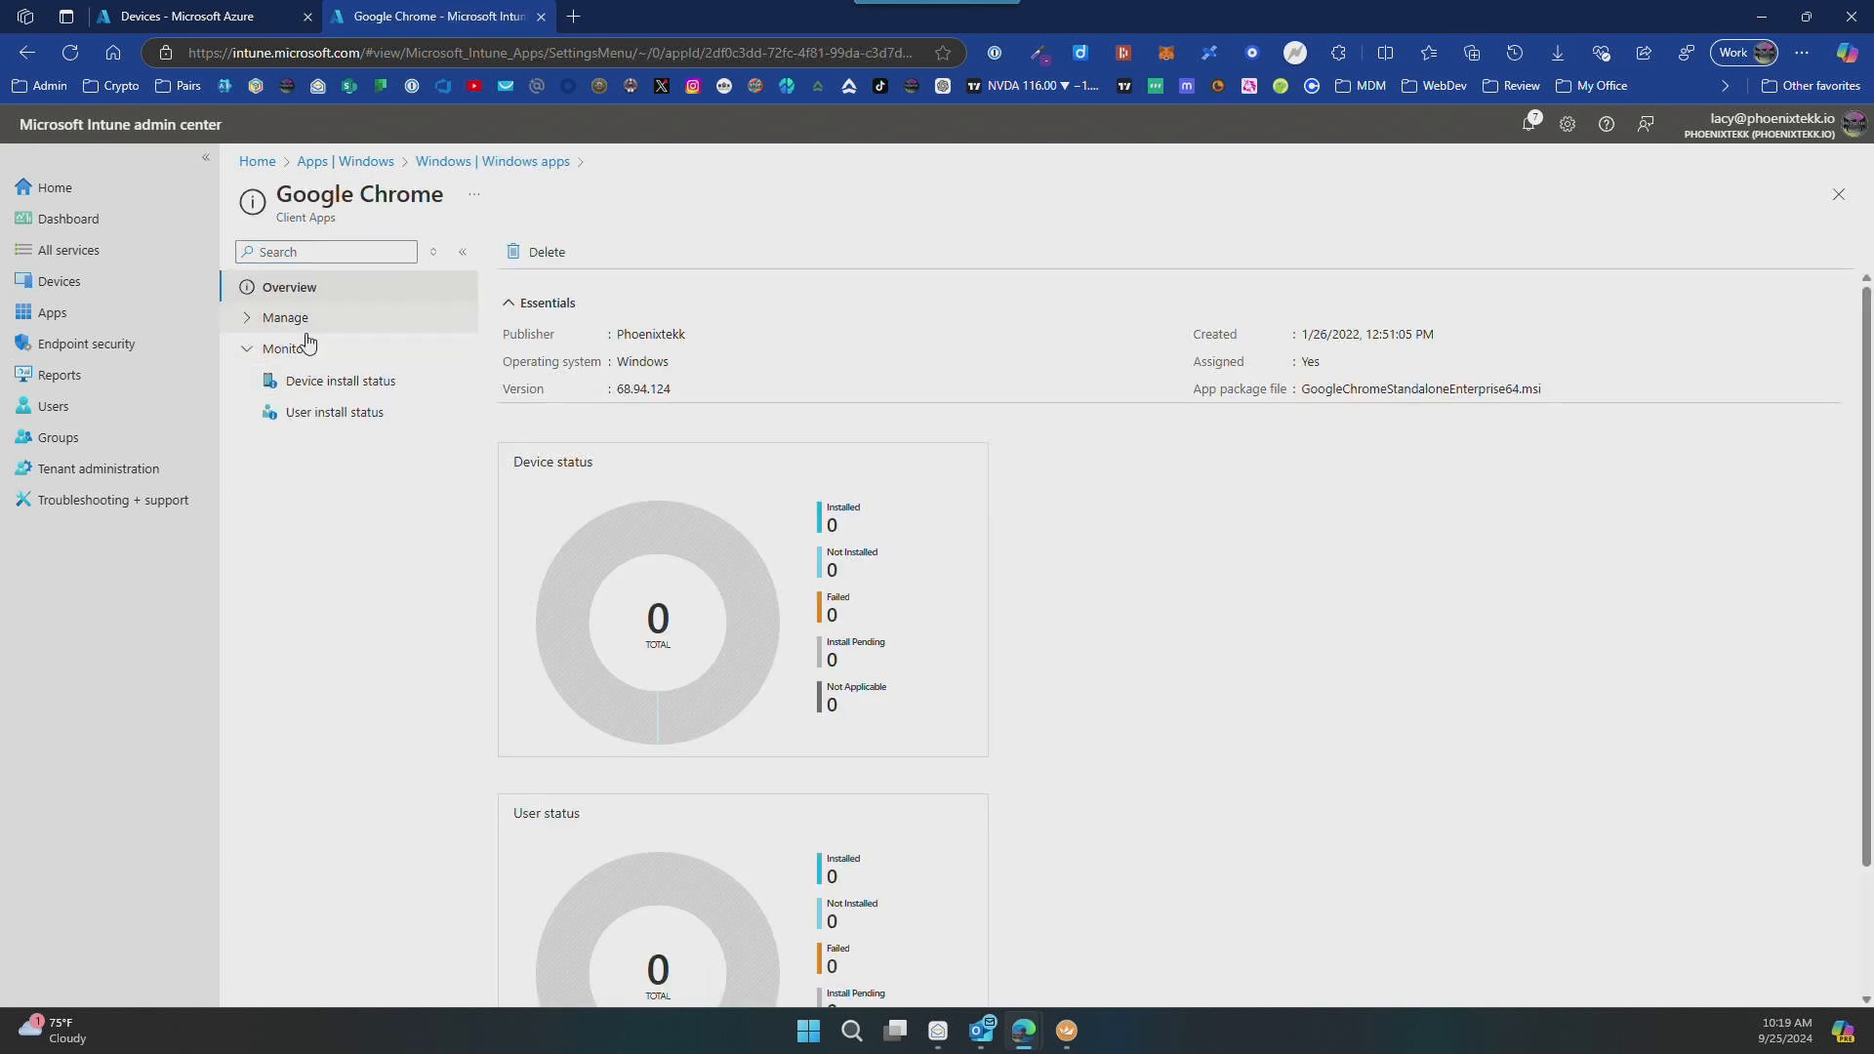
pyautogui.click(293, 317)
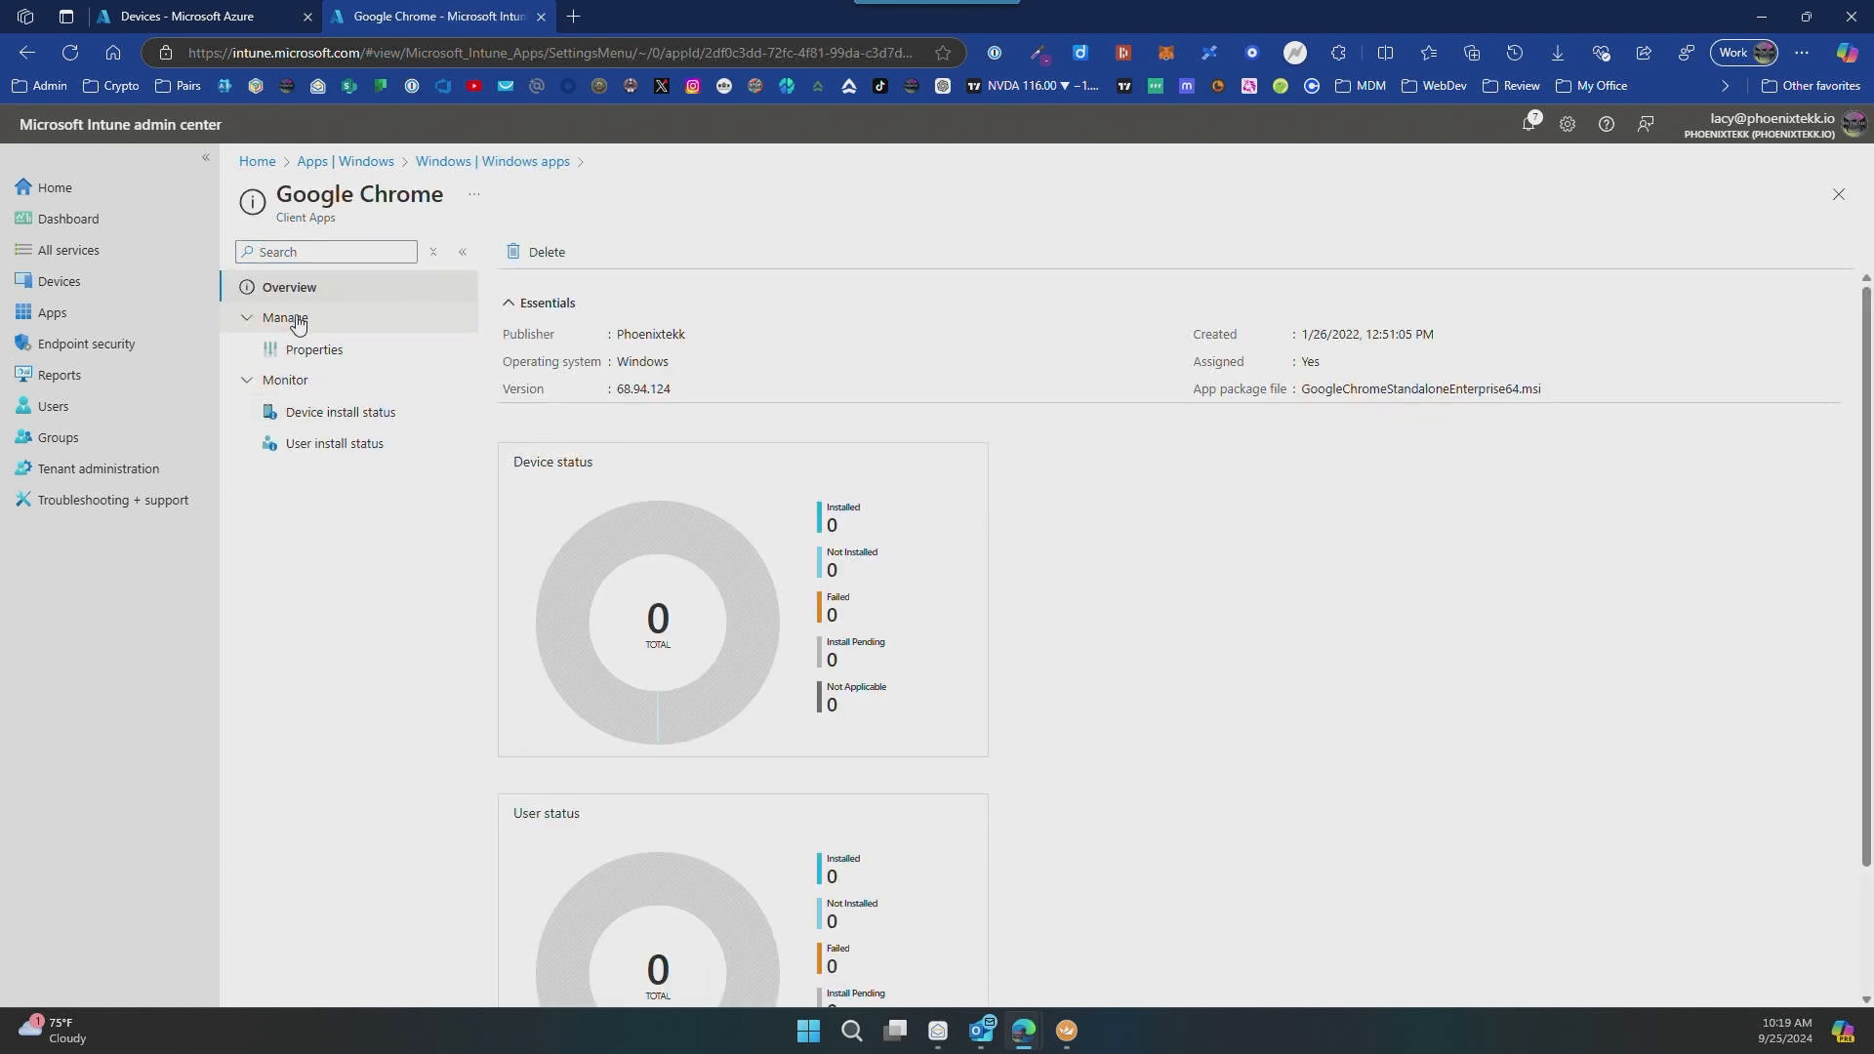
pyautogui.click(328, 354)
pyautogui.scroll(-2, 644, 655)
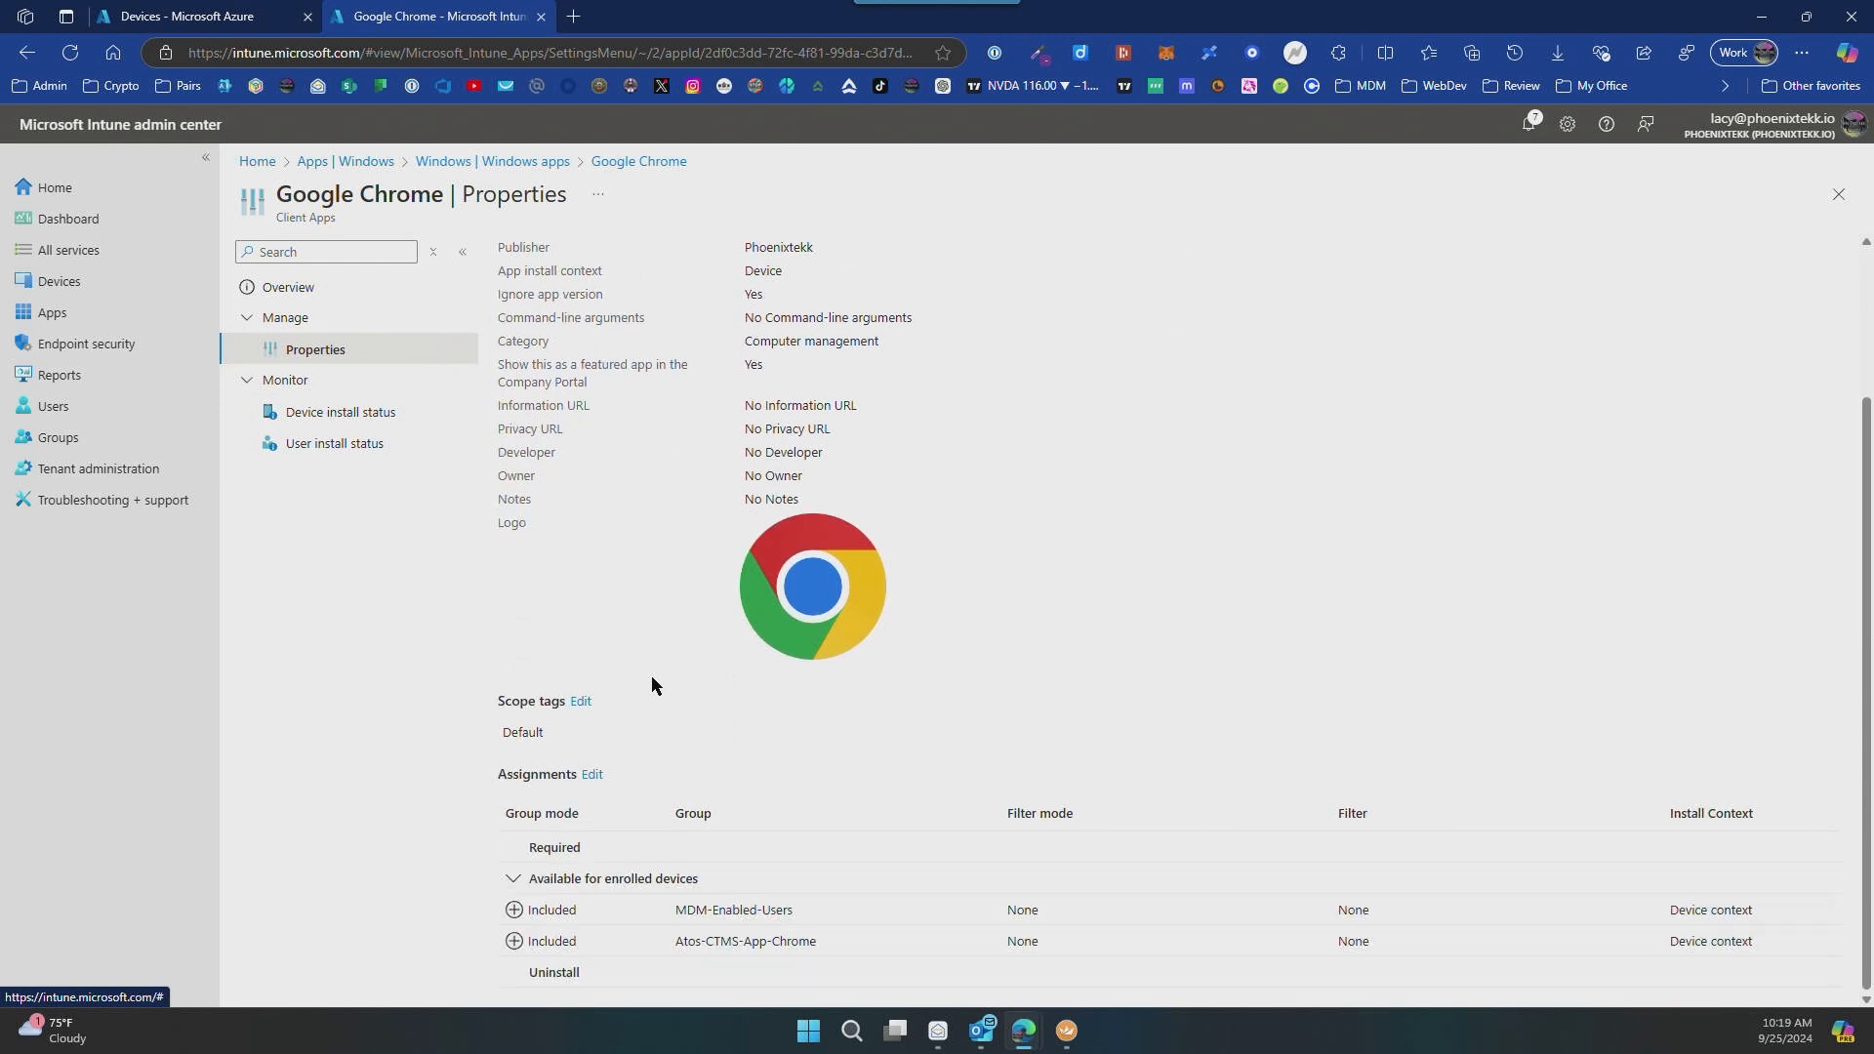
# Step: Edit the Google Chrome assignments and remove the MDM-Enabled-Users and Atos-CTMS-App-Chrome groups from Available for enrolled devices
pyautogui.click(591, 775)
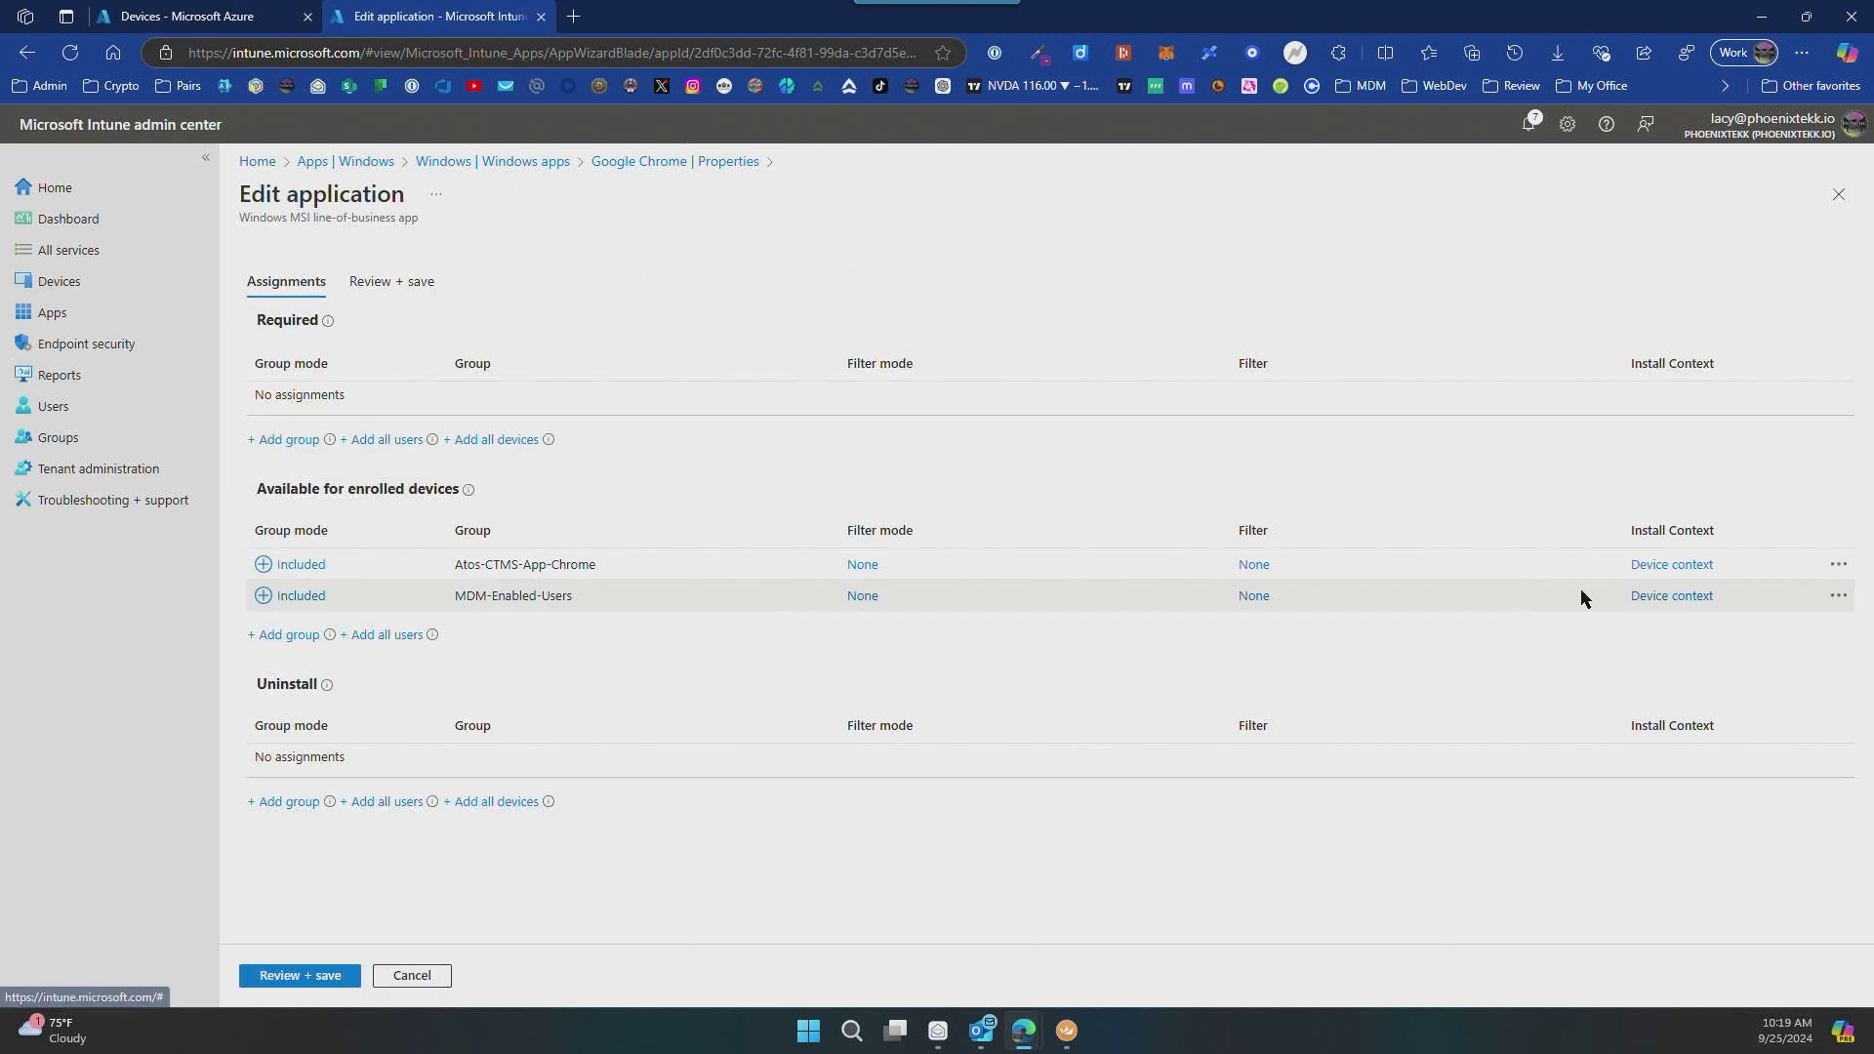
pyautogui.click(1838, 596)
pyautogui.click(1762, 615)
pyautogui.click(1838, 564)
pyautogui.click(1737, 583)
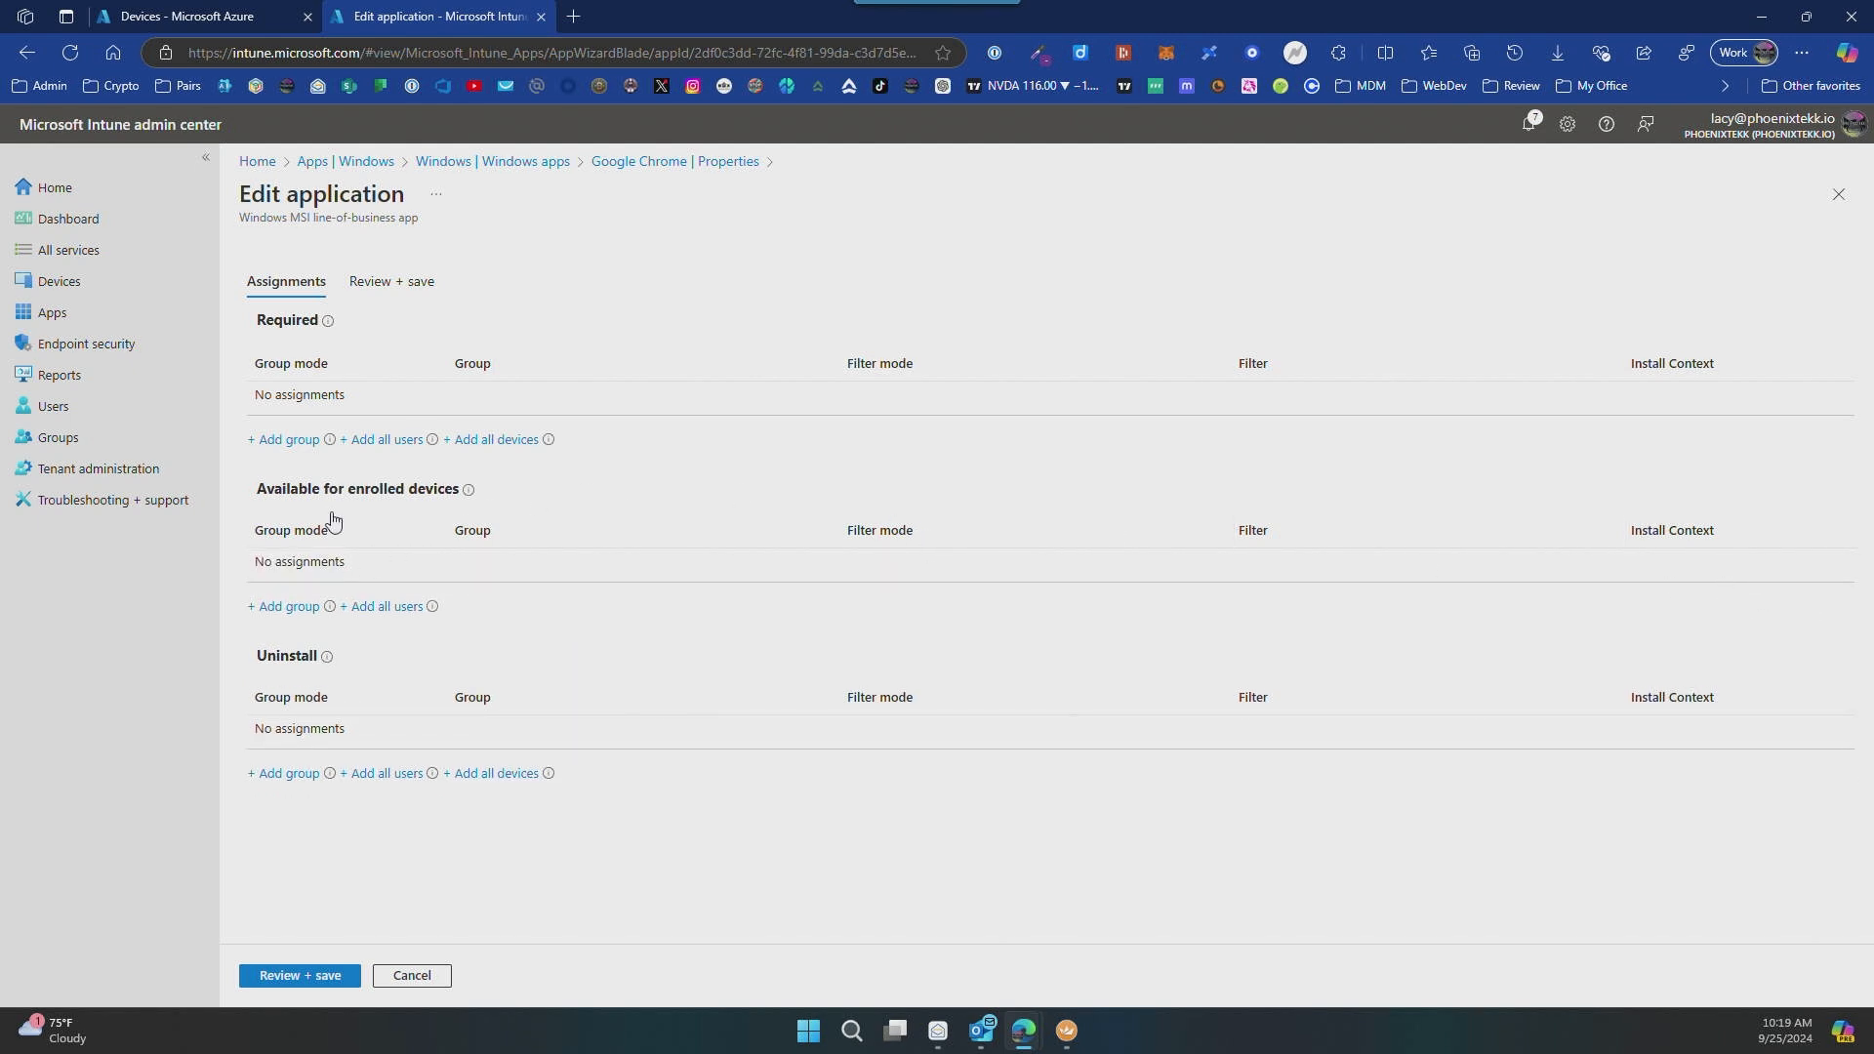
# Step: Add the Intune-DevicePrep-Users group as a Required assignment for Google Chrome
pyautogui.click(283, 440)
pyautogui.click(914, 311)
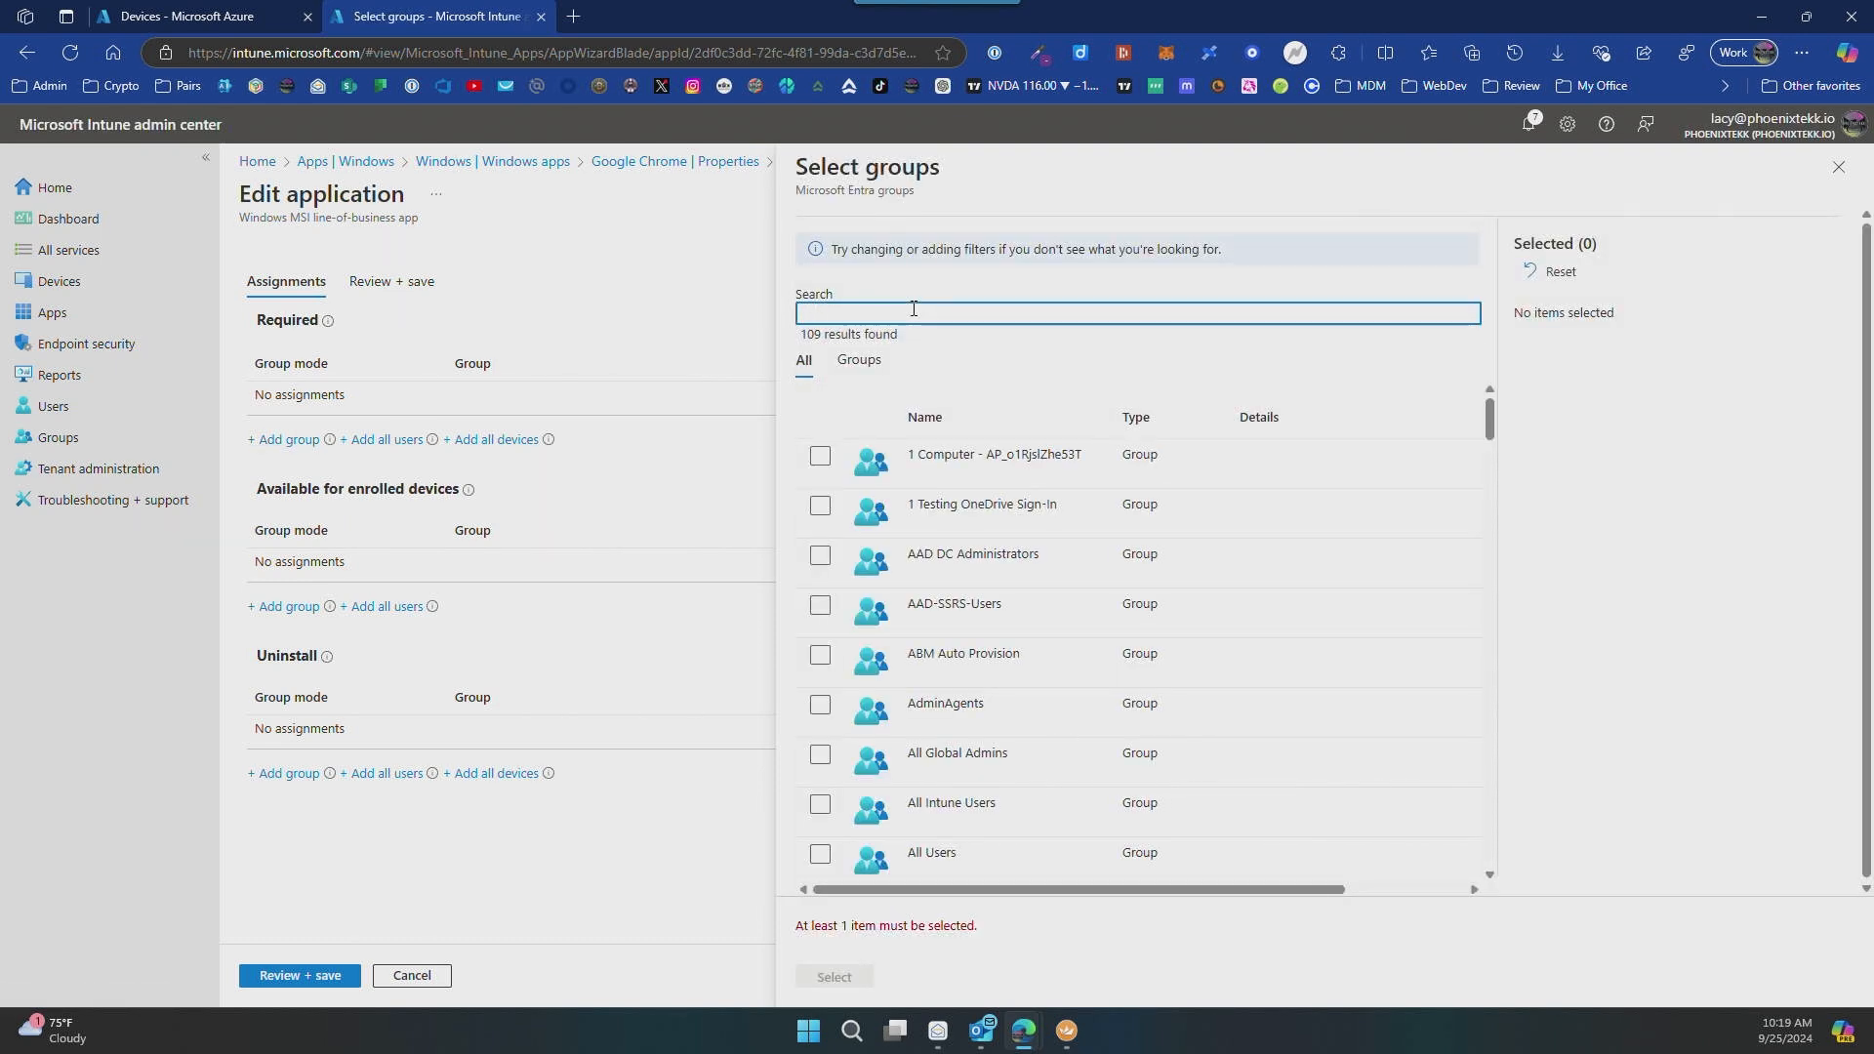
pyautogui.write('intun')
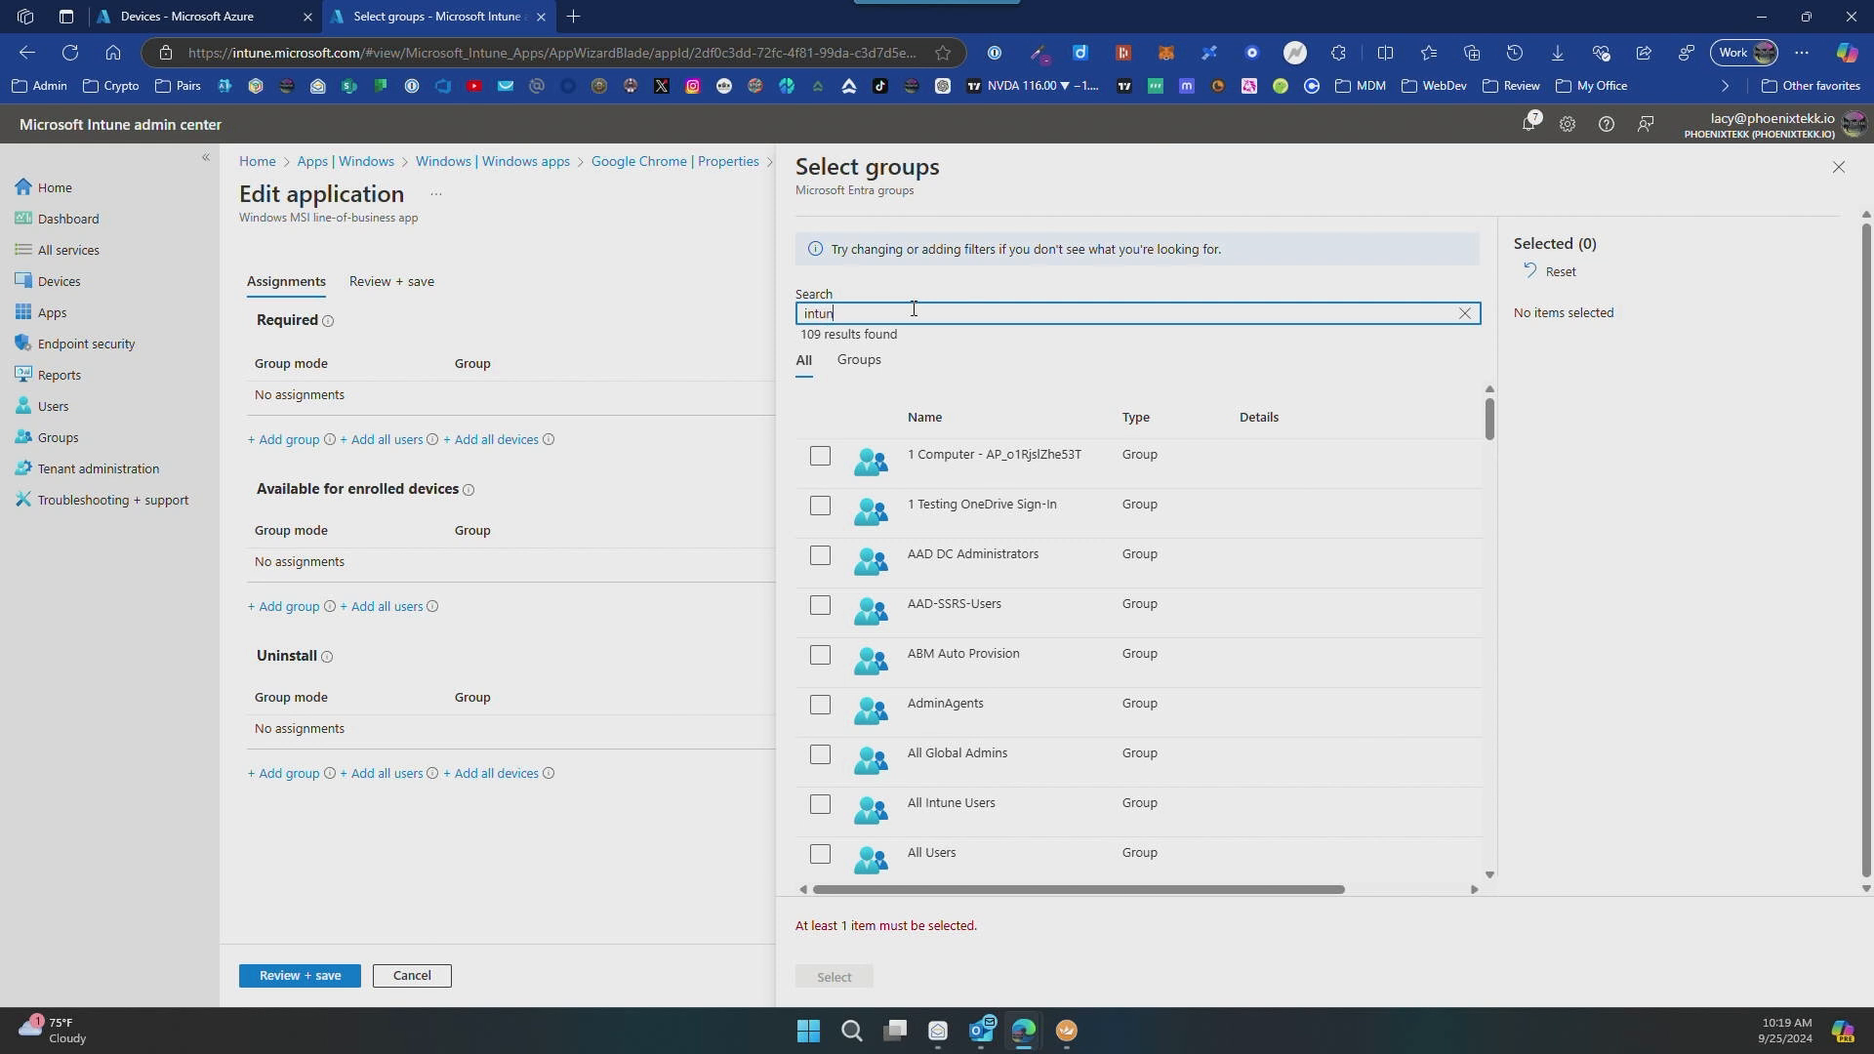
pyautogui.write('e-devicepr')
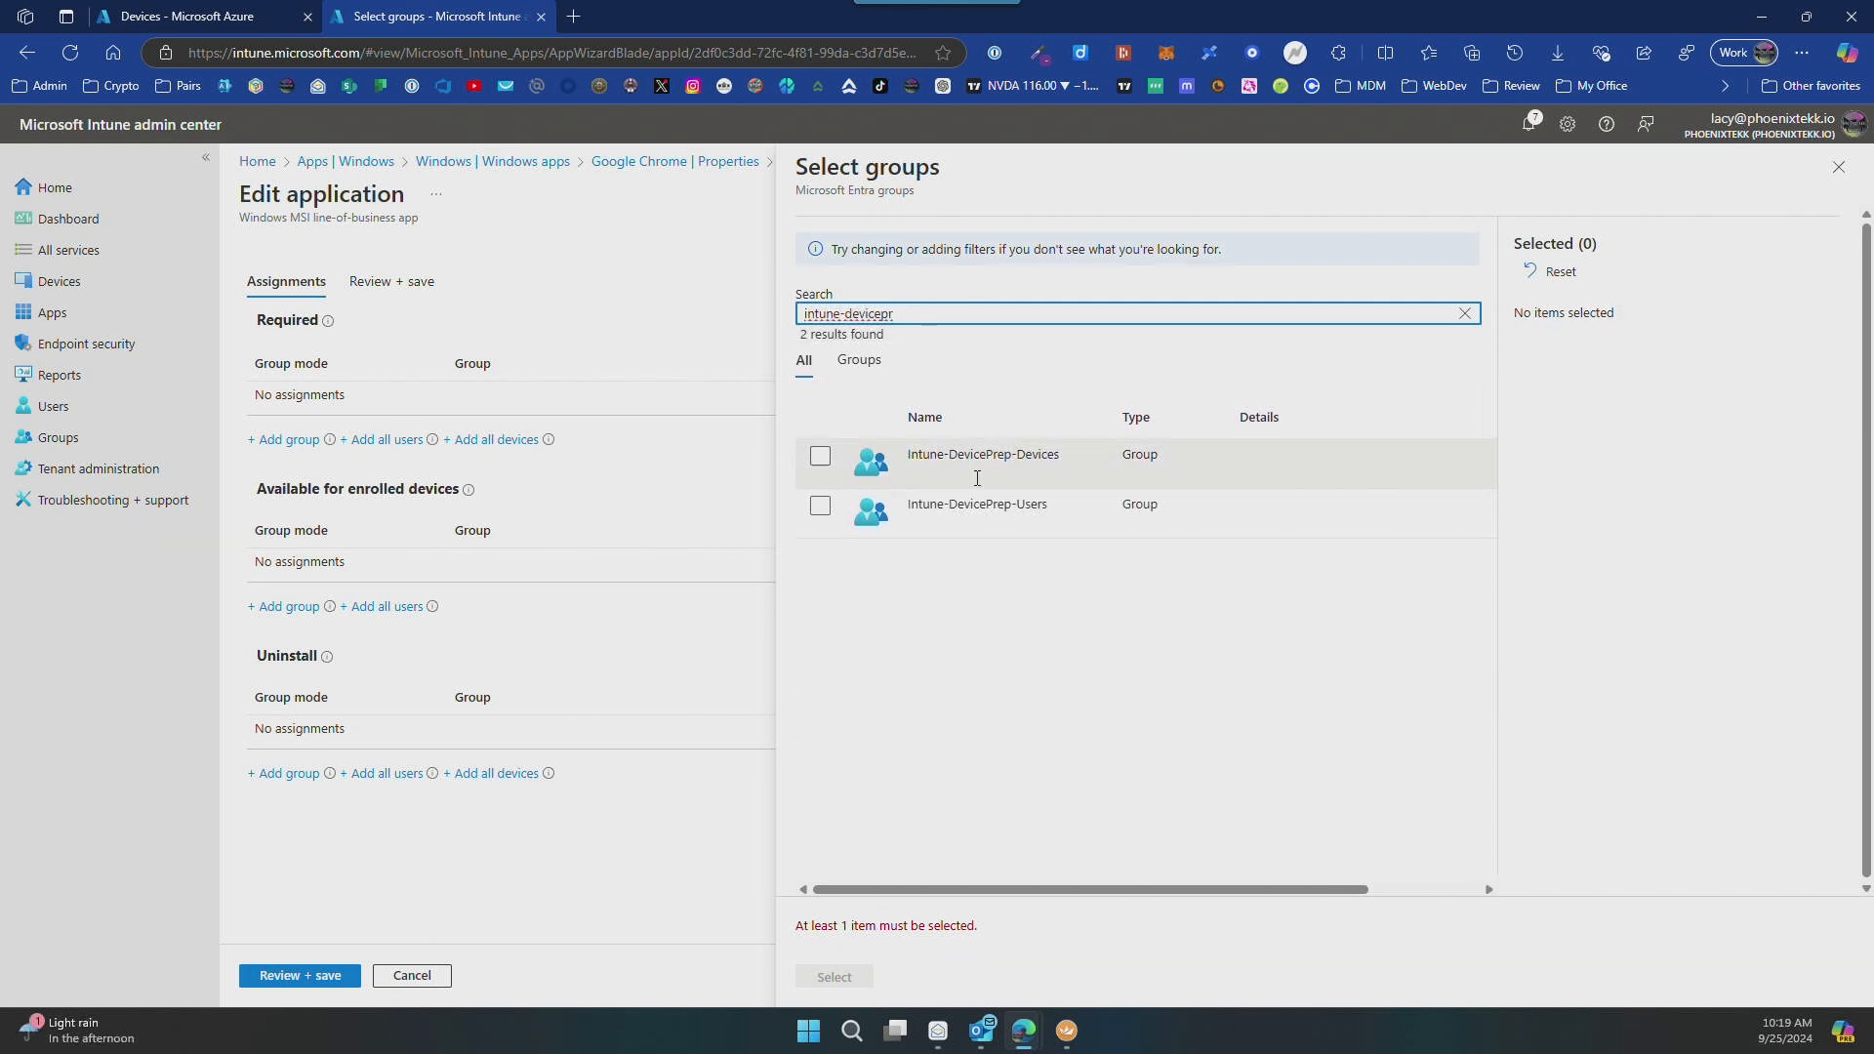
pyautogui.click(820, 506)
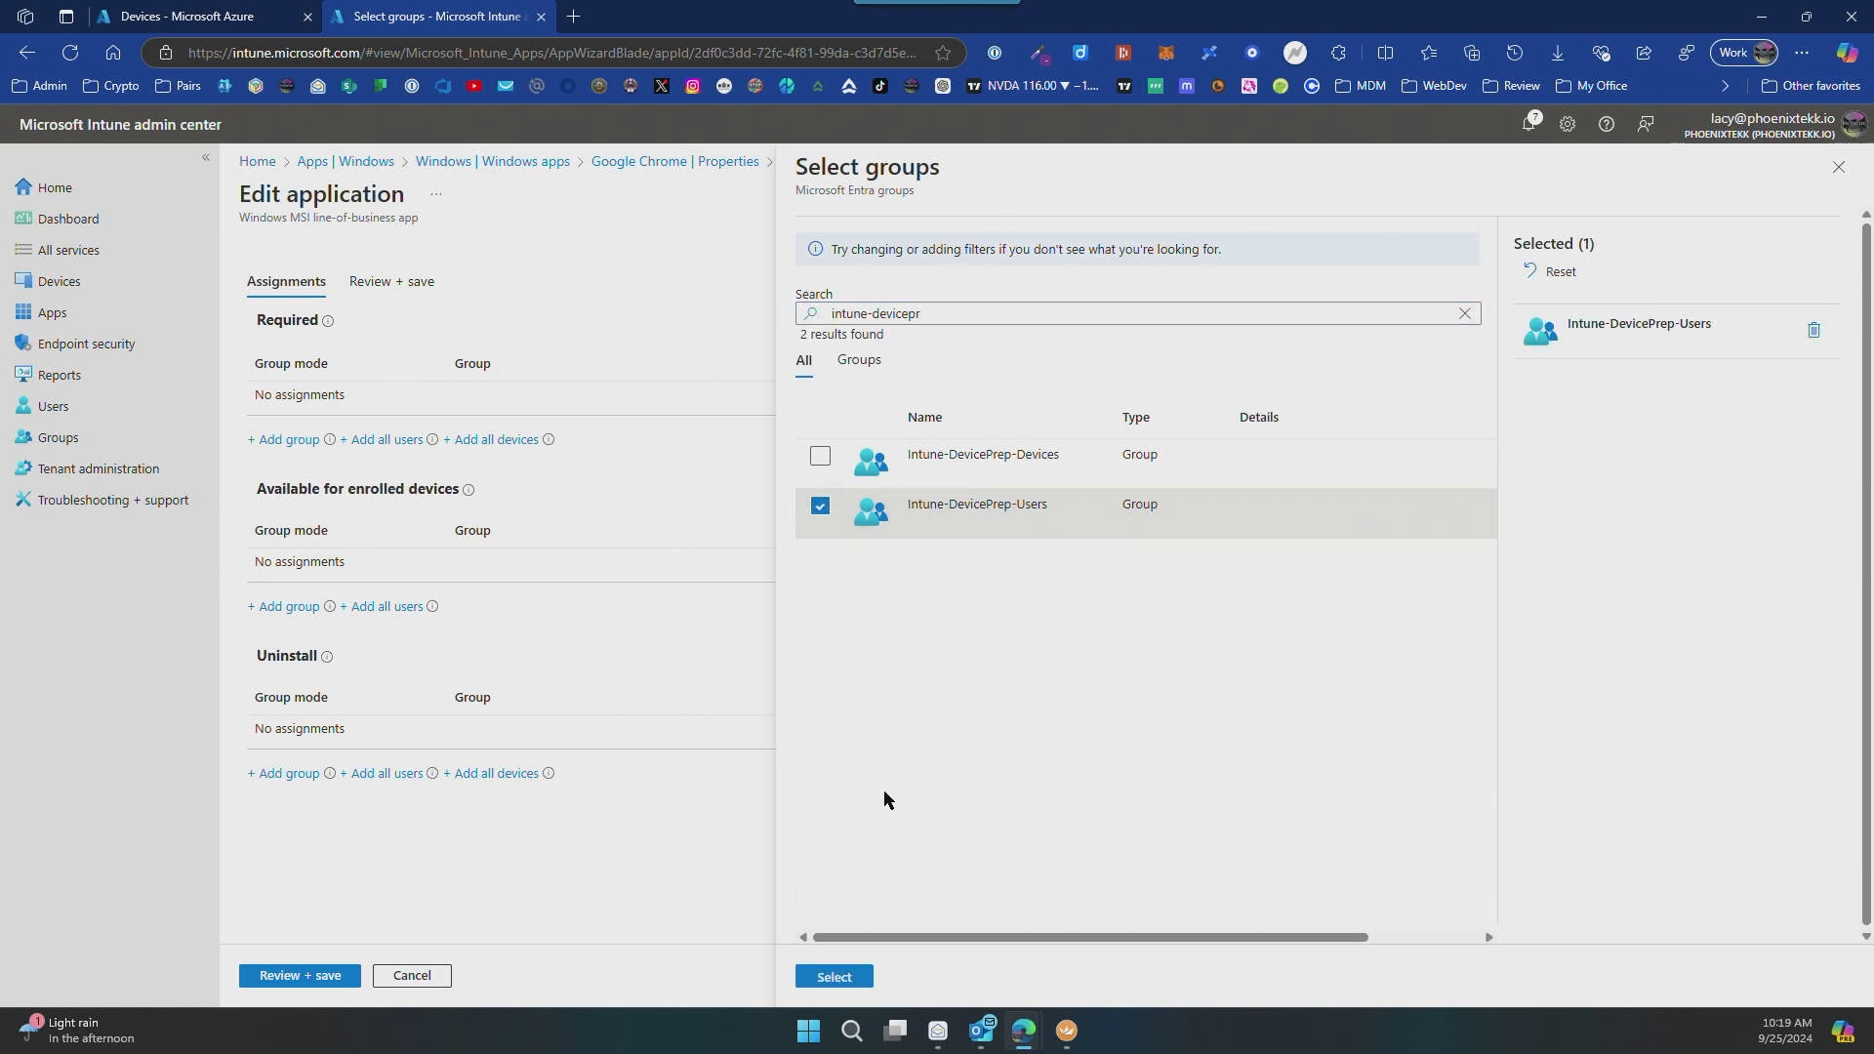
pyautogui.click(837, 976)
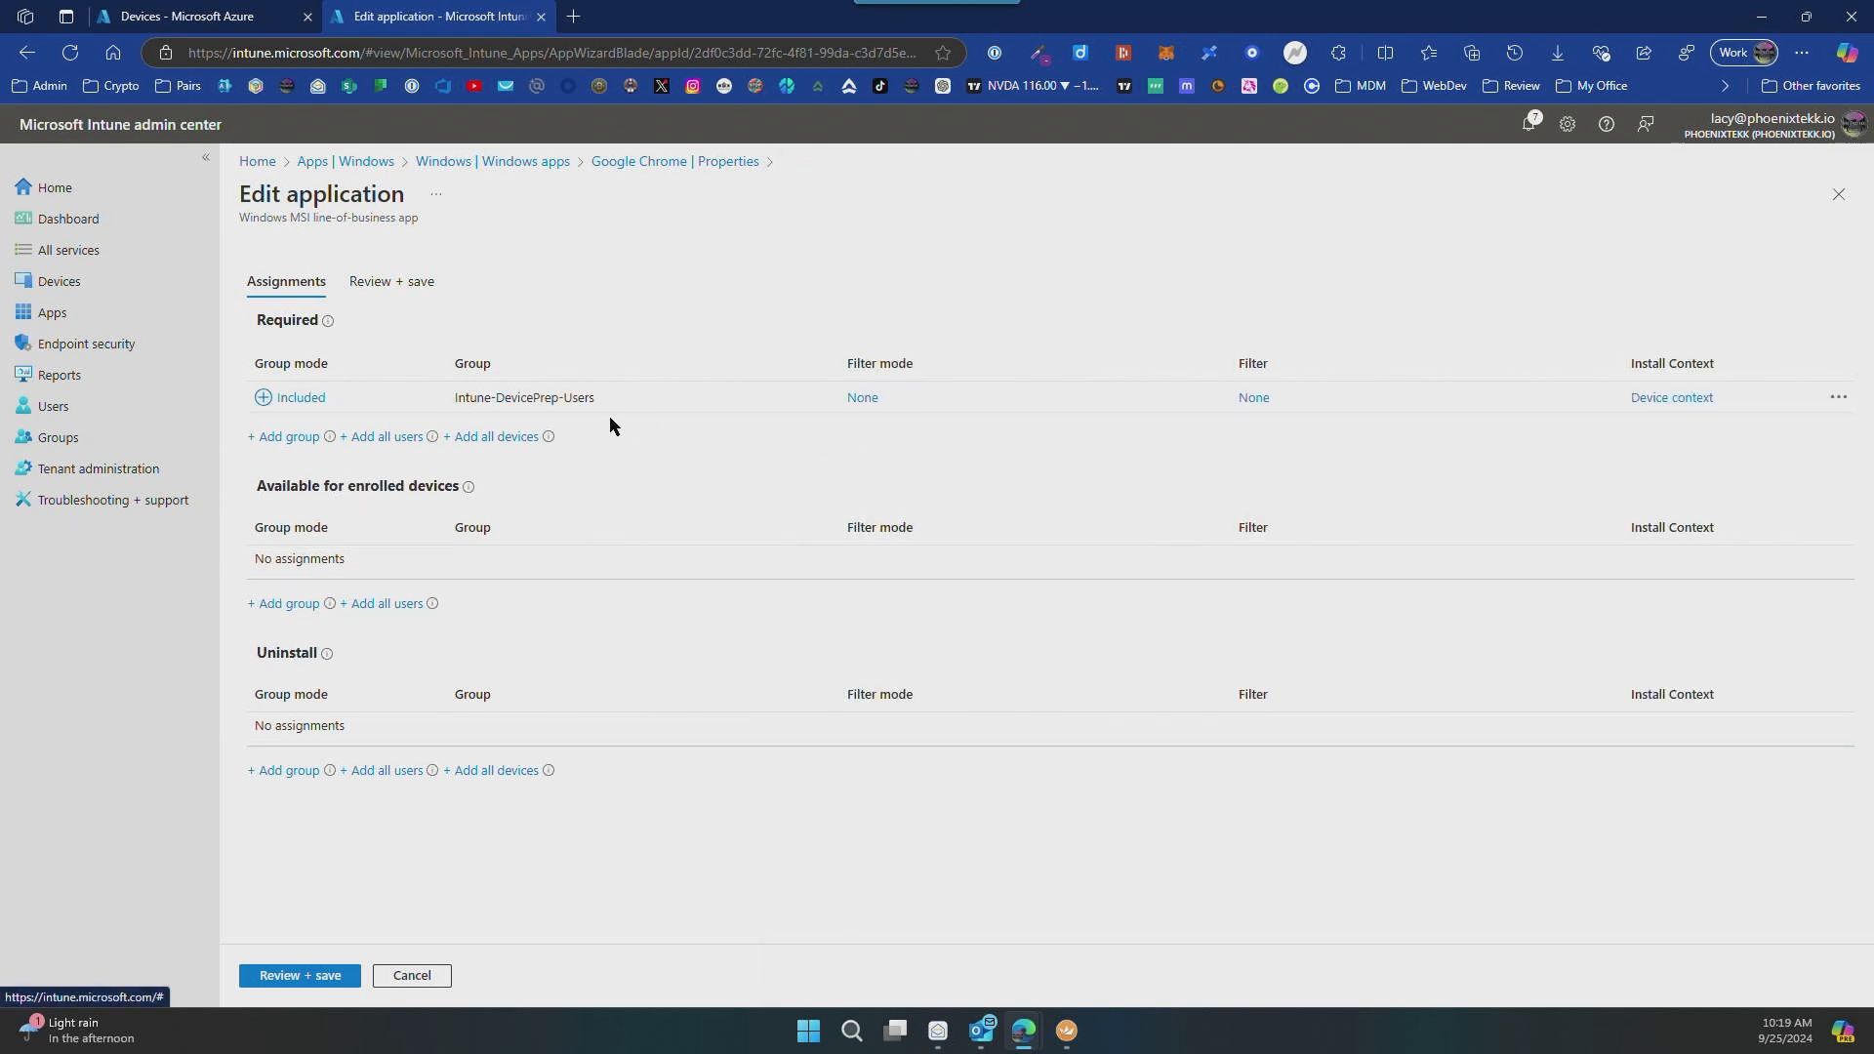
# Step: Check the install context of the Intune-DevicePrep-Users assignment, then review and save the Google Chrome assignment changes
pyautogui.click(1673, 398)
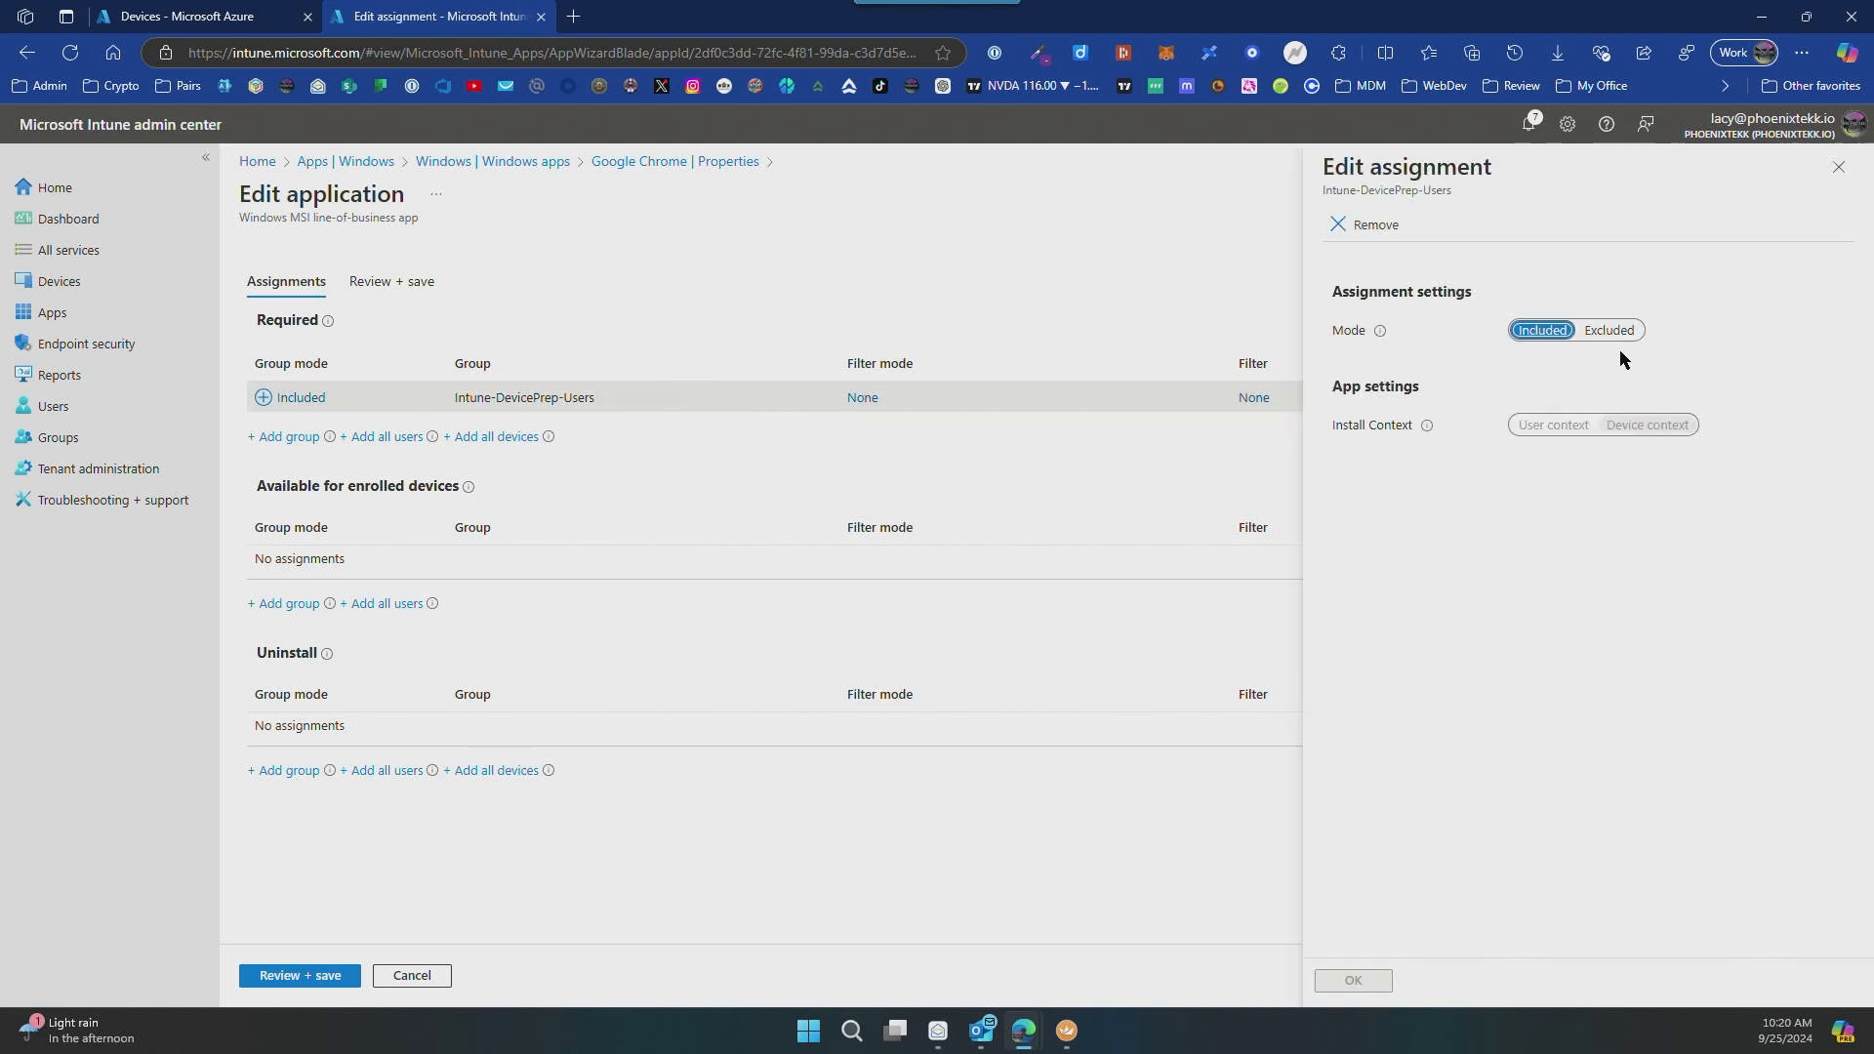
pyautogui.click(1353, 981)
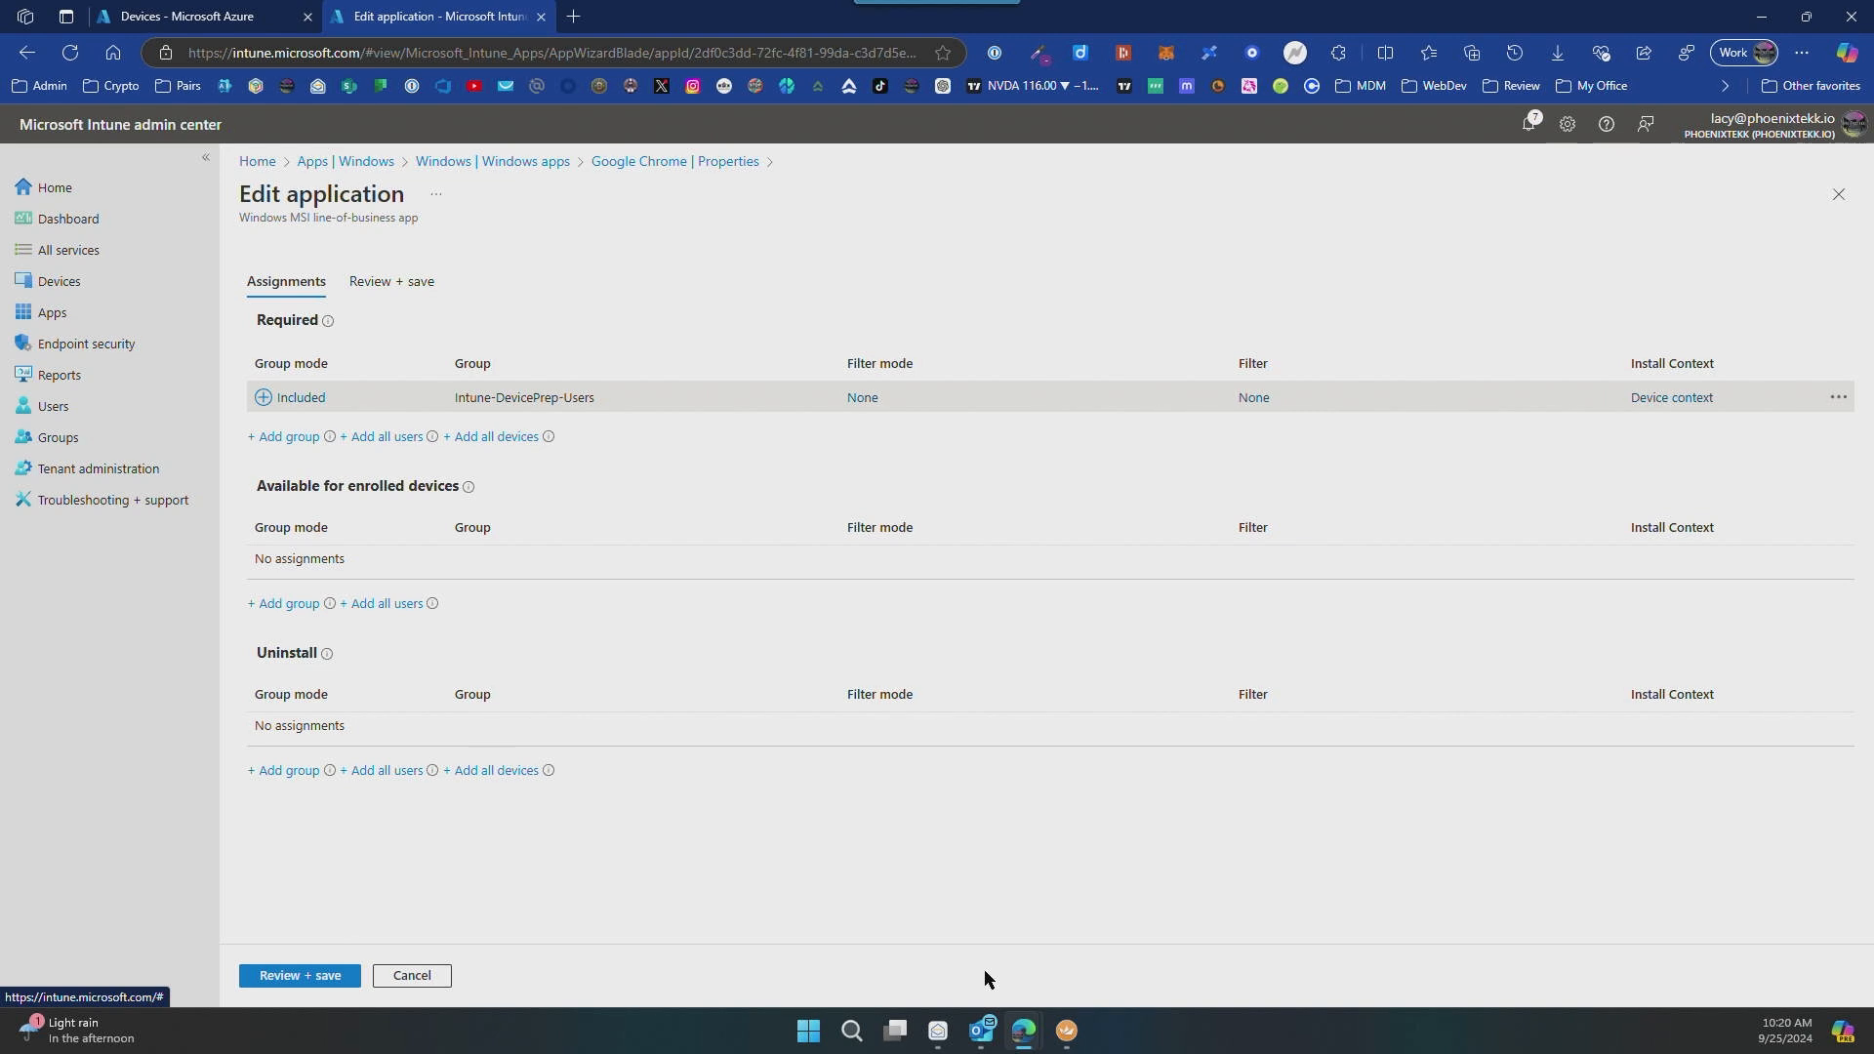
pyautogui.click(289, 976)
pyautogui.click(275, 976)
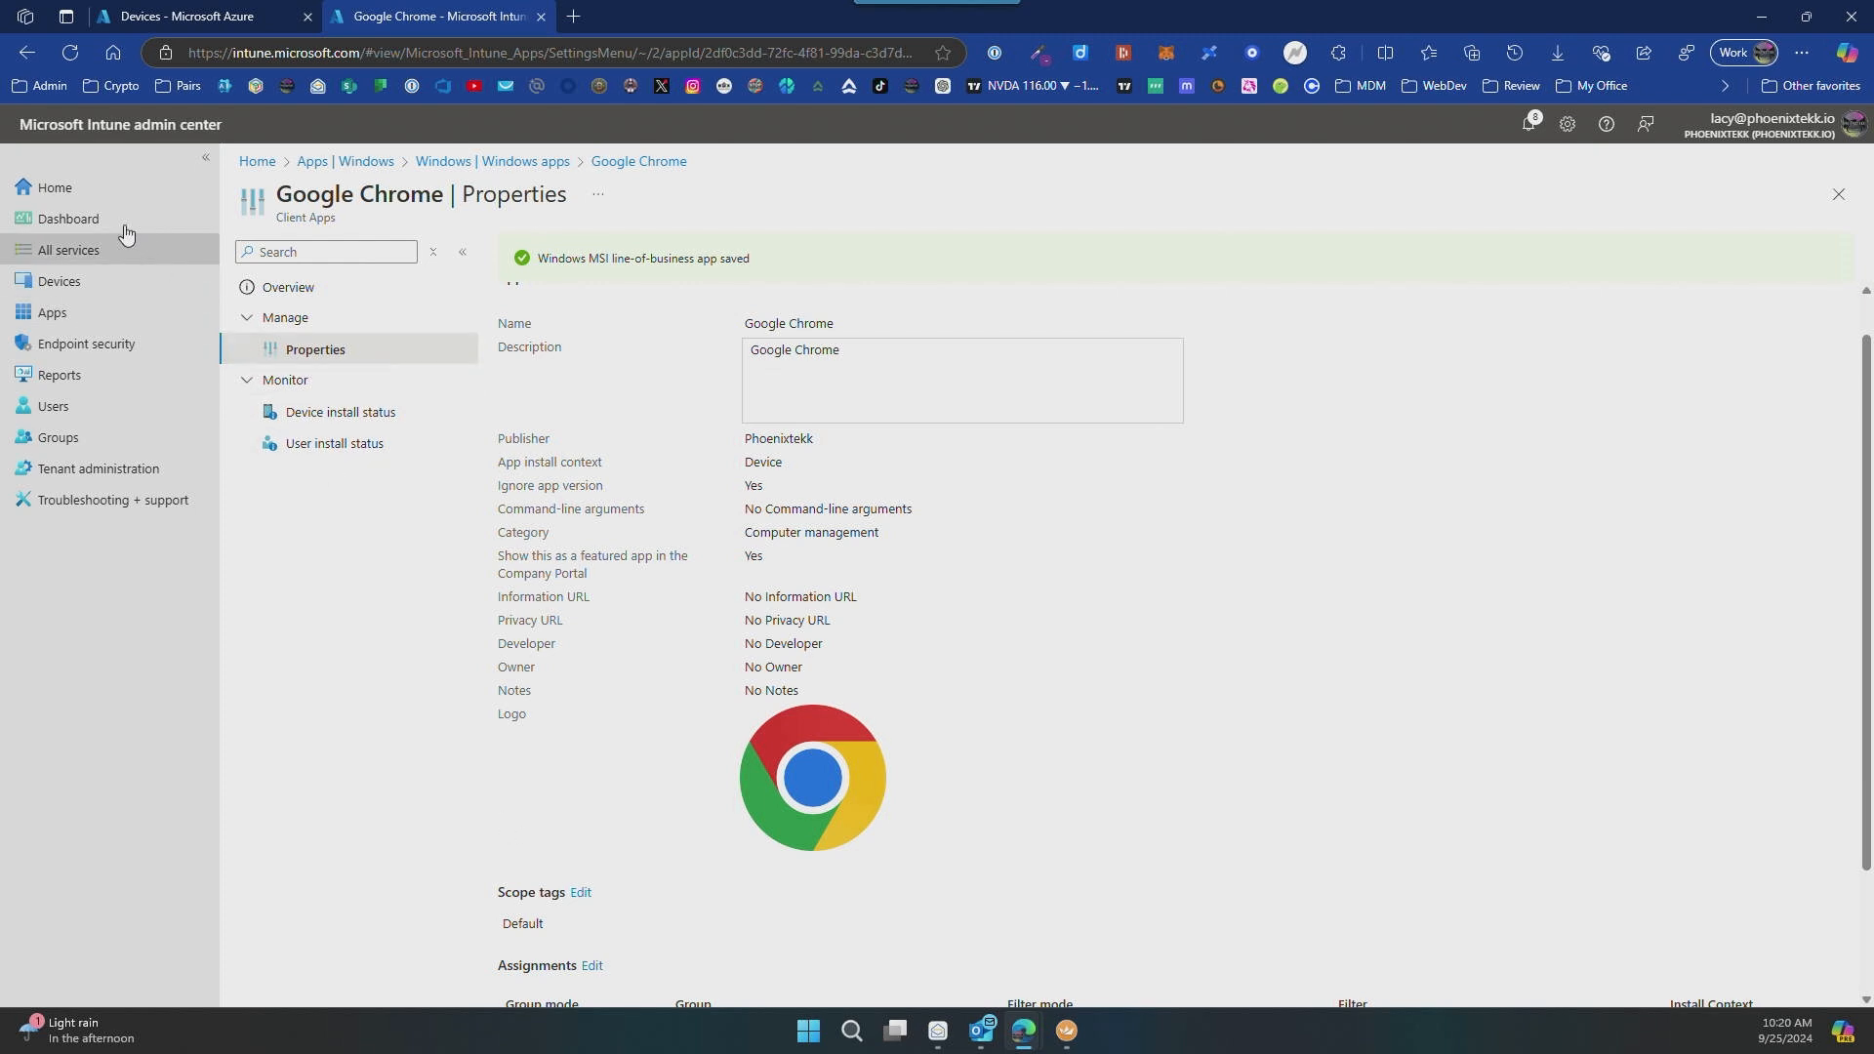
# Step: Start a new Autopilot device preparation policy from the Windows device enrollment options and continue past its introduction
pyautogui.click(60, 281)
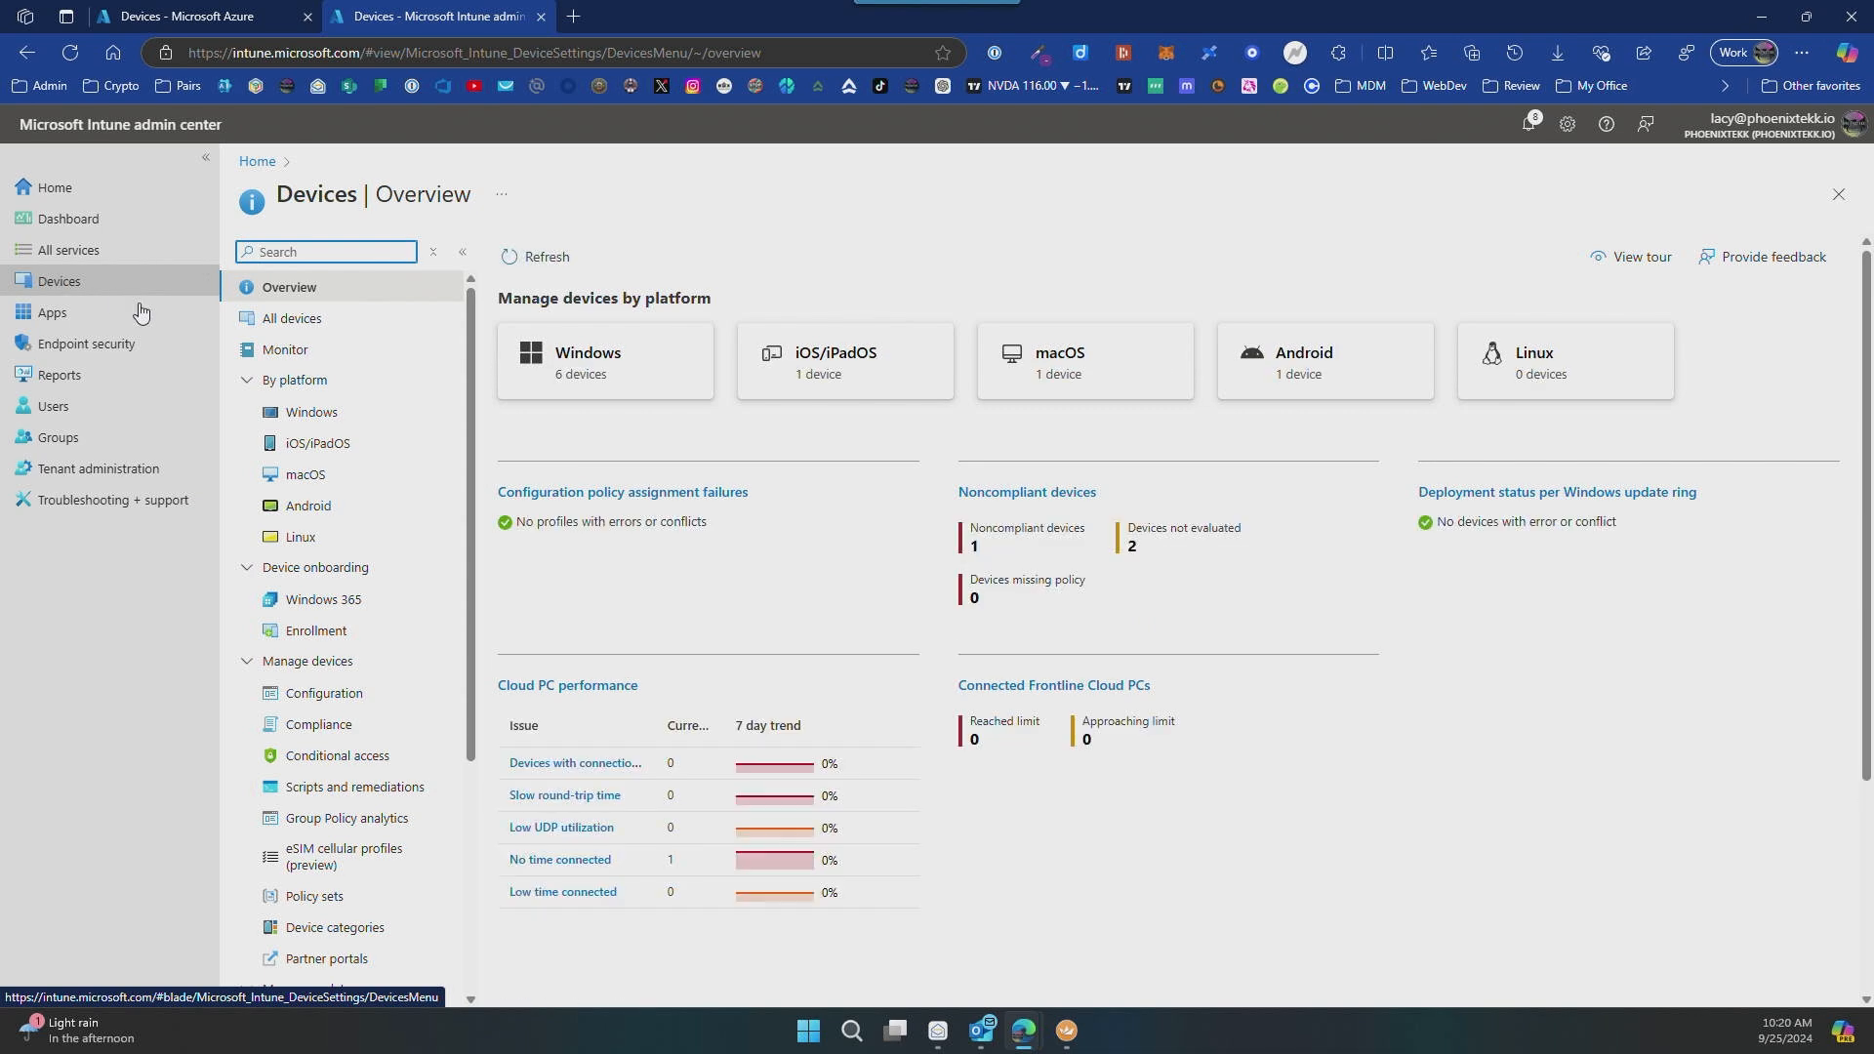
pyautogui.click(328, 412)
pyautogui.click(328, 411)
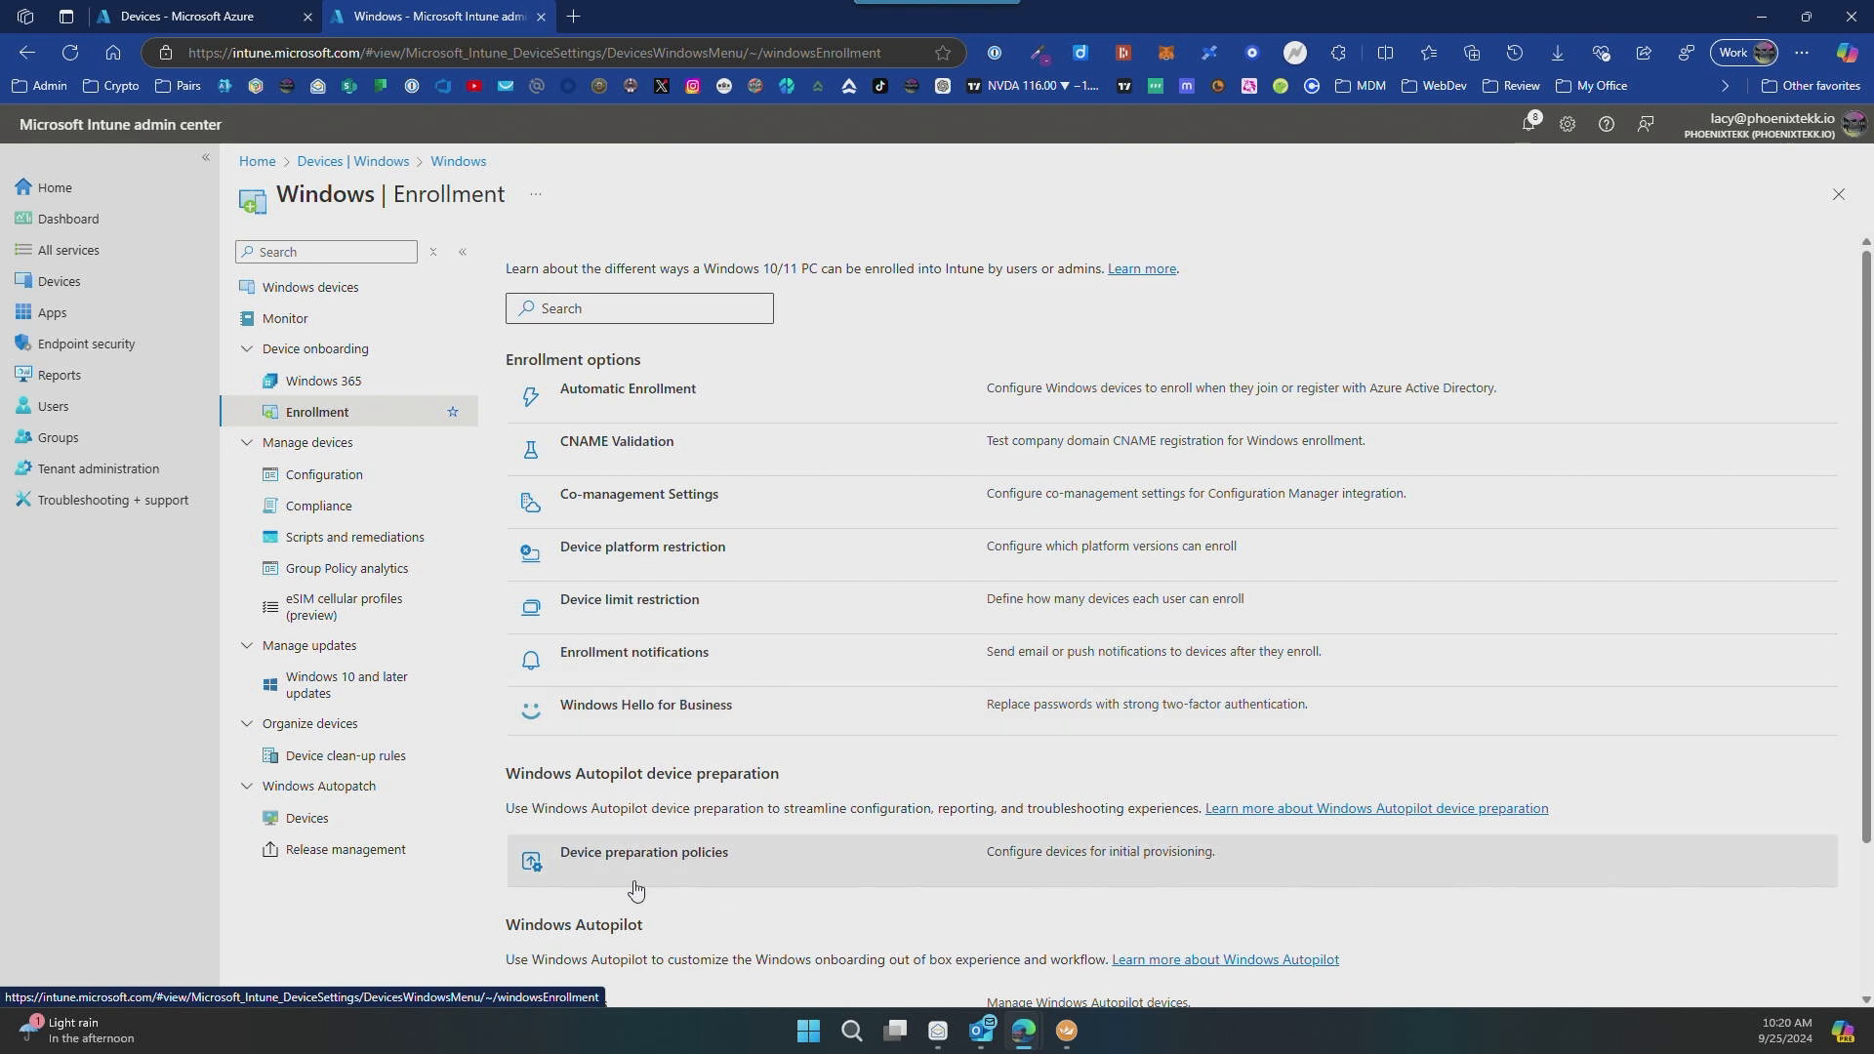
pyautogui.click(693, 855)
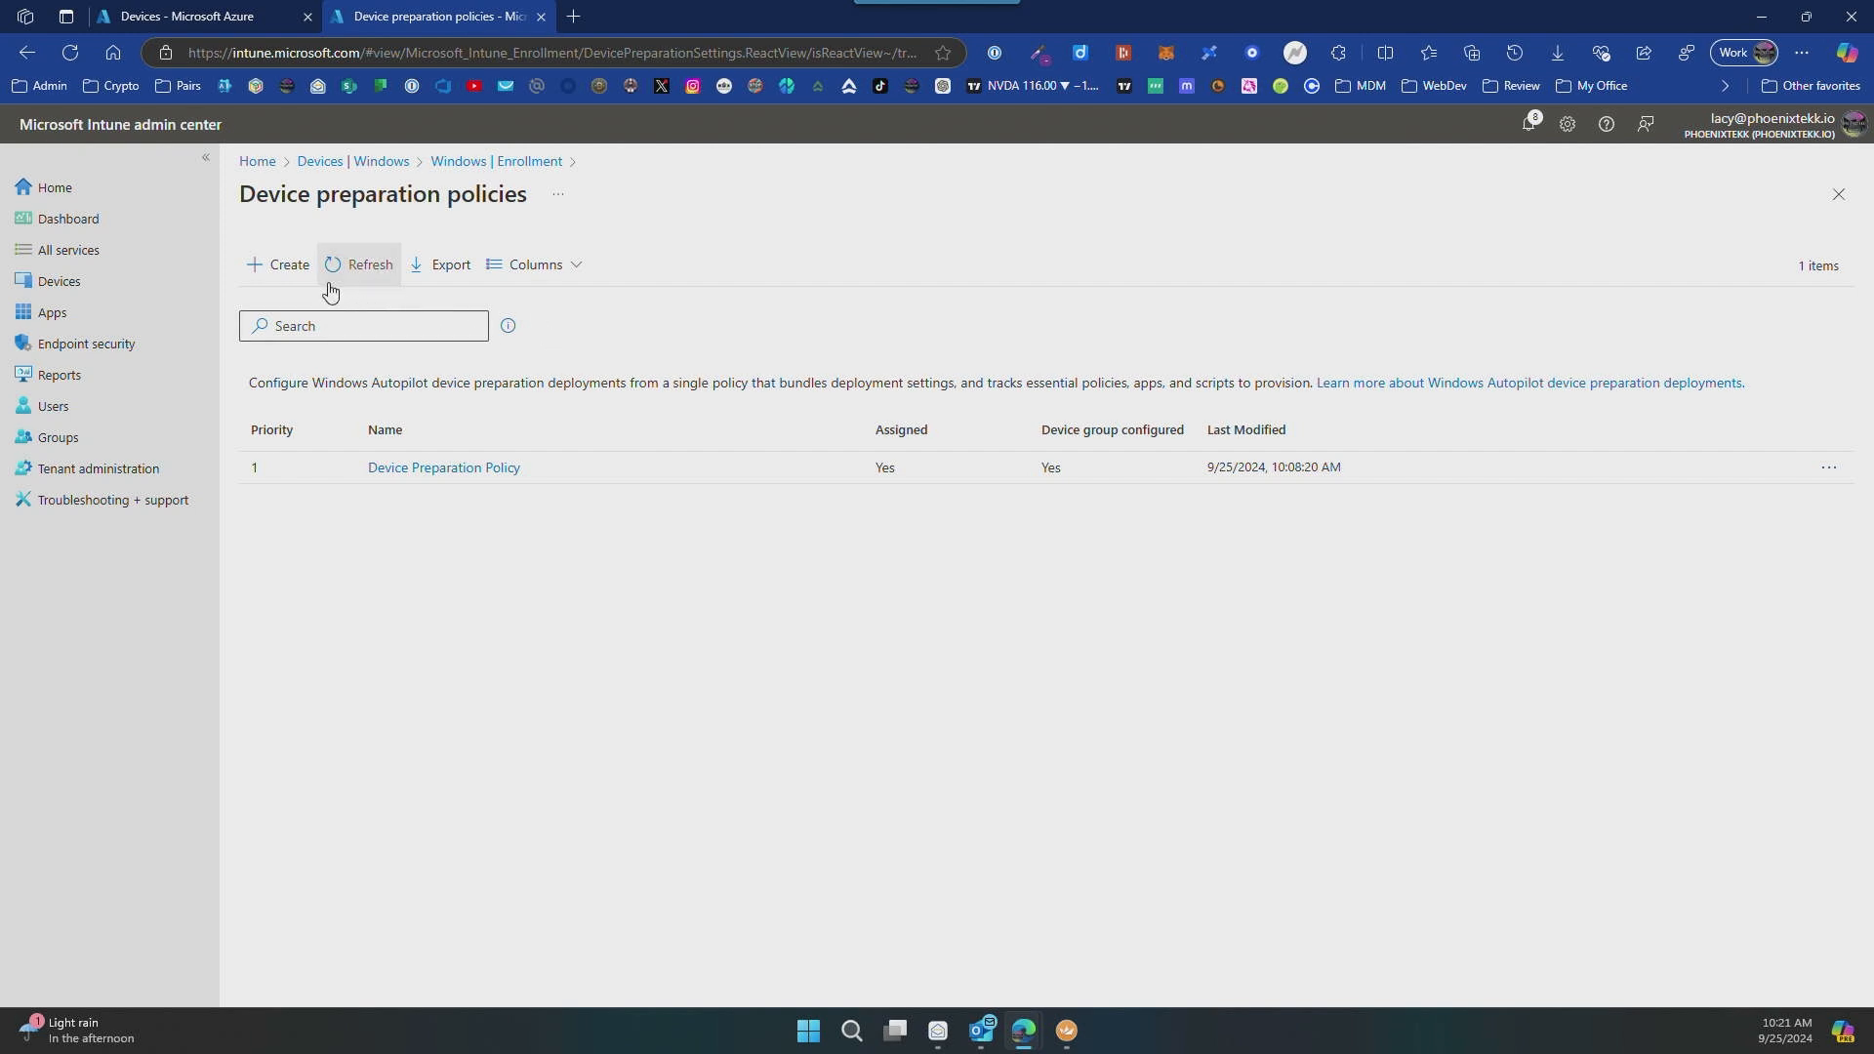
pyautogui.click(278, 264)
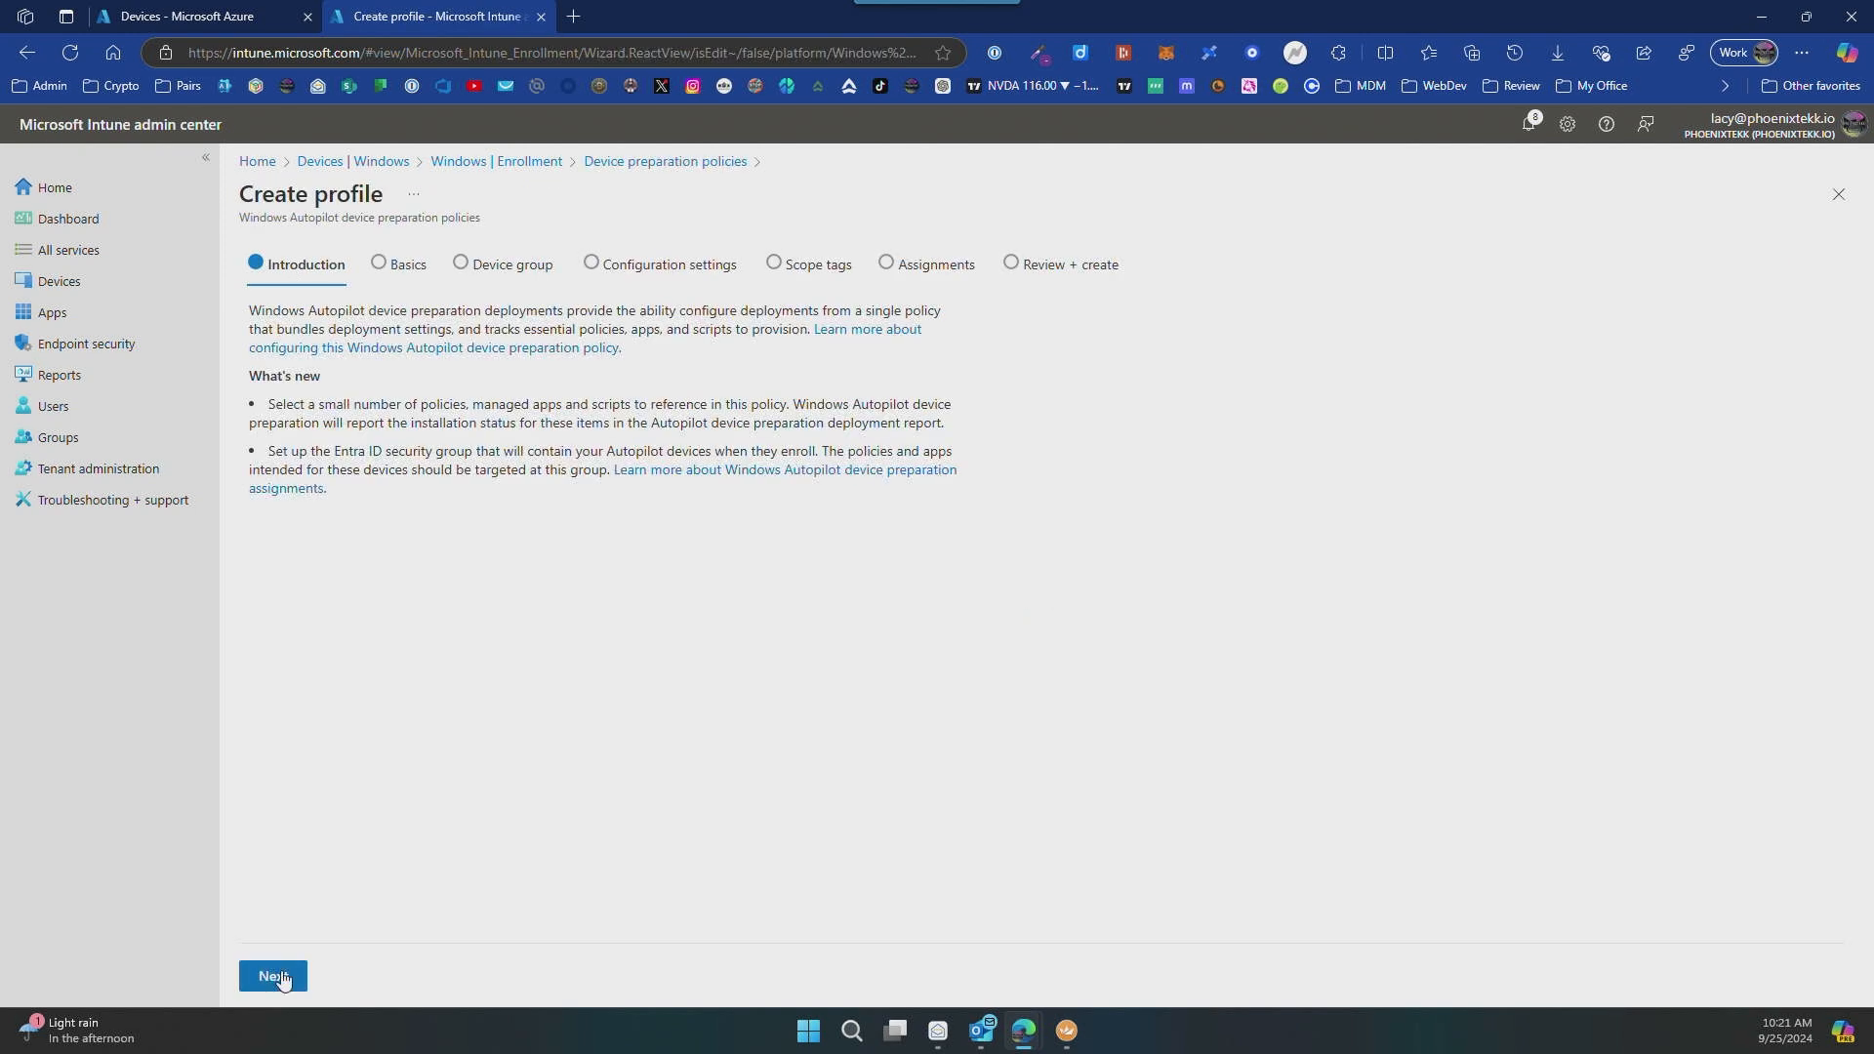
pyautogui.click(282, 980)
# Step: Enter "Autopilot Device Preparation" as both the policy's name and description, and proceed to the device group settings
pyautogui.click(435, 338)
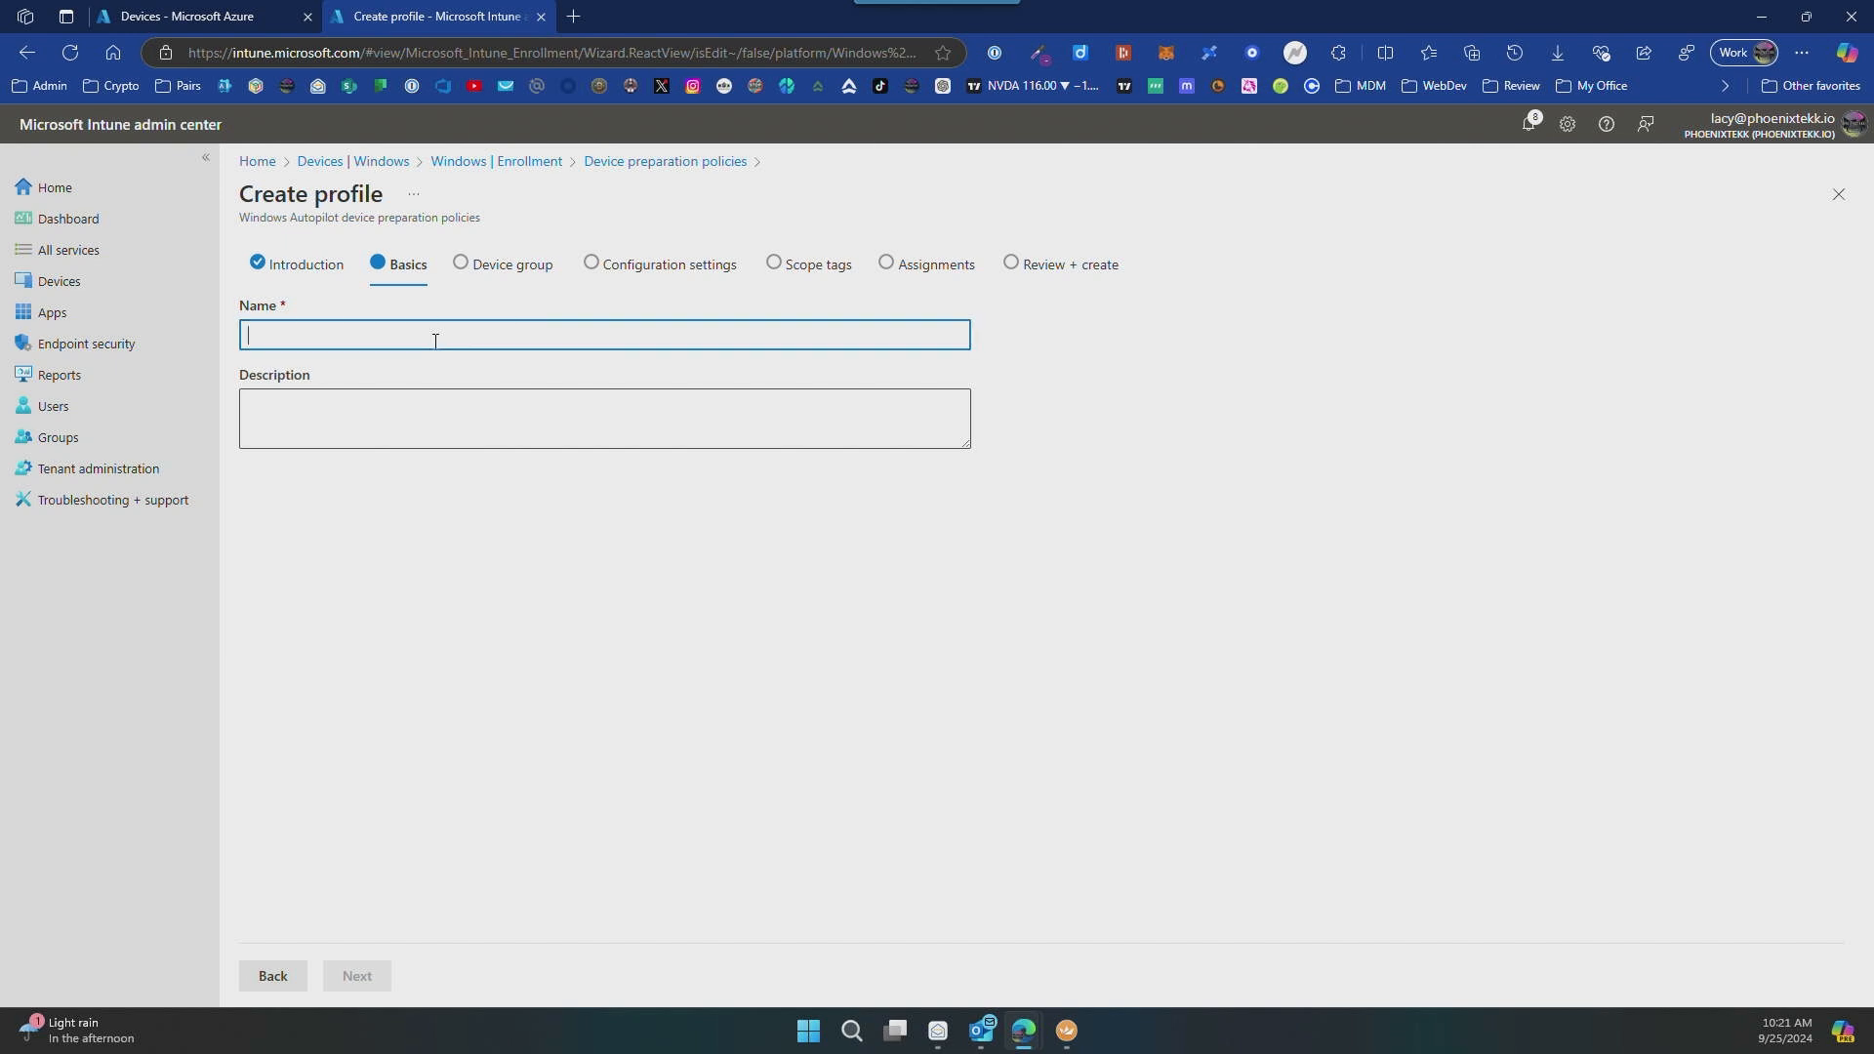
pyautogui.write('Autop')
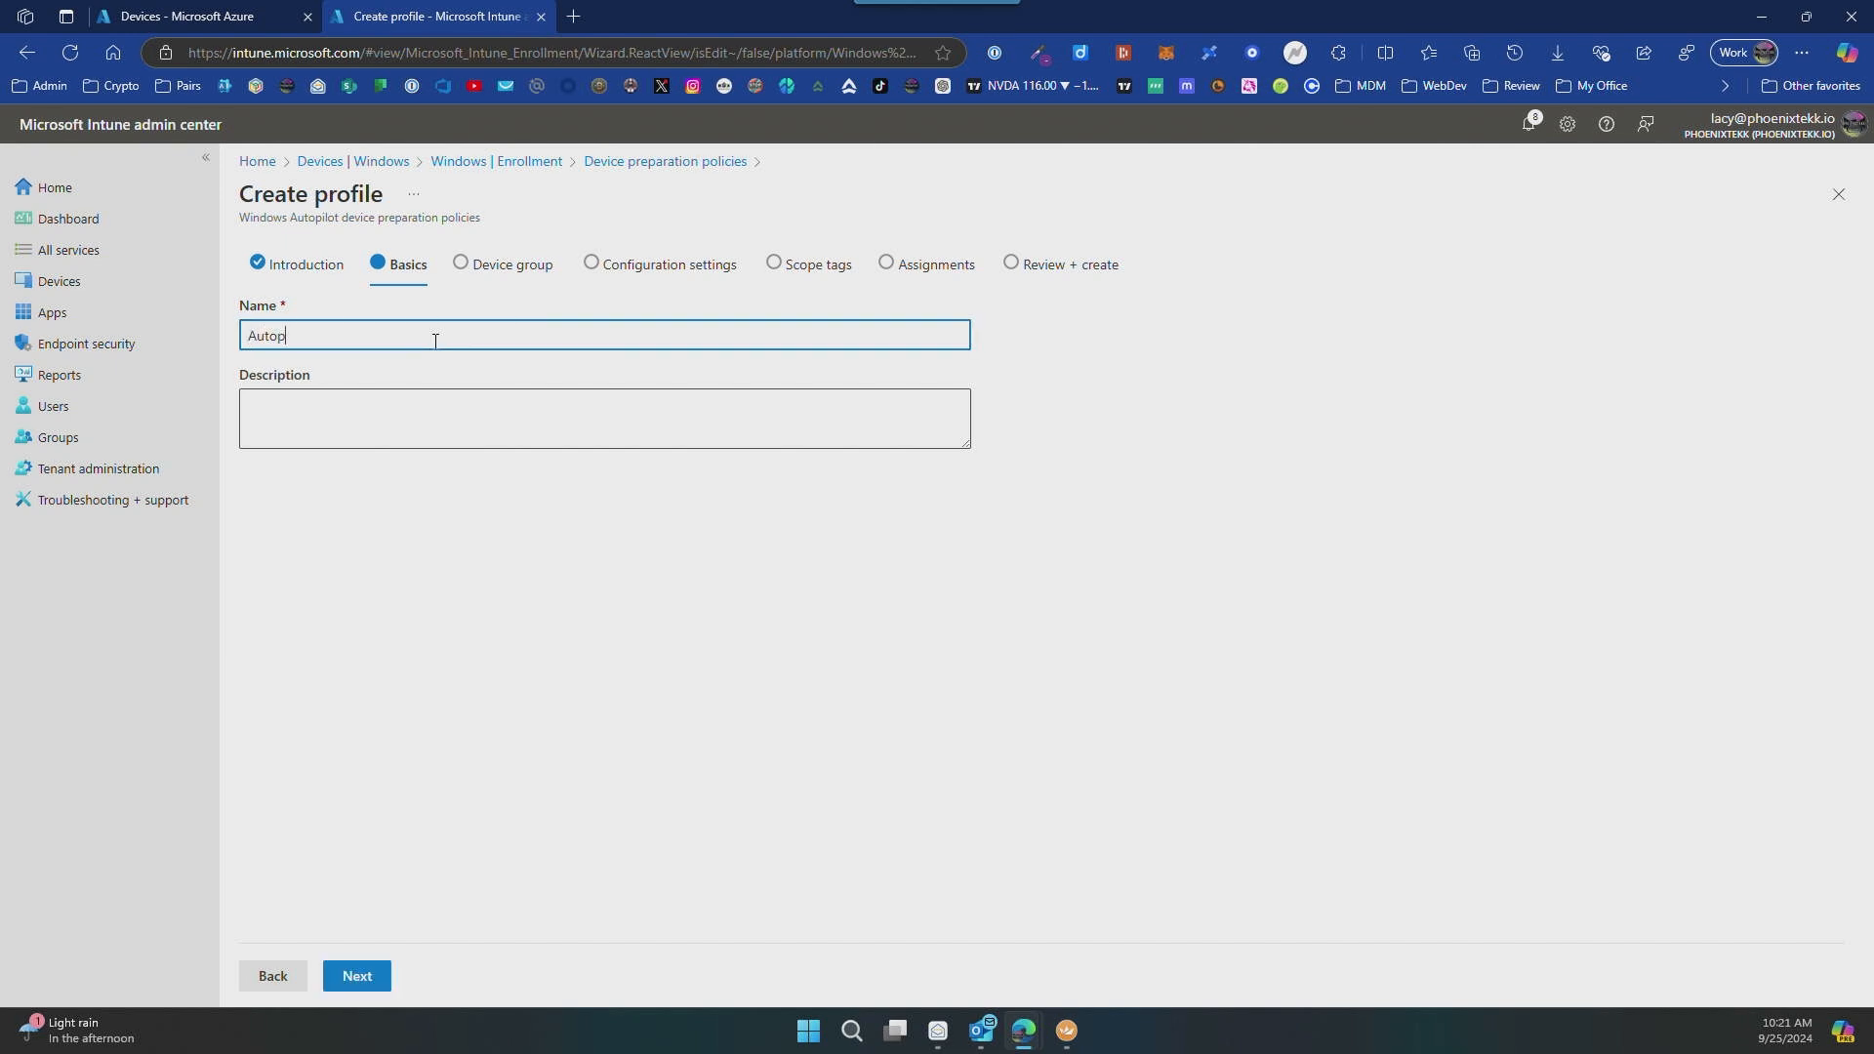
pyautogui.write('ilot Device Preparation')
pyautogui.hotkey('ctrl', 'a')
pyautogui.hotkey('ctrl', 'c')
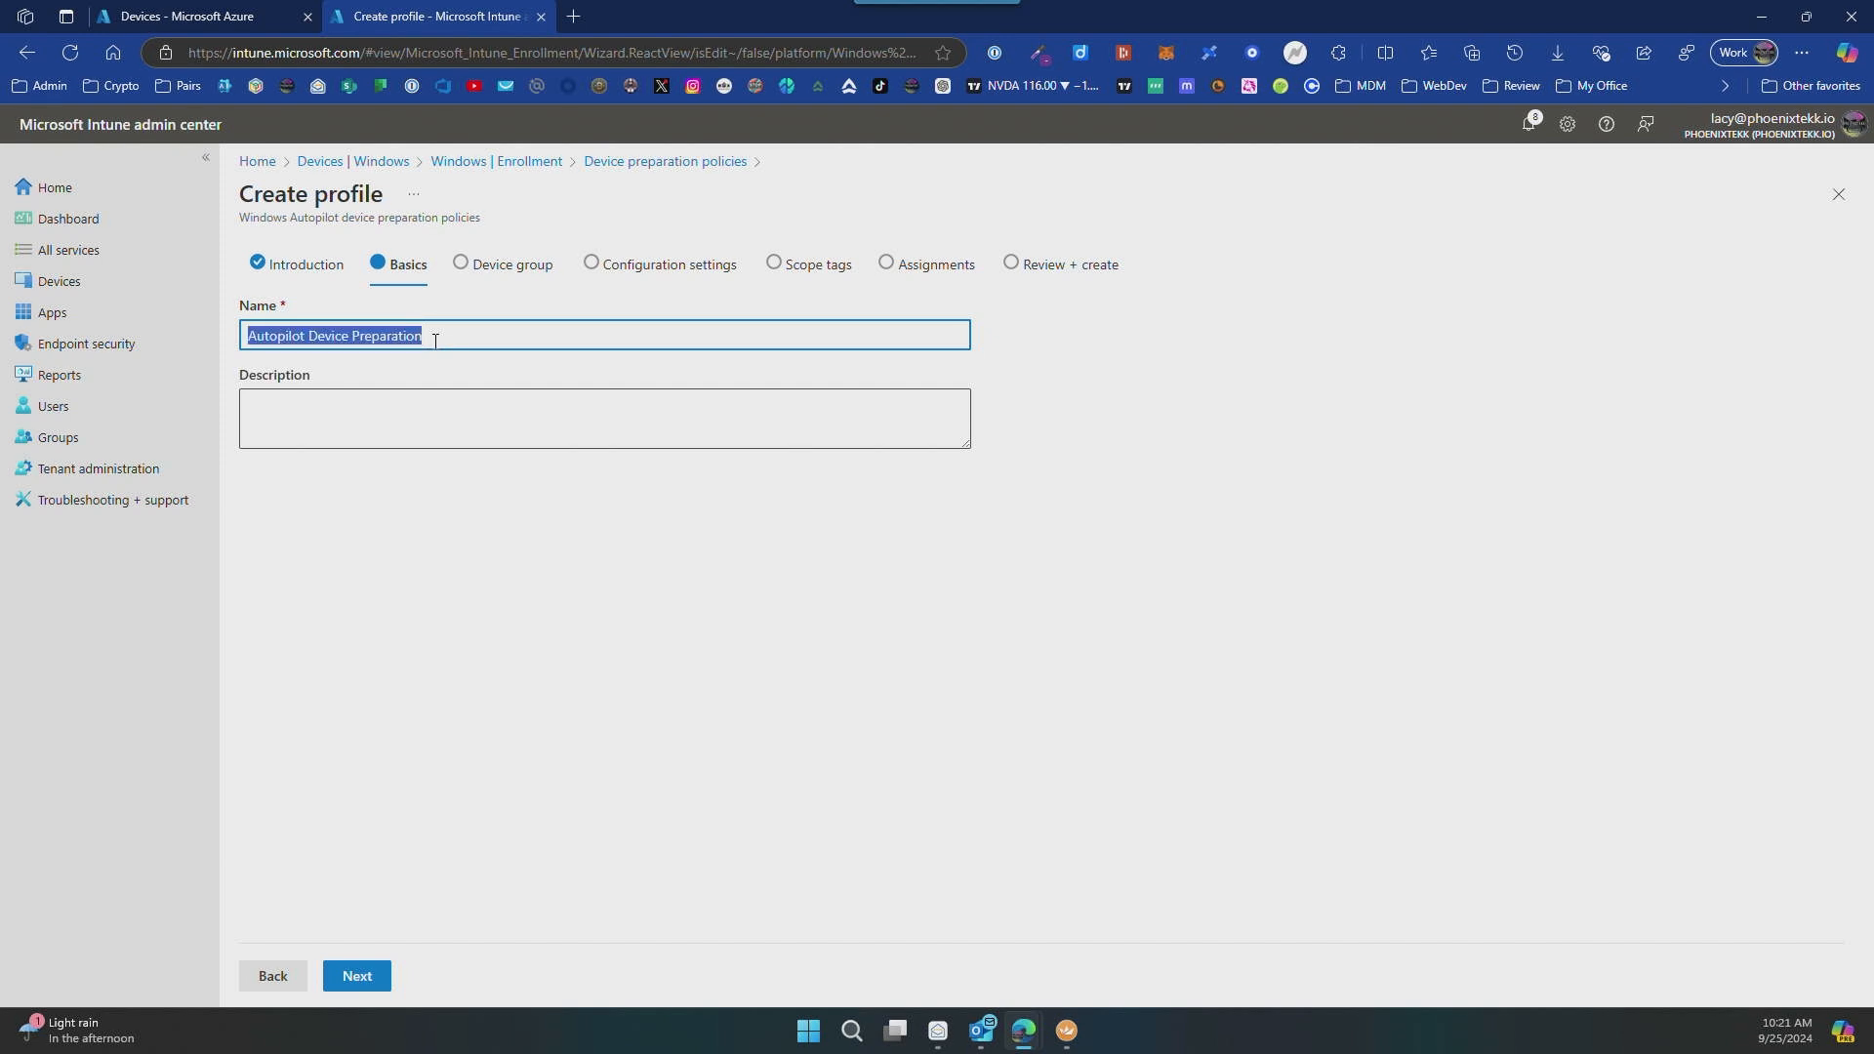
pyautogui.click(470, 415)
pyautogui.hotkey('ctrl', 'v')
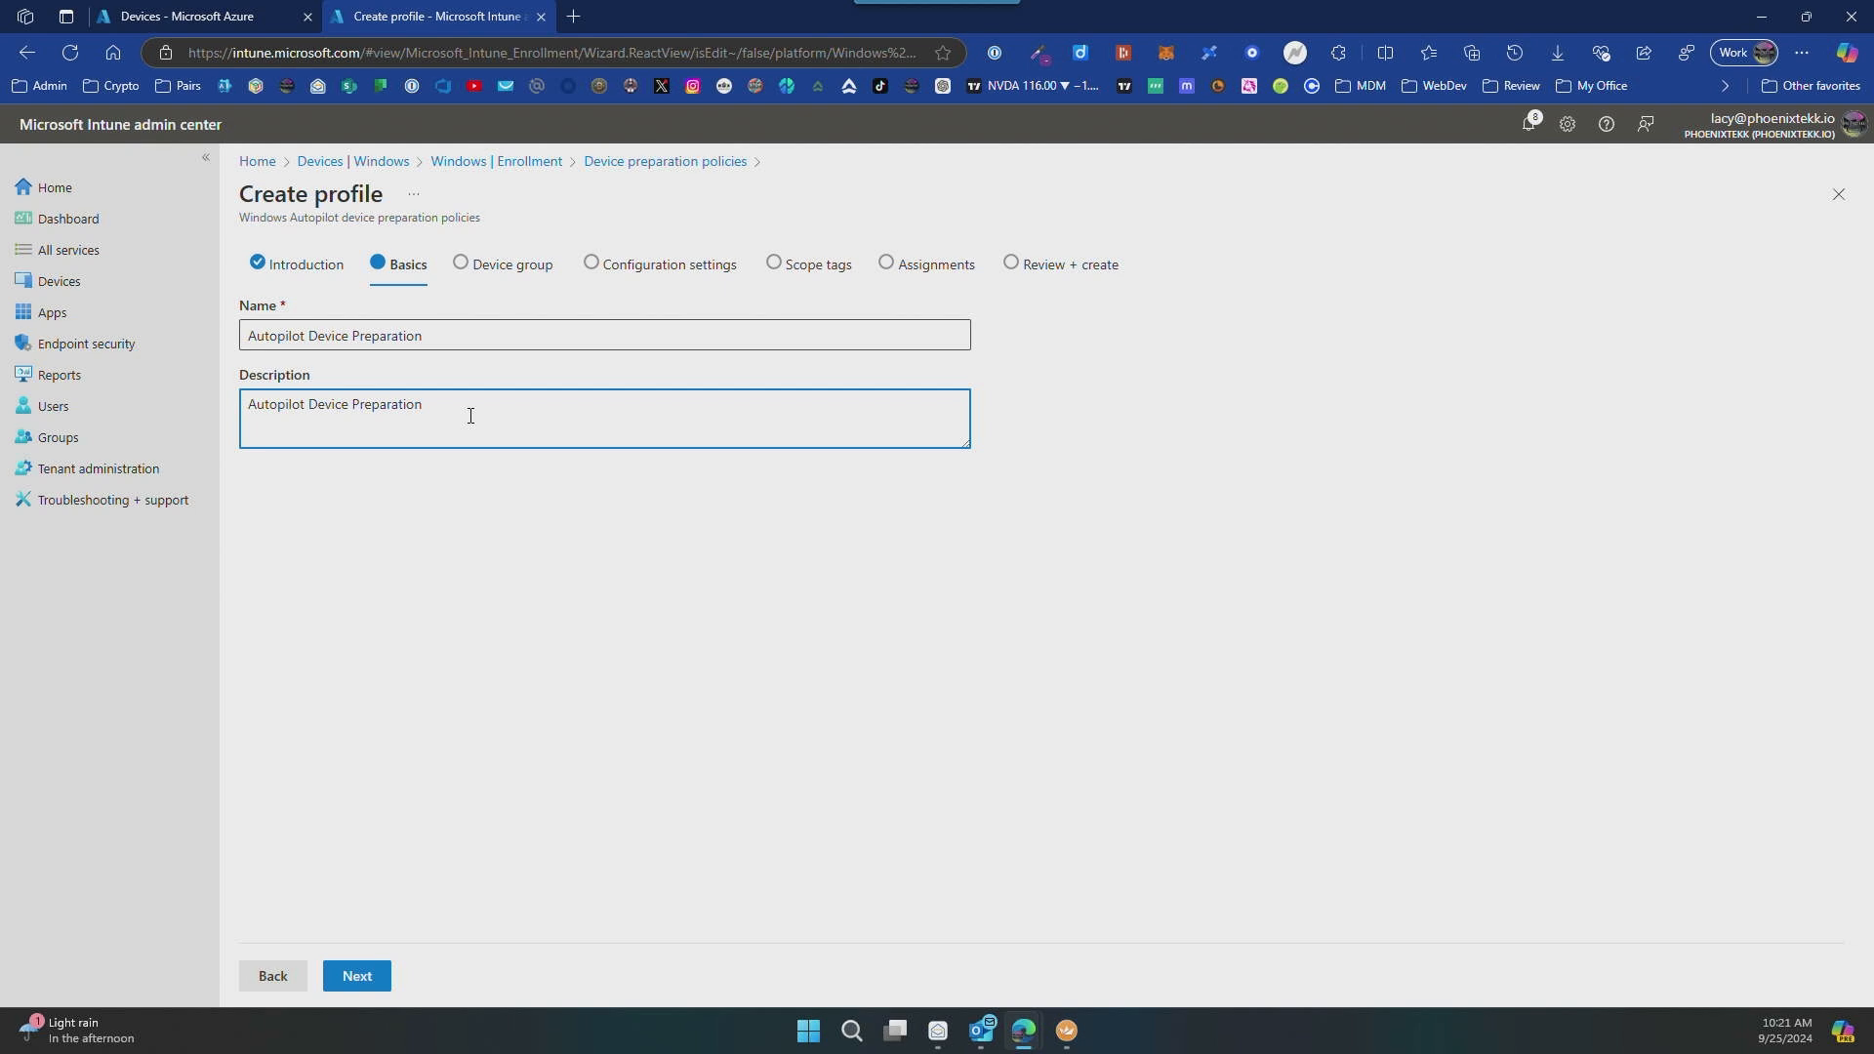
pyautogui.click(360, 976)
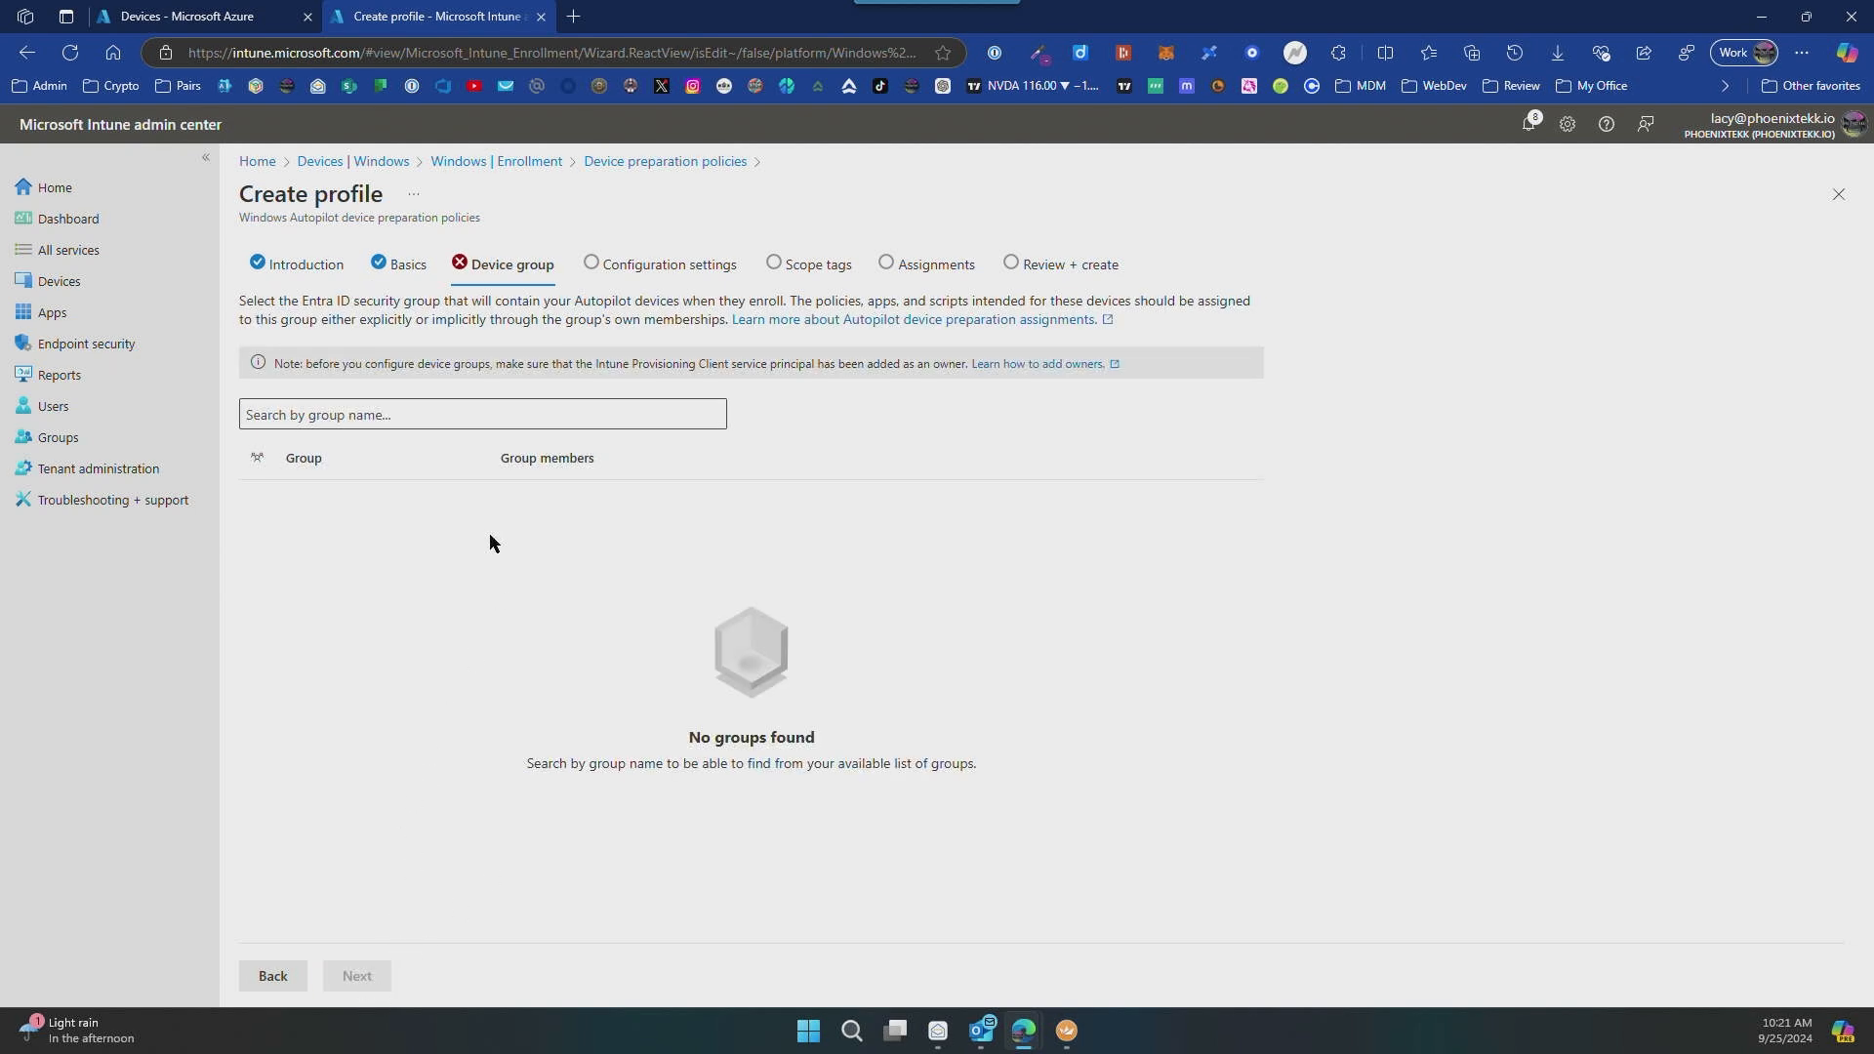
# Step: Select Intune-DevicePrep-Devices as the policy's device group and continue to the configuration settings
pyautogui.click(364, 418)
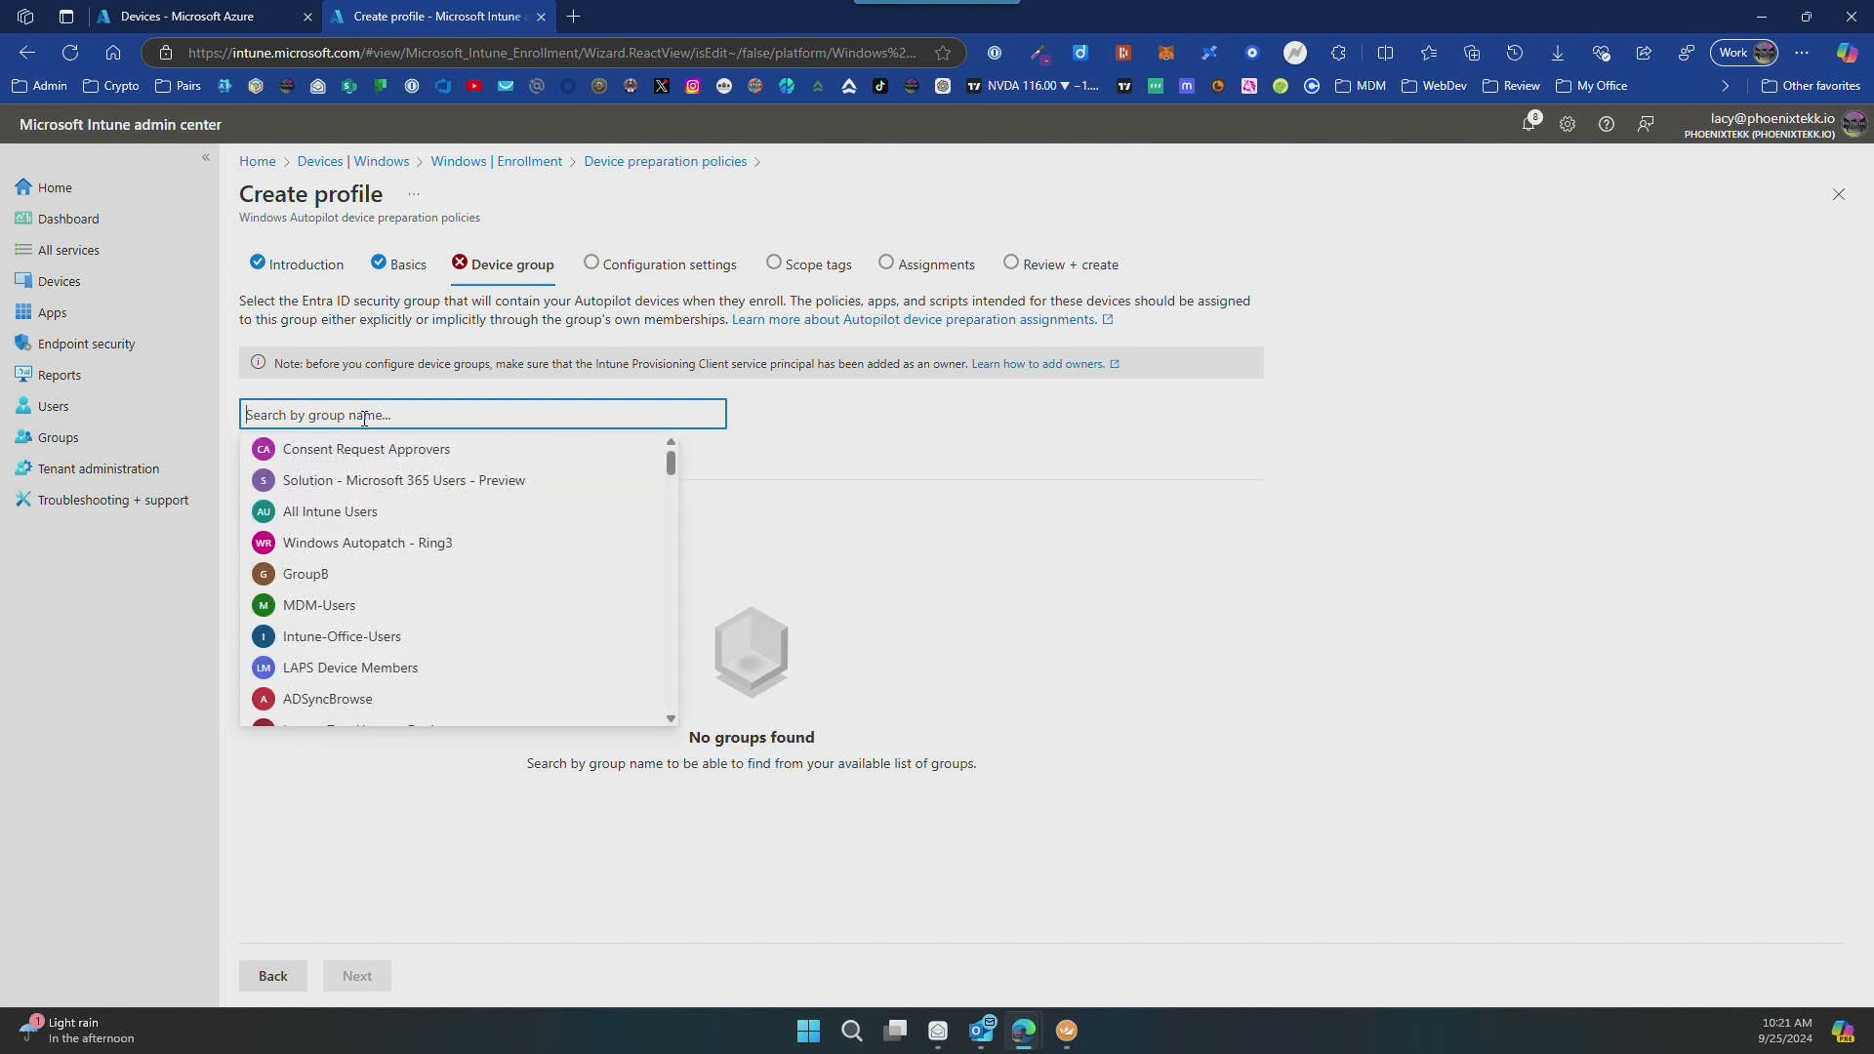
pyautogui.write('intune-')
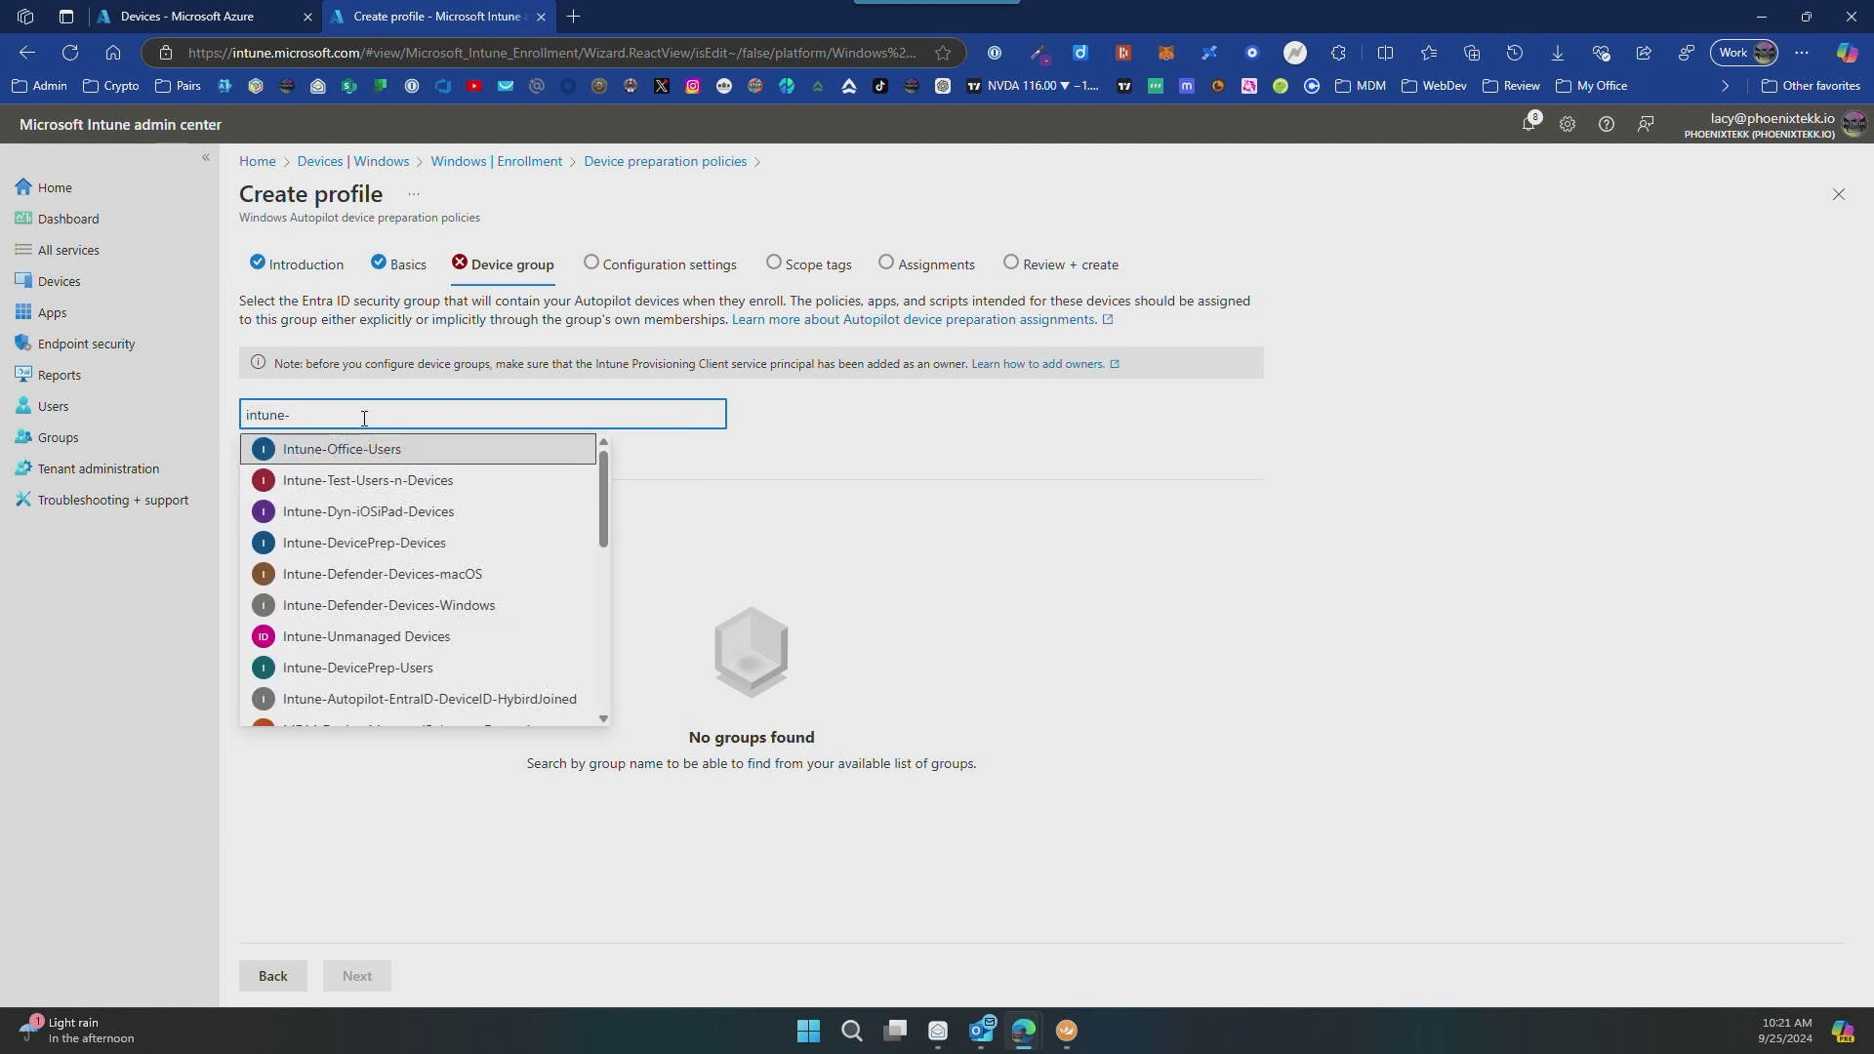
pyautogui.write('de')
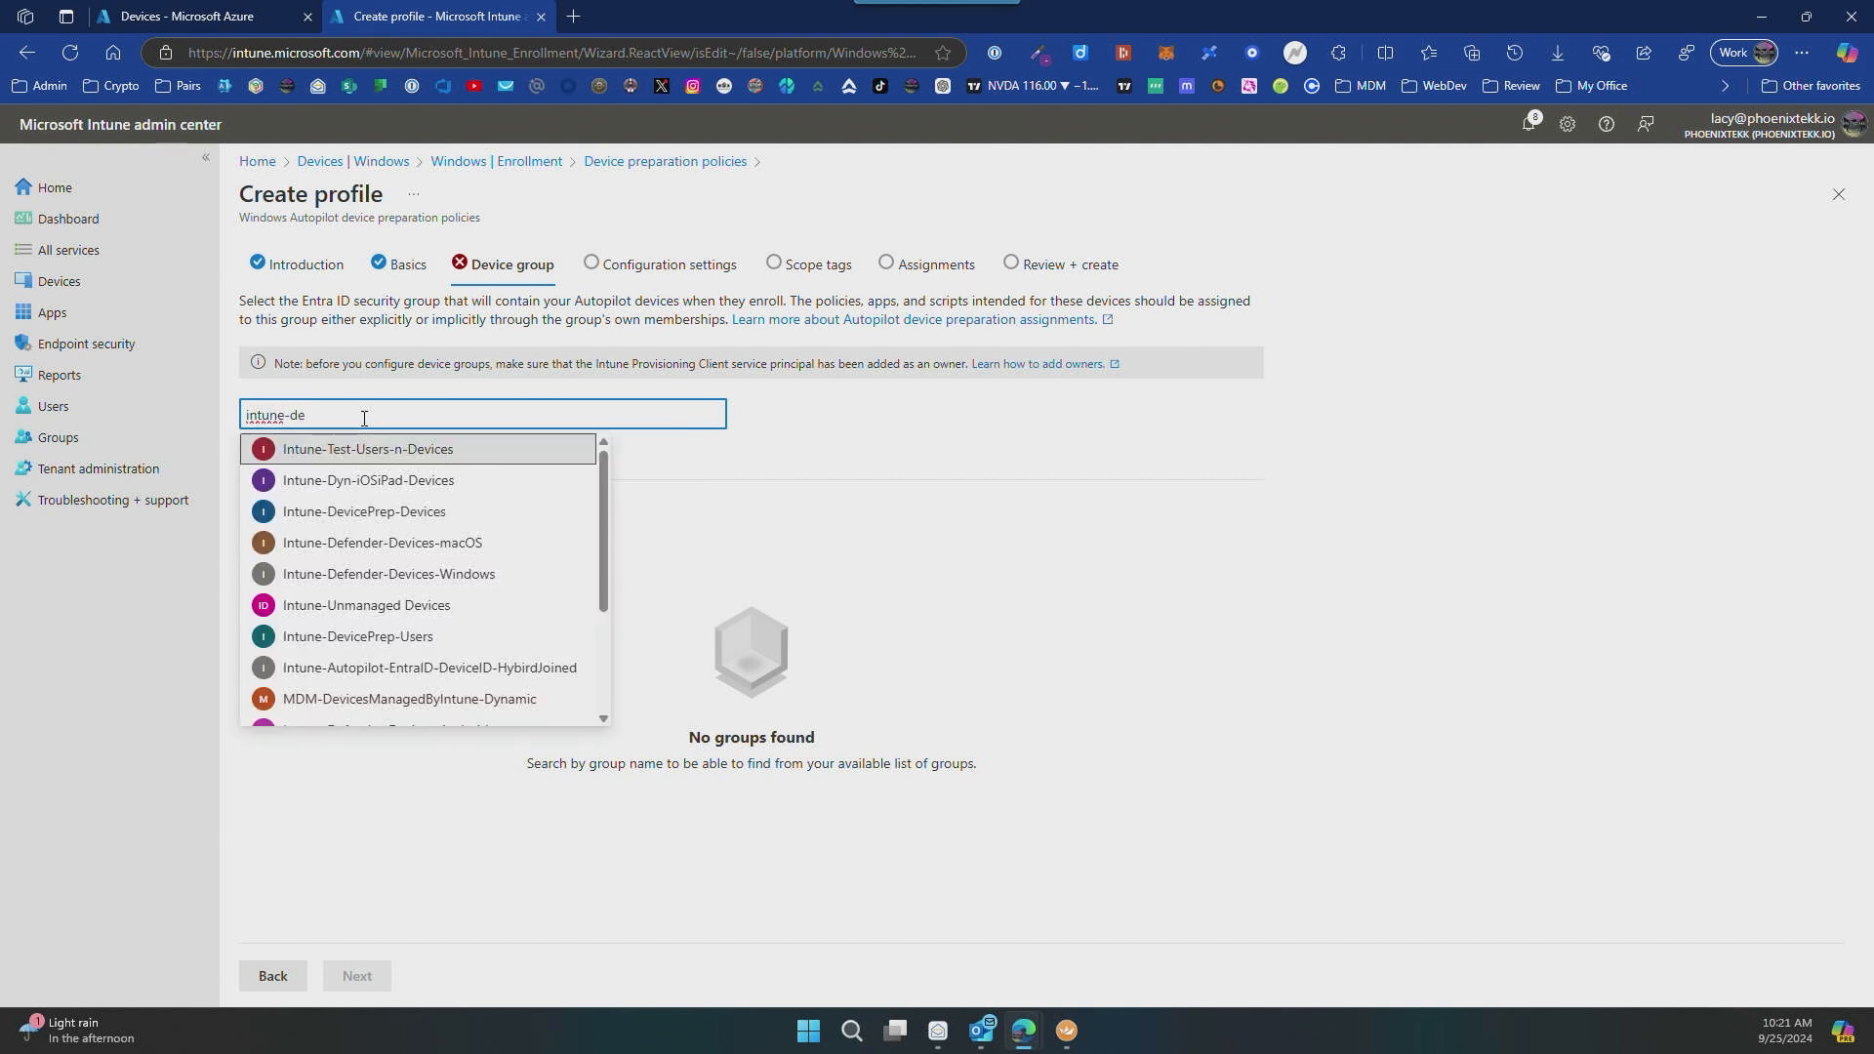
pyautogui.write('viceprep')
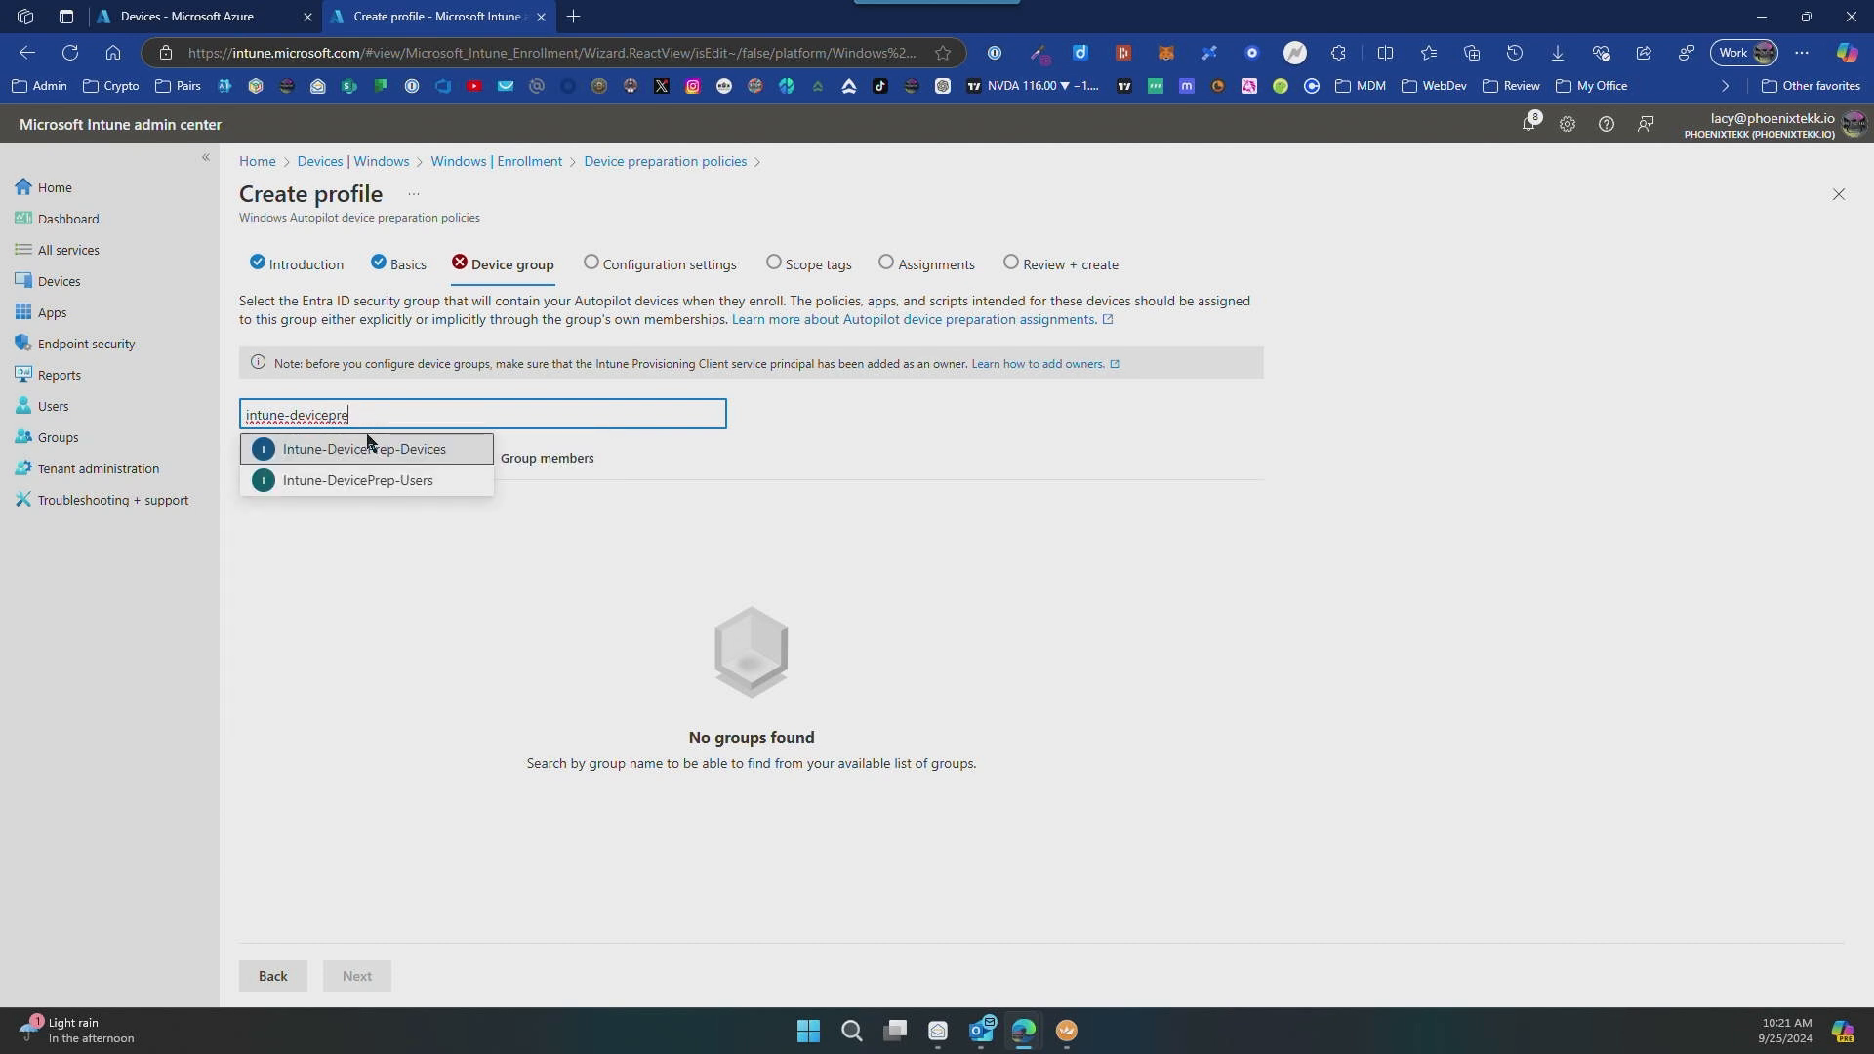
pyautogui.click(379, 449)
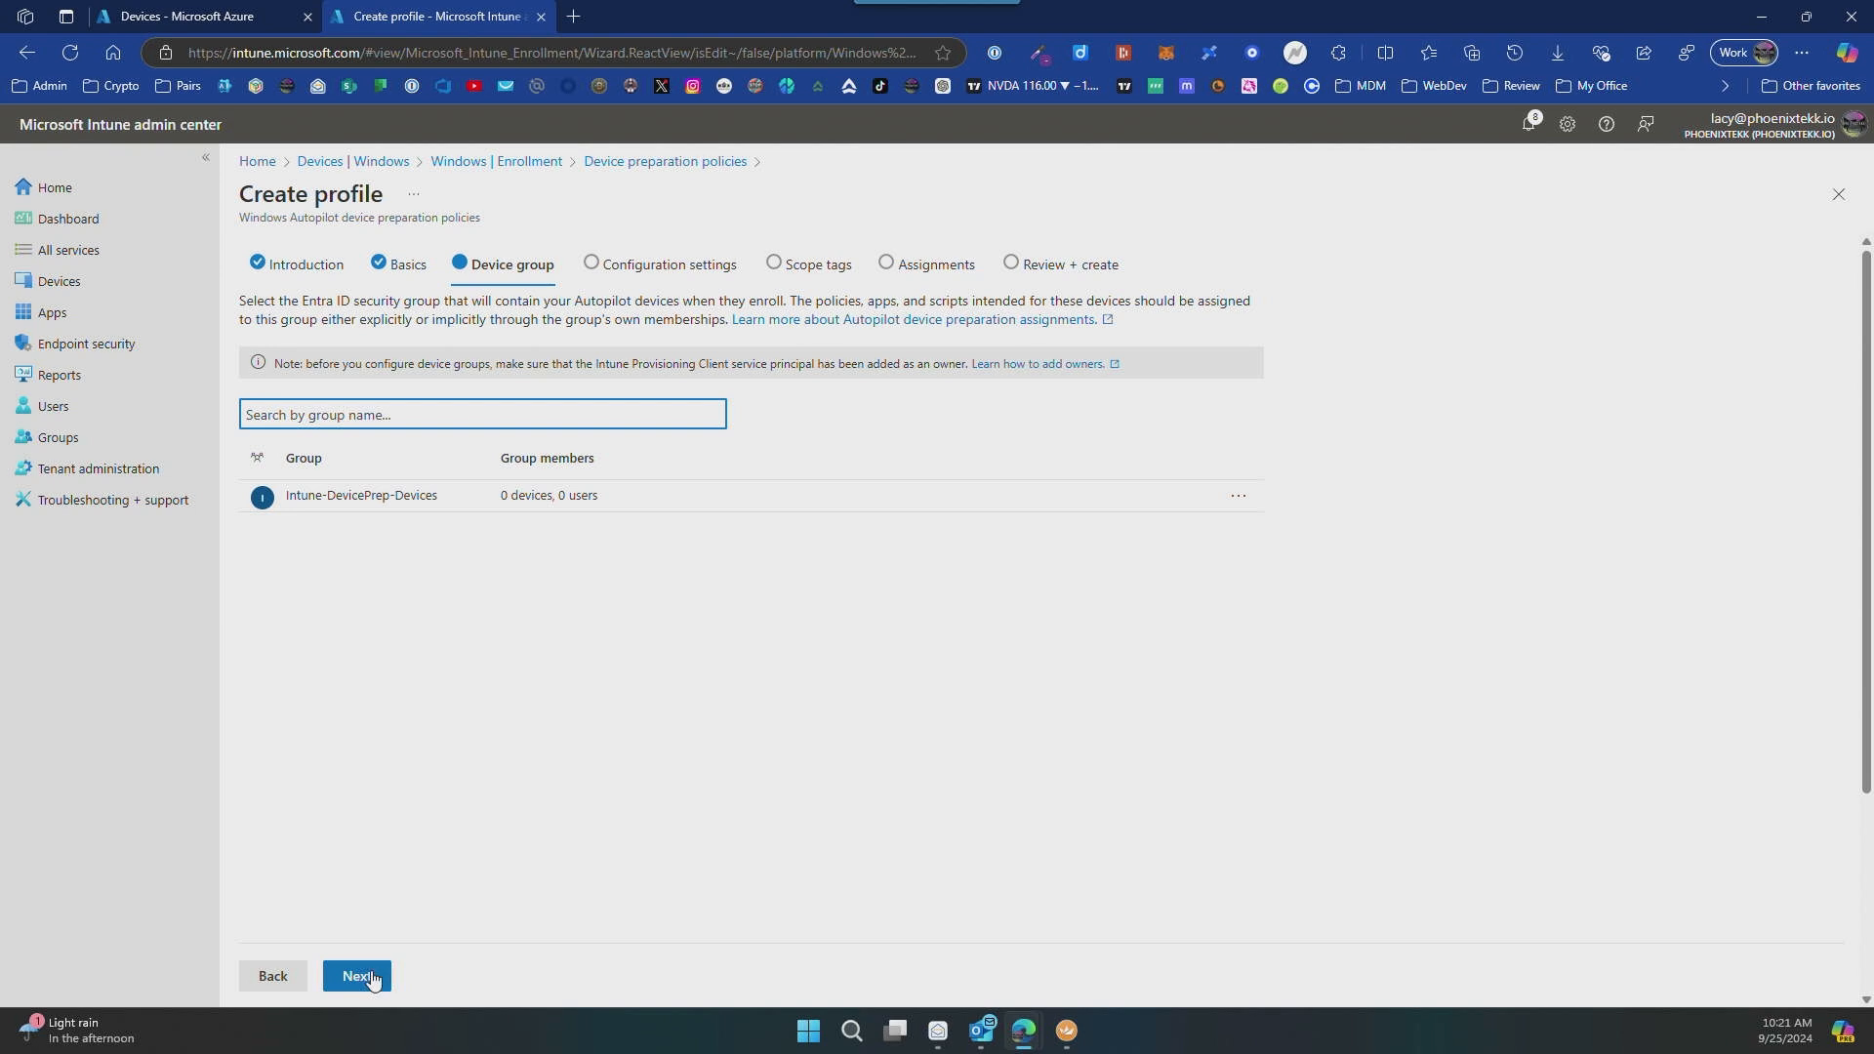
pyautogui.click(357, 976)
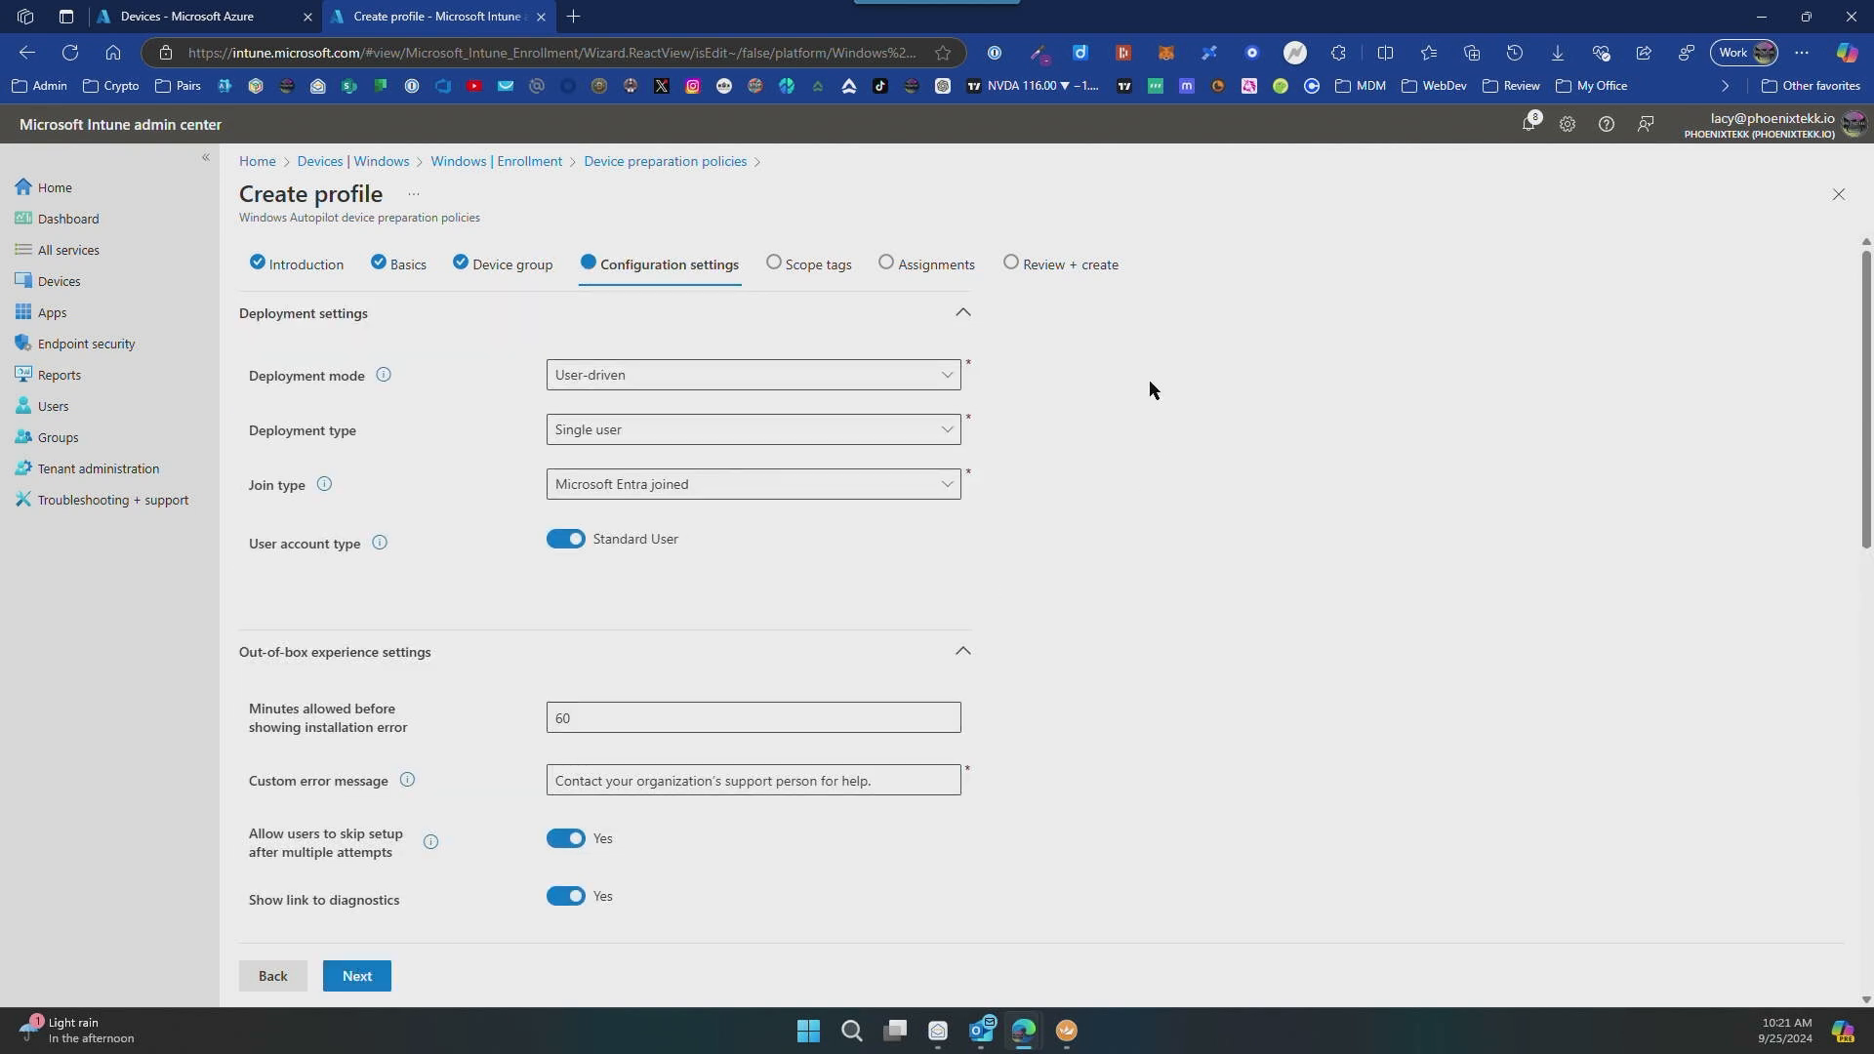
# Step: Examine the options offered for the policy's deployment mode, deployment type, join type and user account type
pyautogui.click(952, 377)
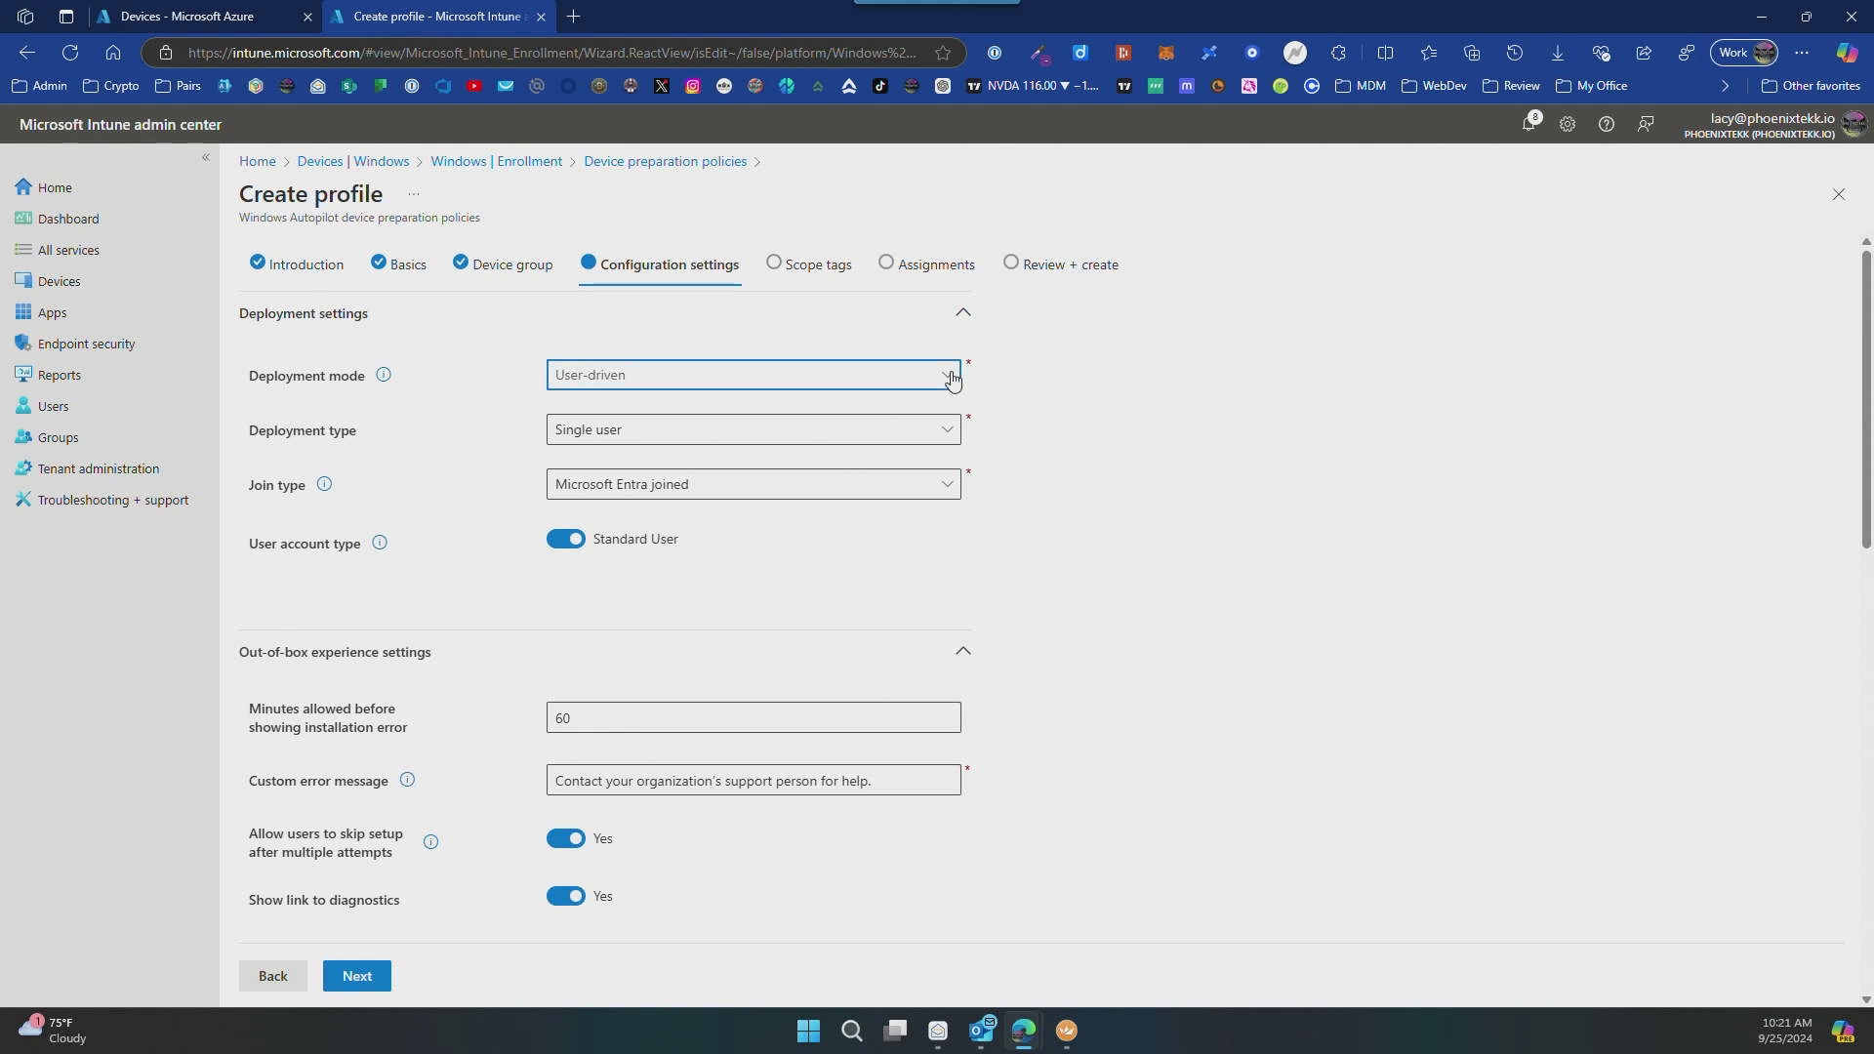
pyautogui.click(953, 375)
pyautogui.click(951, 433)
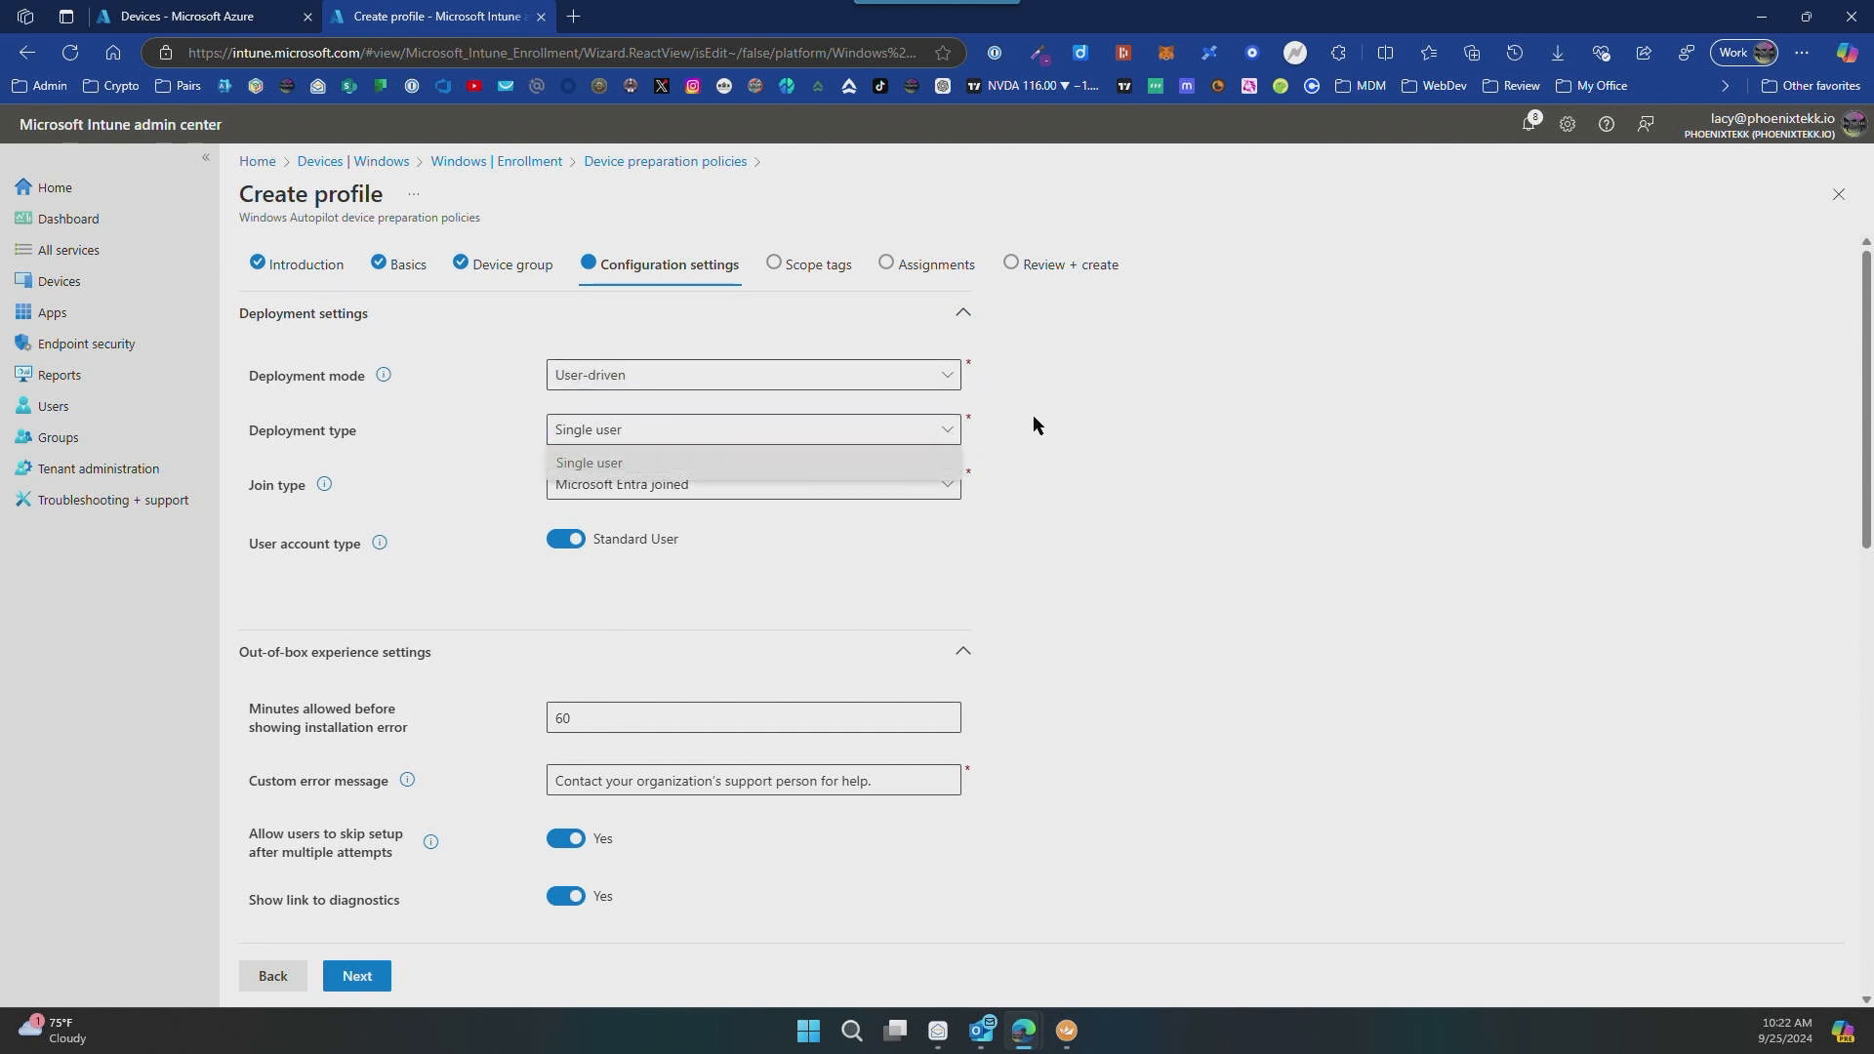
pyautogui.click(1073, 398)
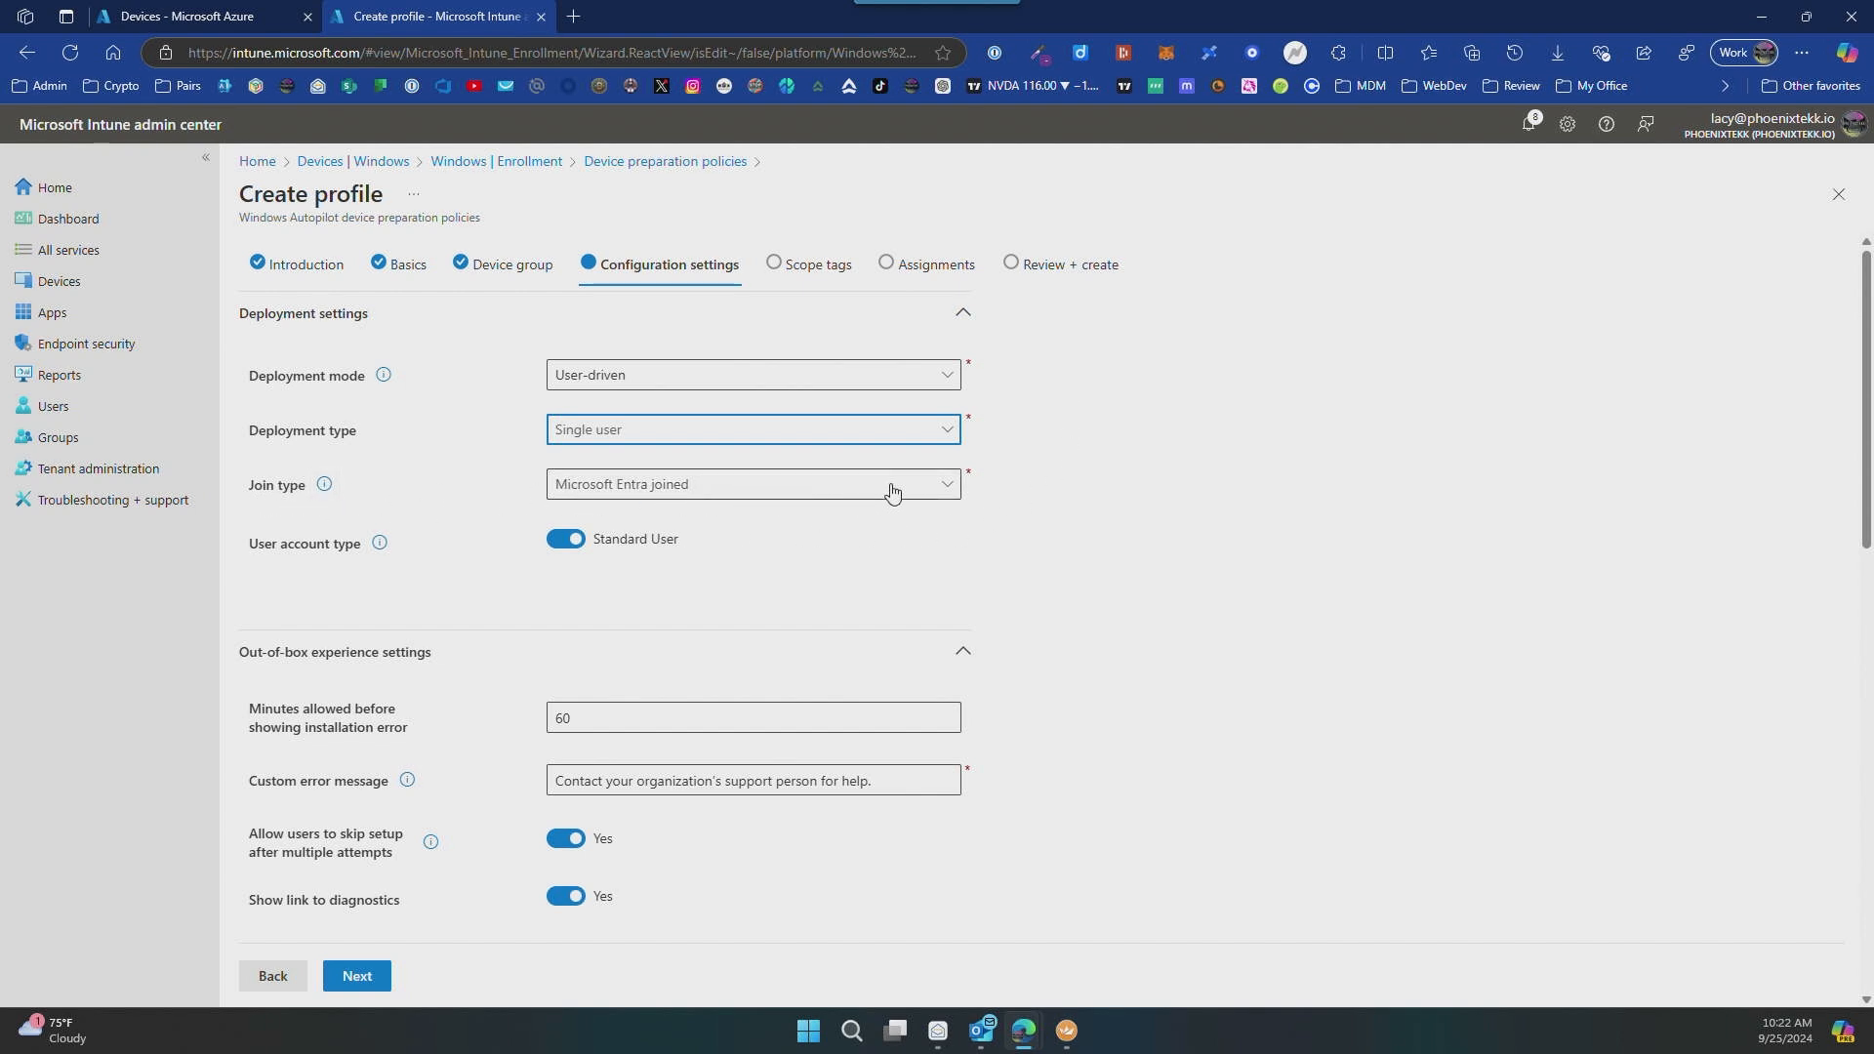
pyautogui.click(947, 488)
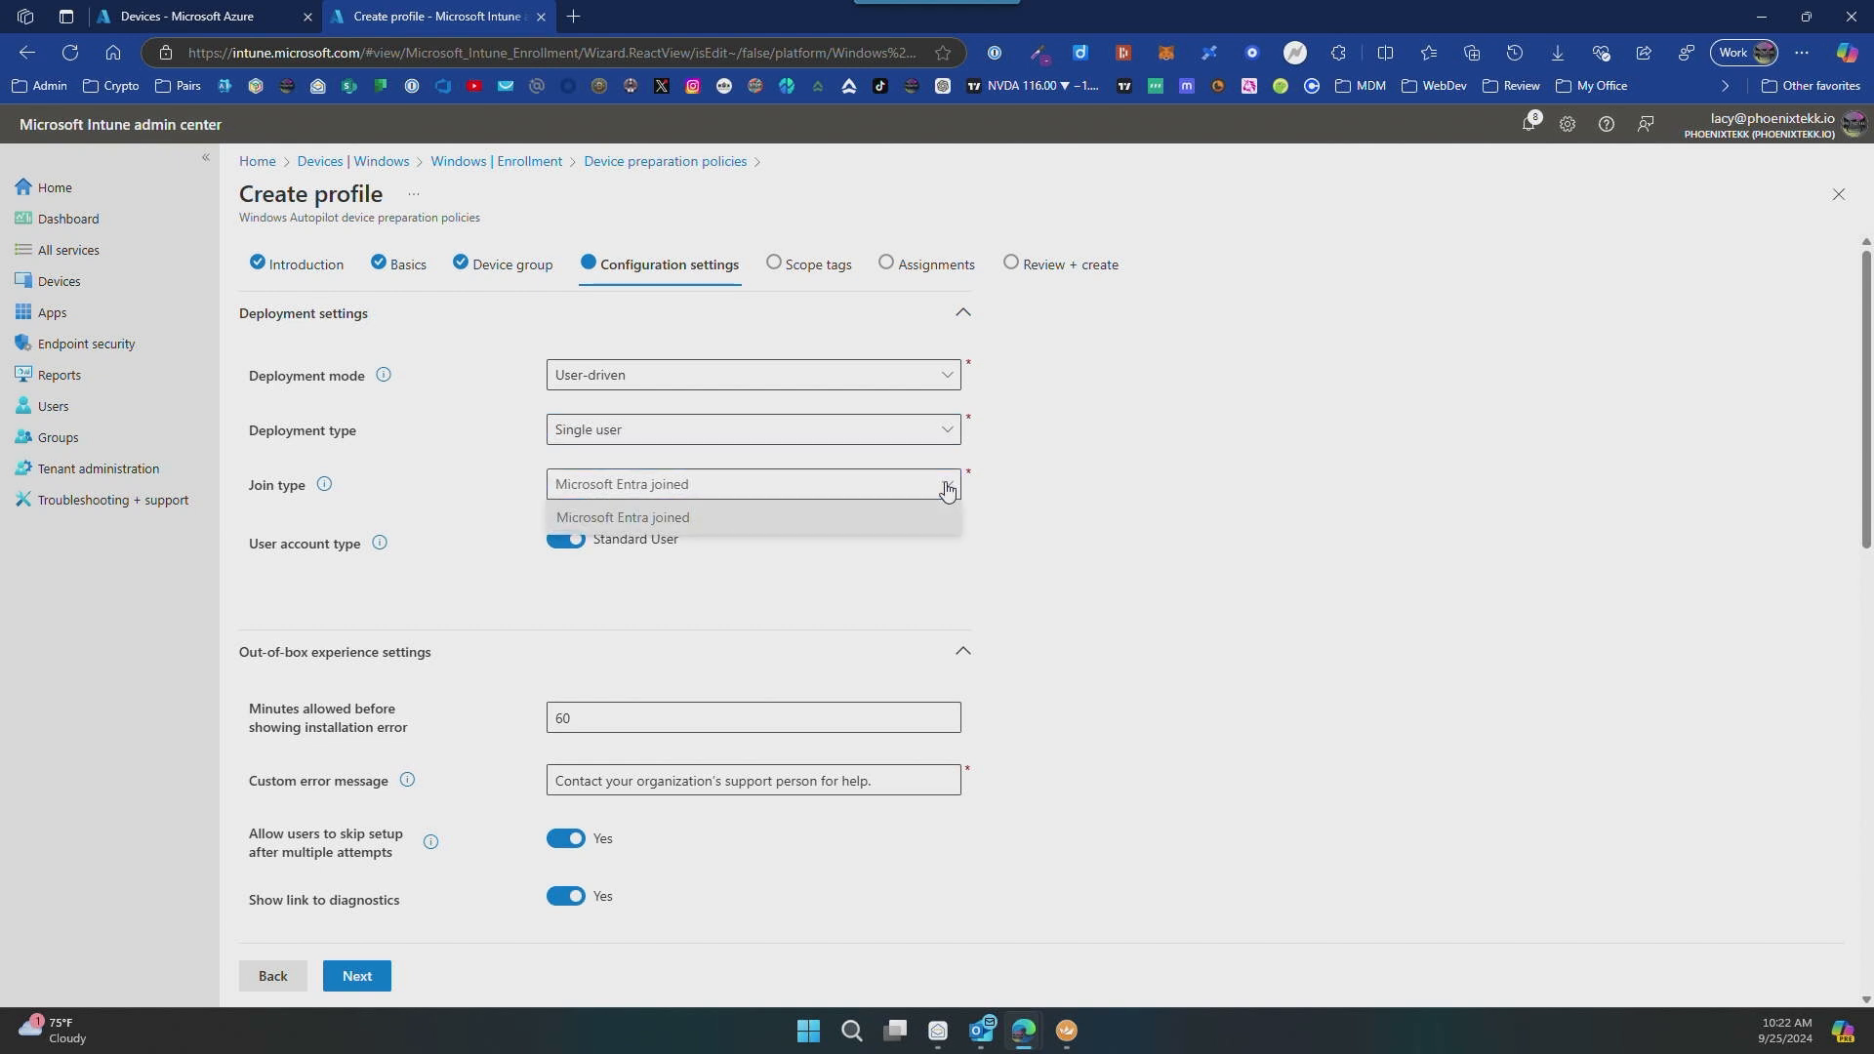
pyautogui.click(1103, 419)
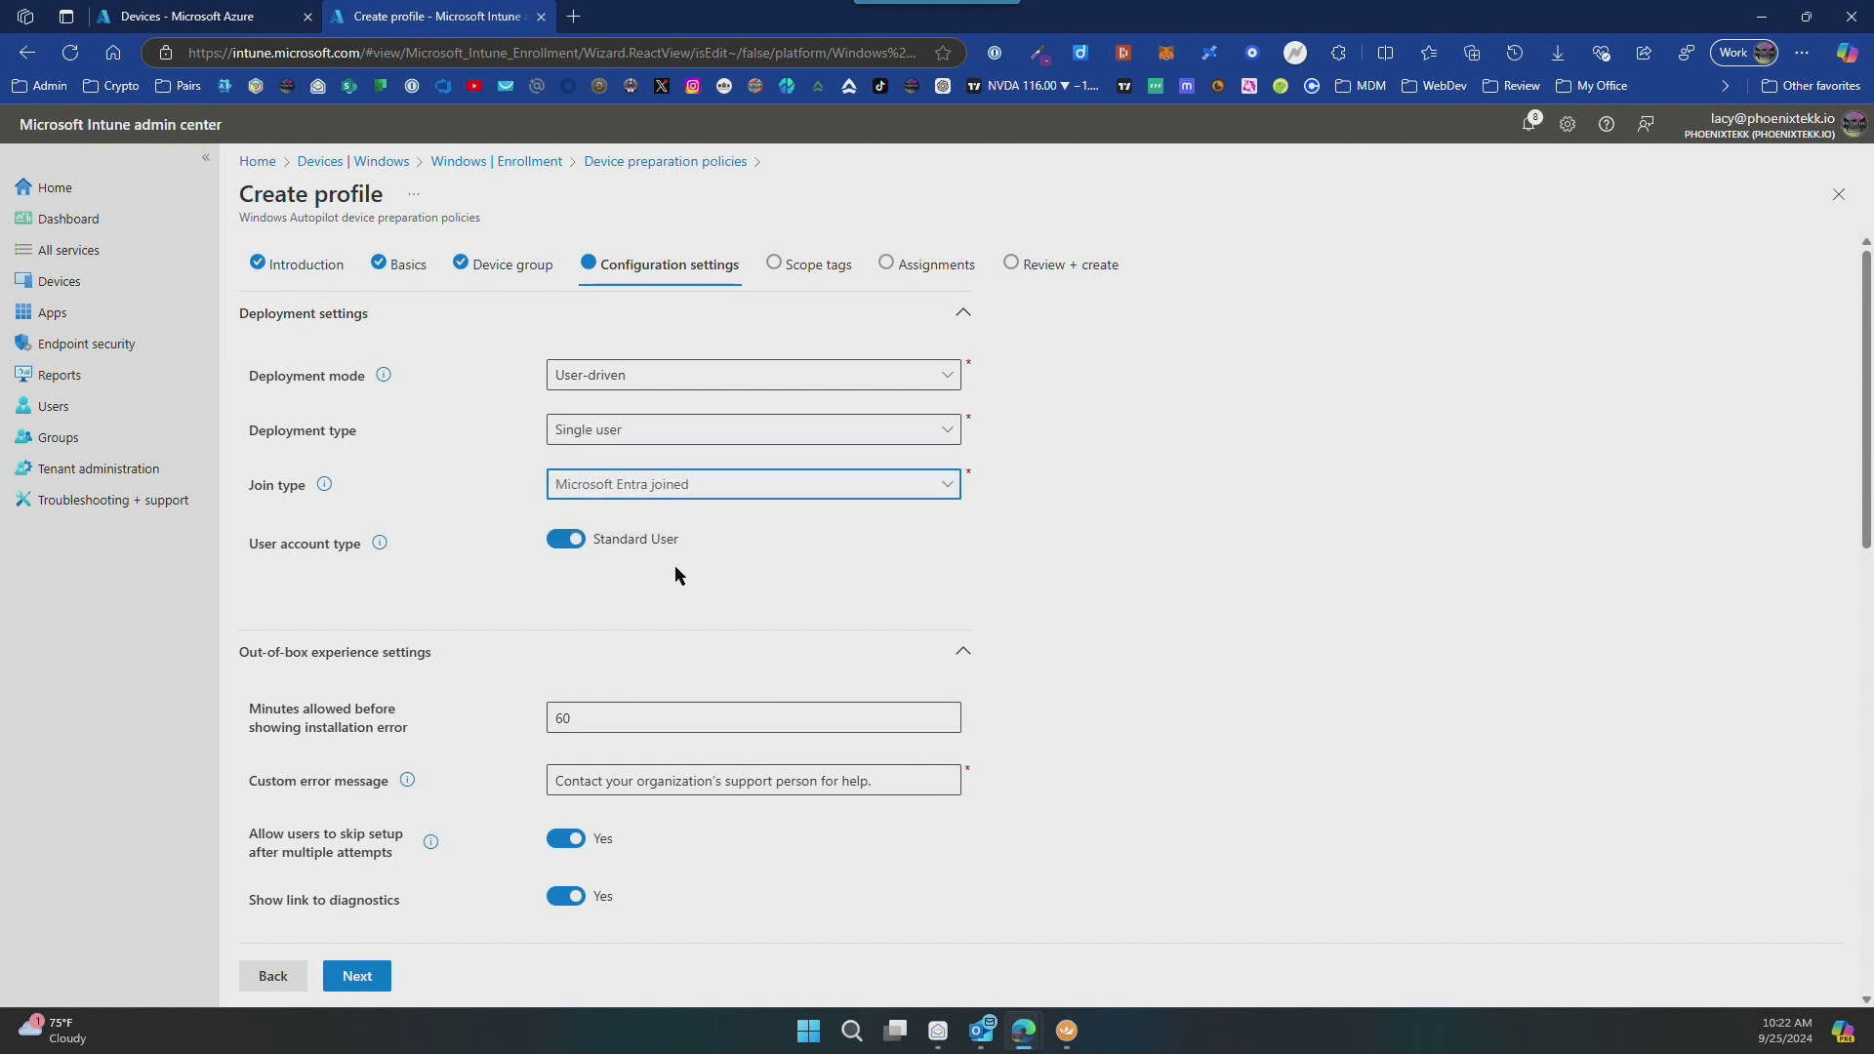
pyautogui.click(565, 543)
pyautogui.click(565, 543)
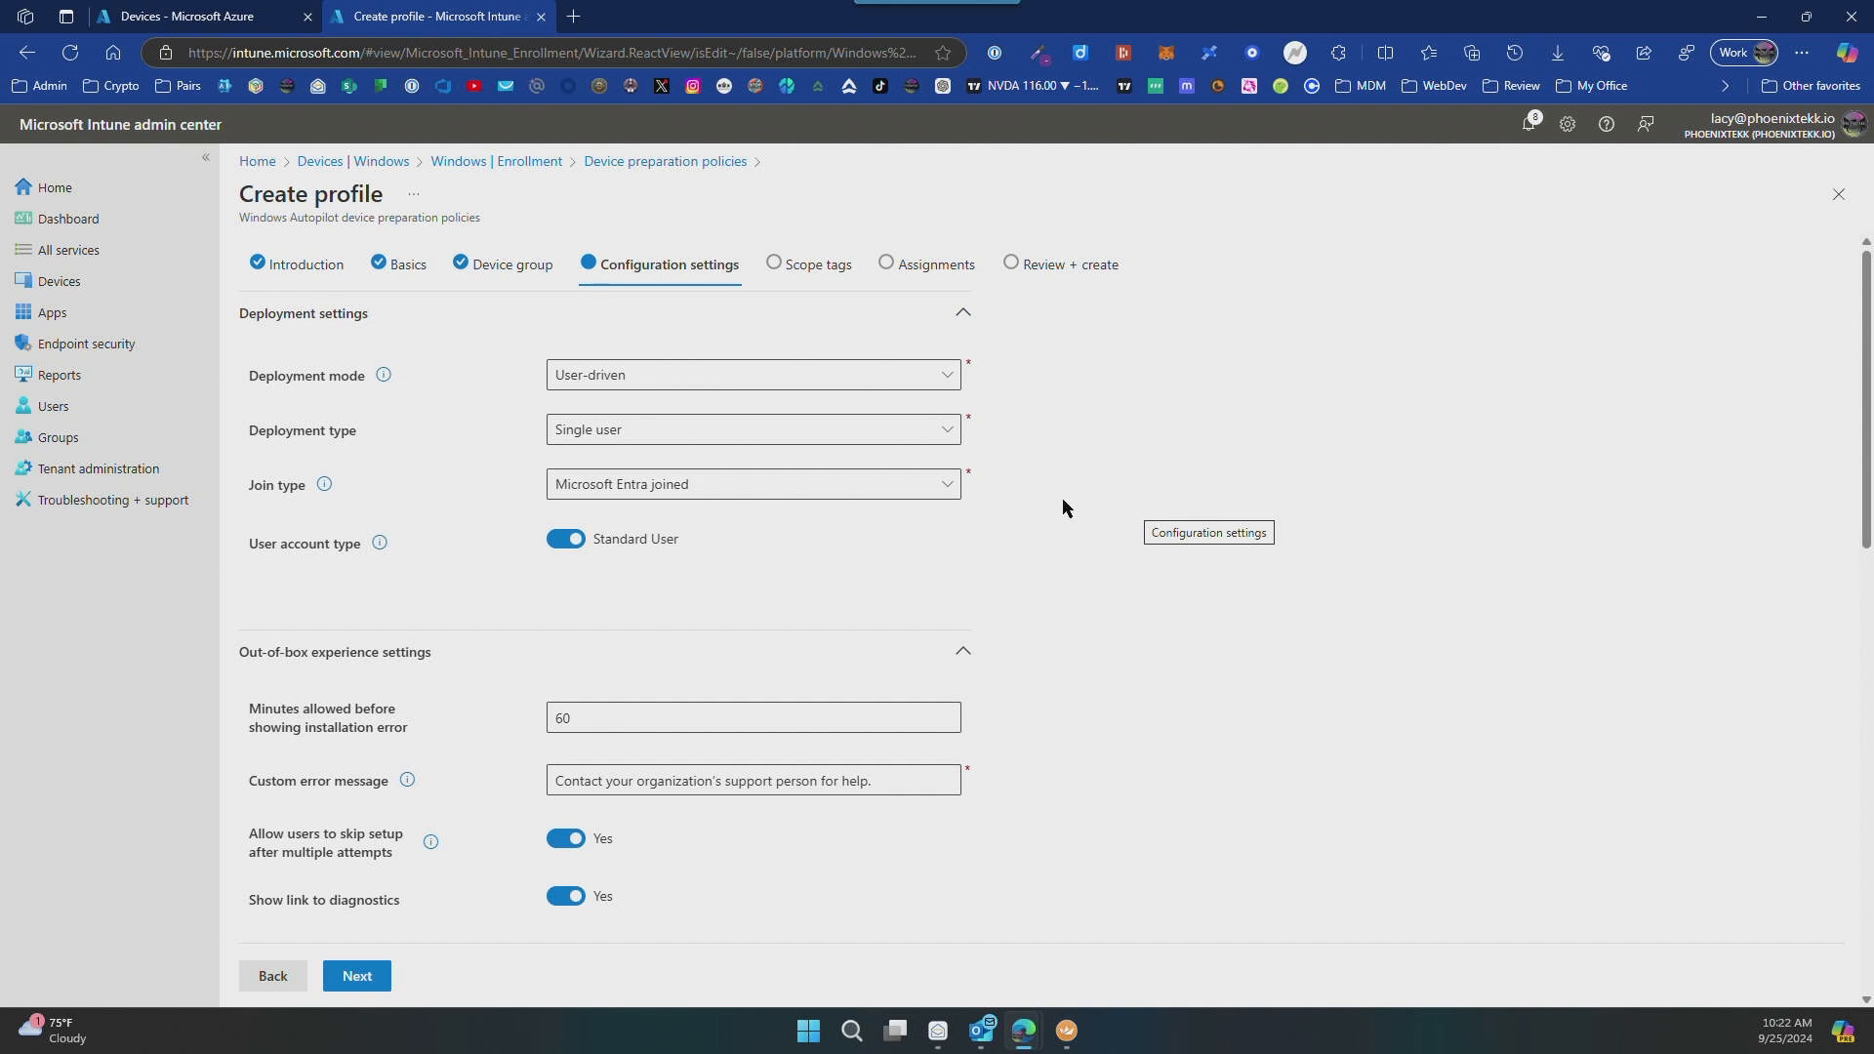
# Step: Change the custom error message to "Contact your organization's Intune Expert person for help."
pyautogui.scroll(-4, 1062, 508)
pyautogui.scroll(1, 1108, 510)
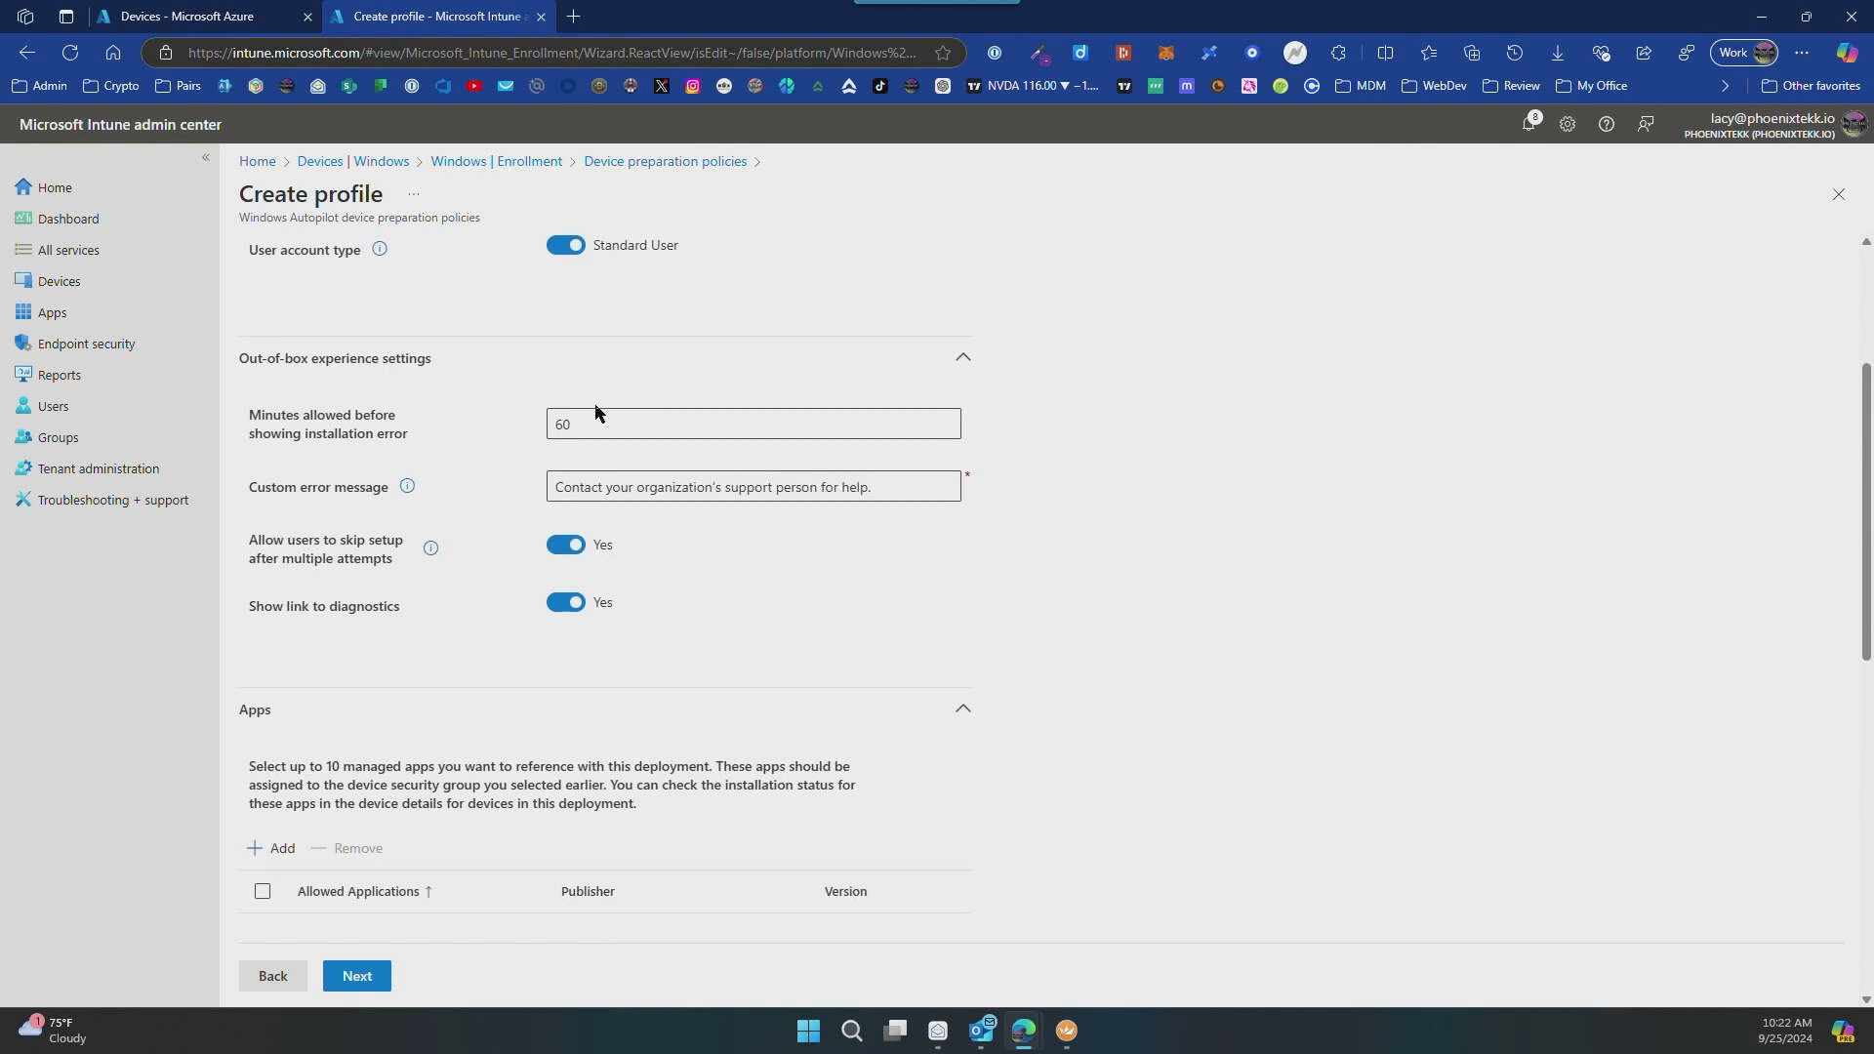
pyautogui.click(649, 428)
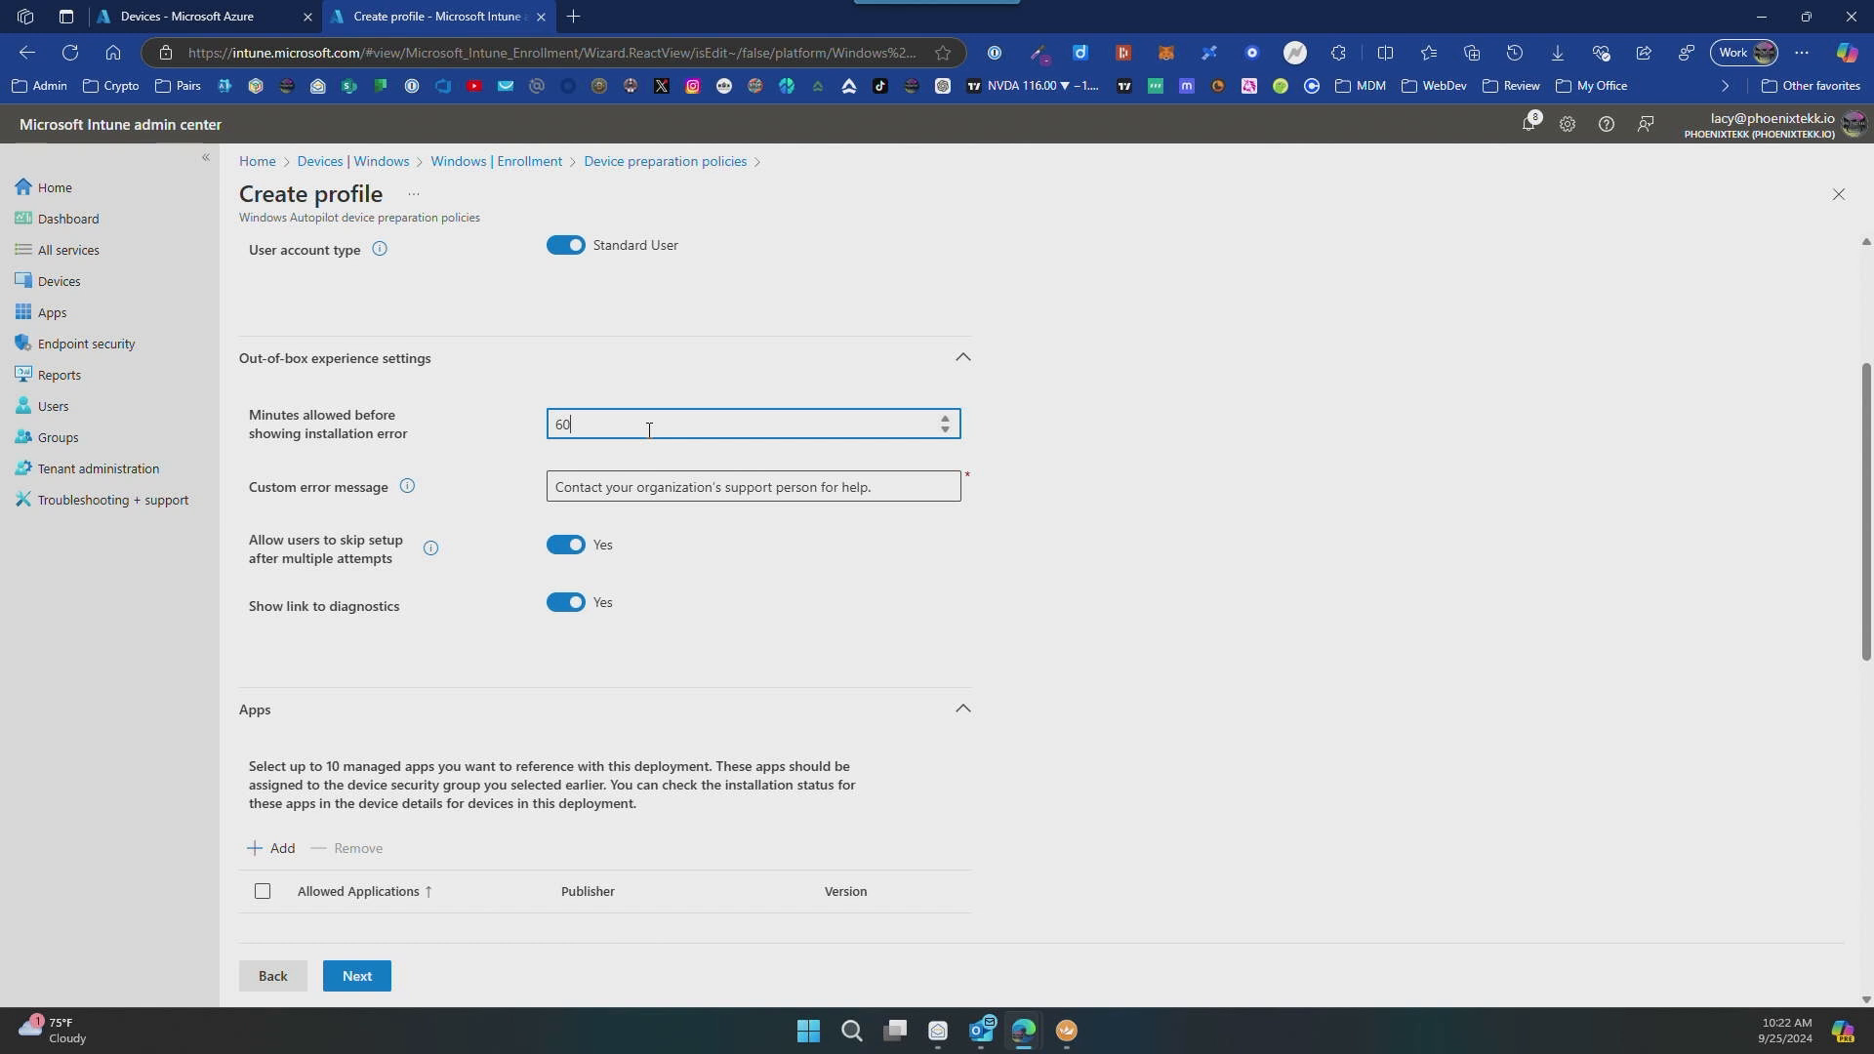
pyautogui.doubleClick(674, 488)
pyautogui.press('Home')
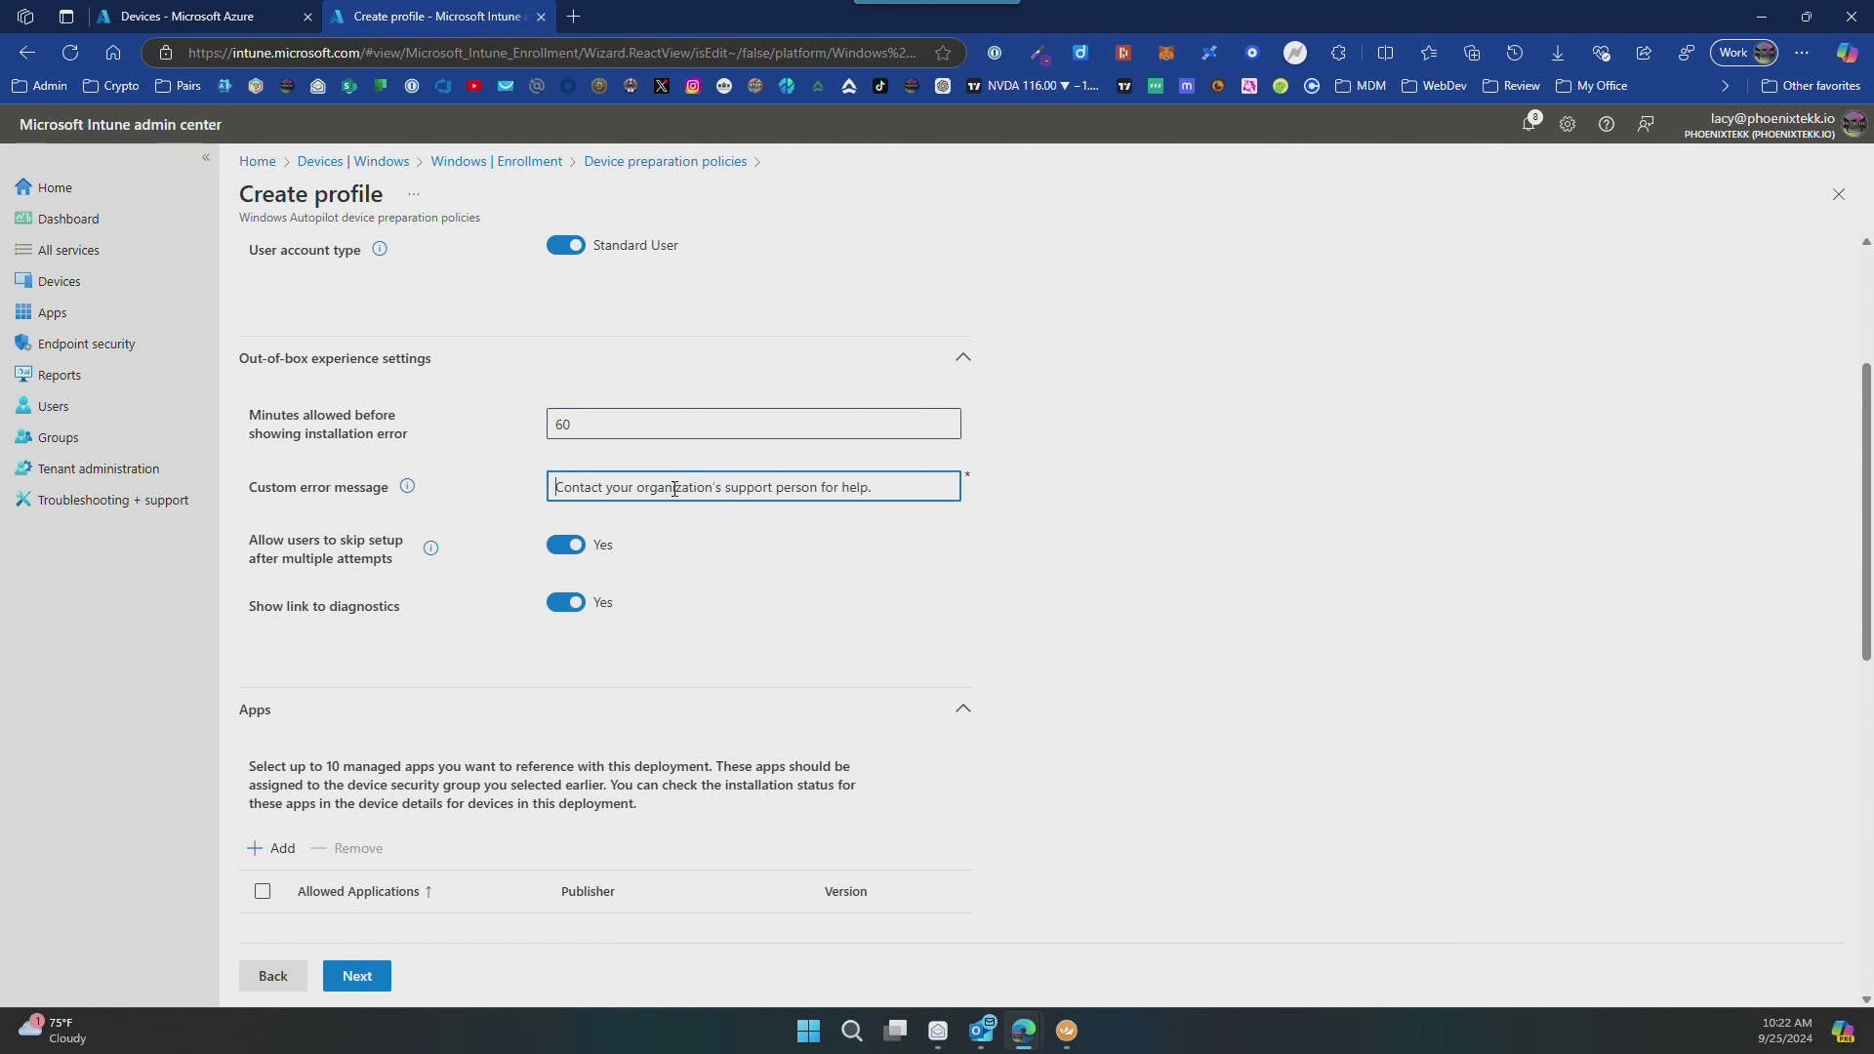
pyautogui.hotkey('ctrl', 'Right')
pyautogui.write('Intune Expert')
pyautogui.hotkey('ctrl', 'shift', 'Right')
pyautogui.press('Delete')
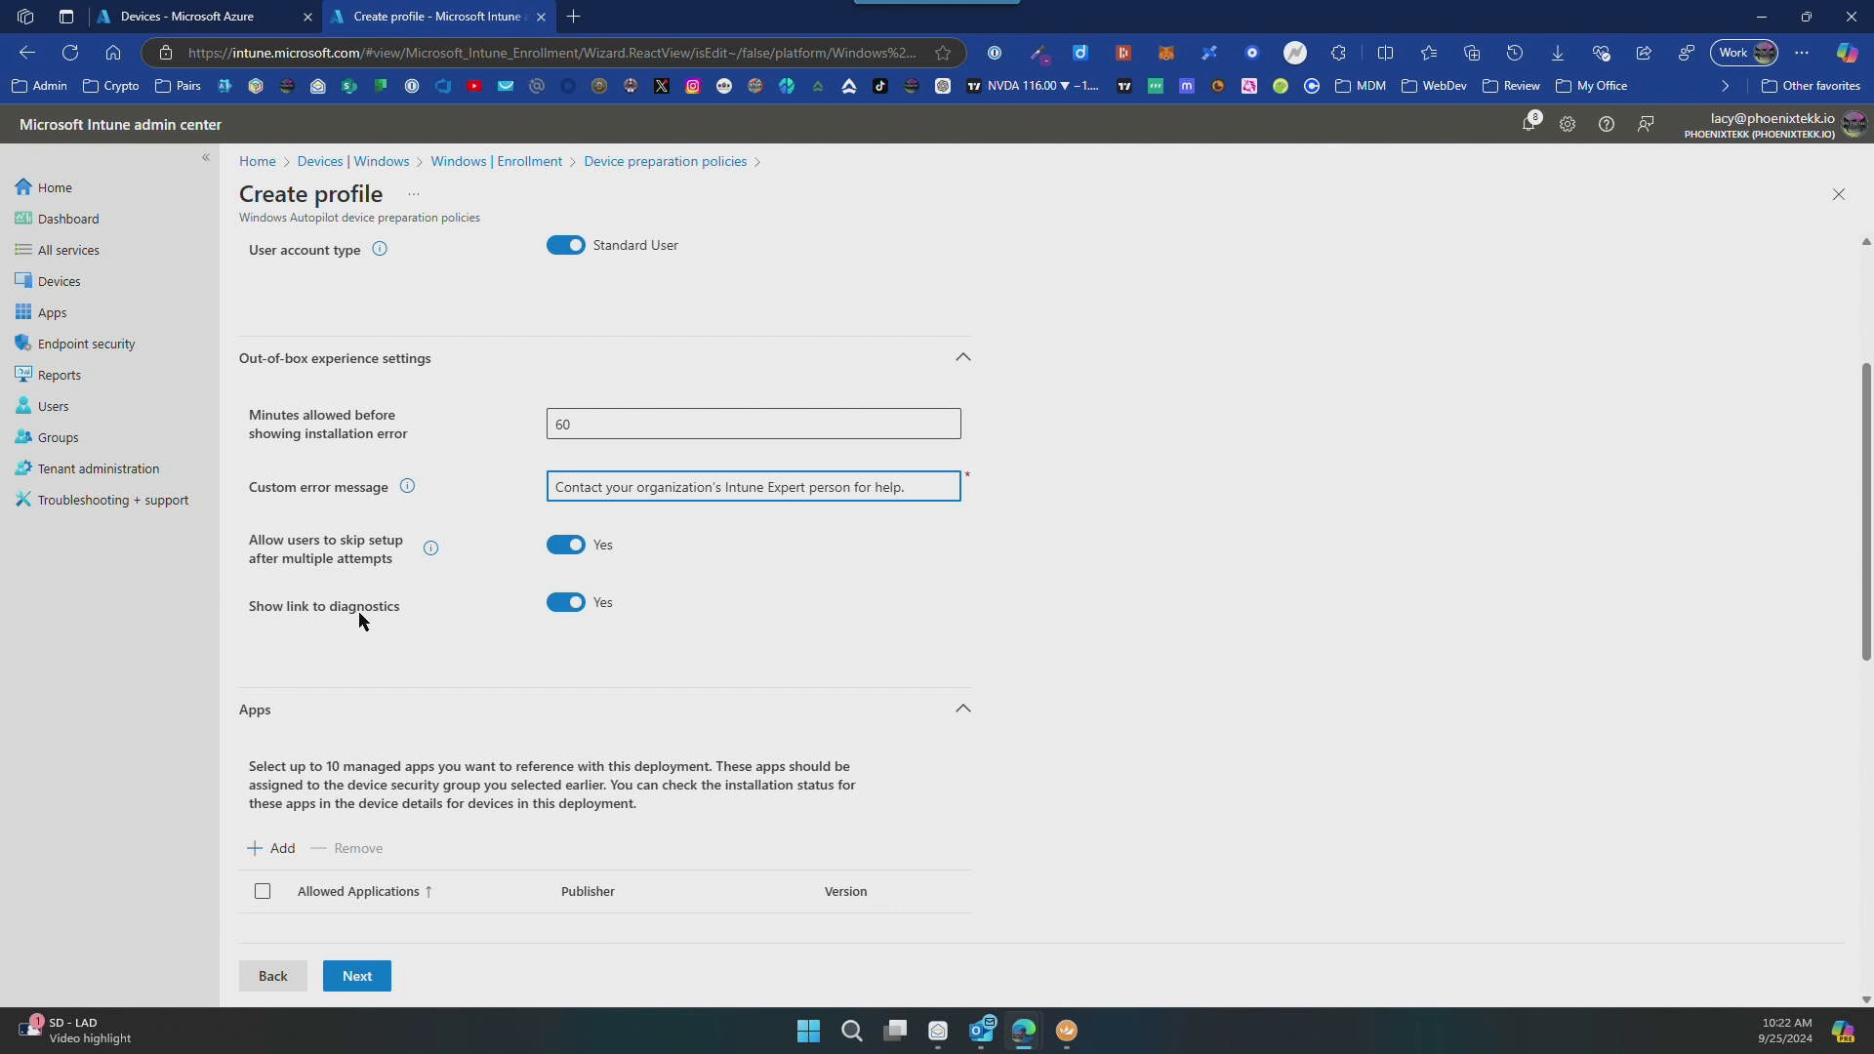
# Step: Search the managed apps for "company" and add Company Portal (Latest) to the policy's app selection
pyautogui.scroll(-8, 359, 611)
pyautogui.scroll(3, 360, 611)
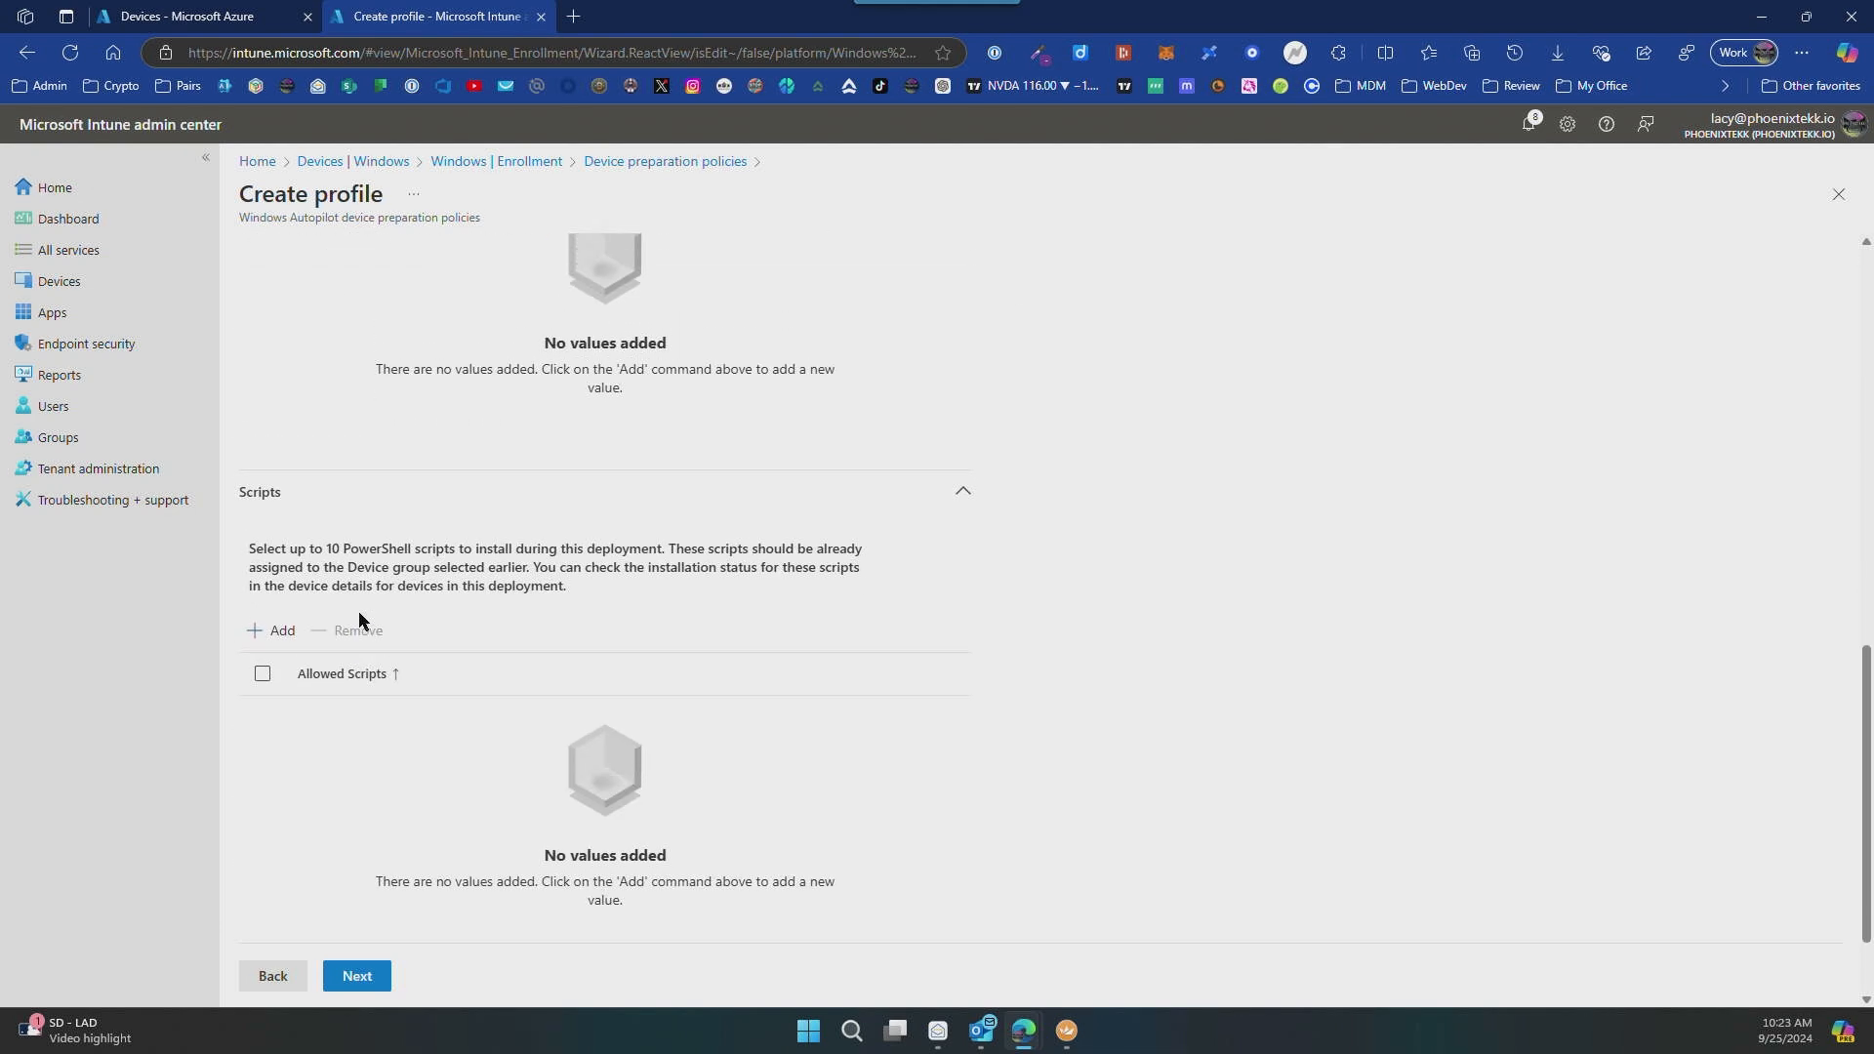
pyautogui.scroll(2, 358, 613)
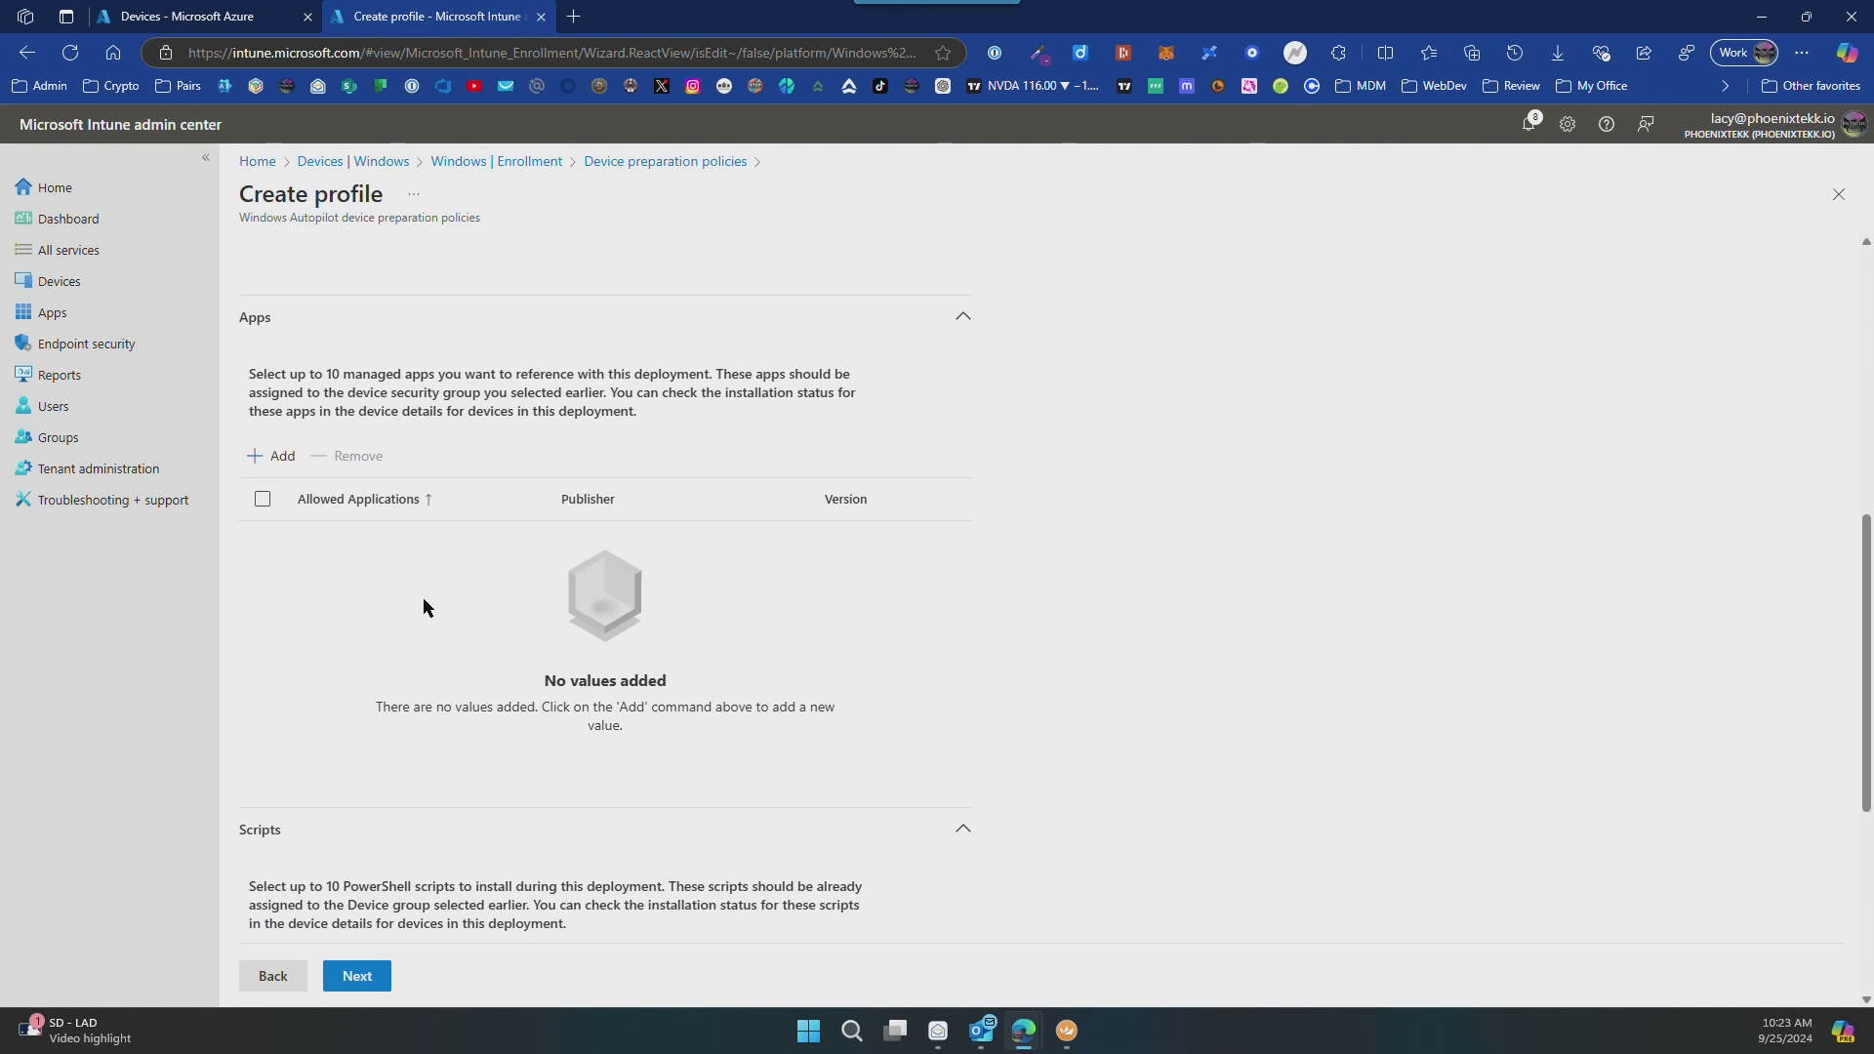
pyautogui.scroll(-1, 424, 600)
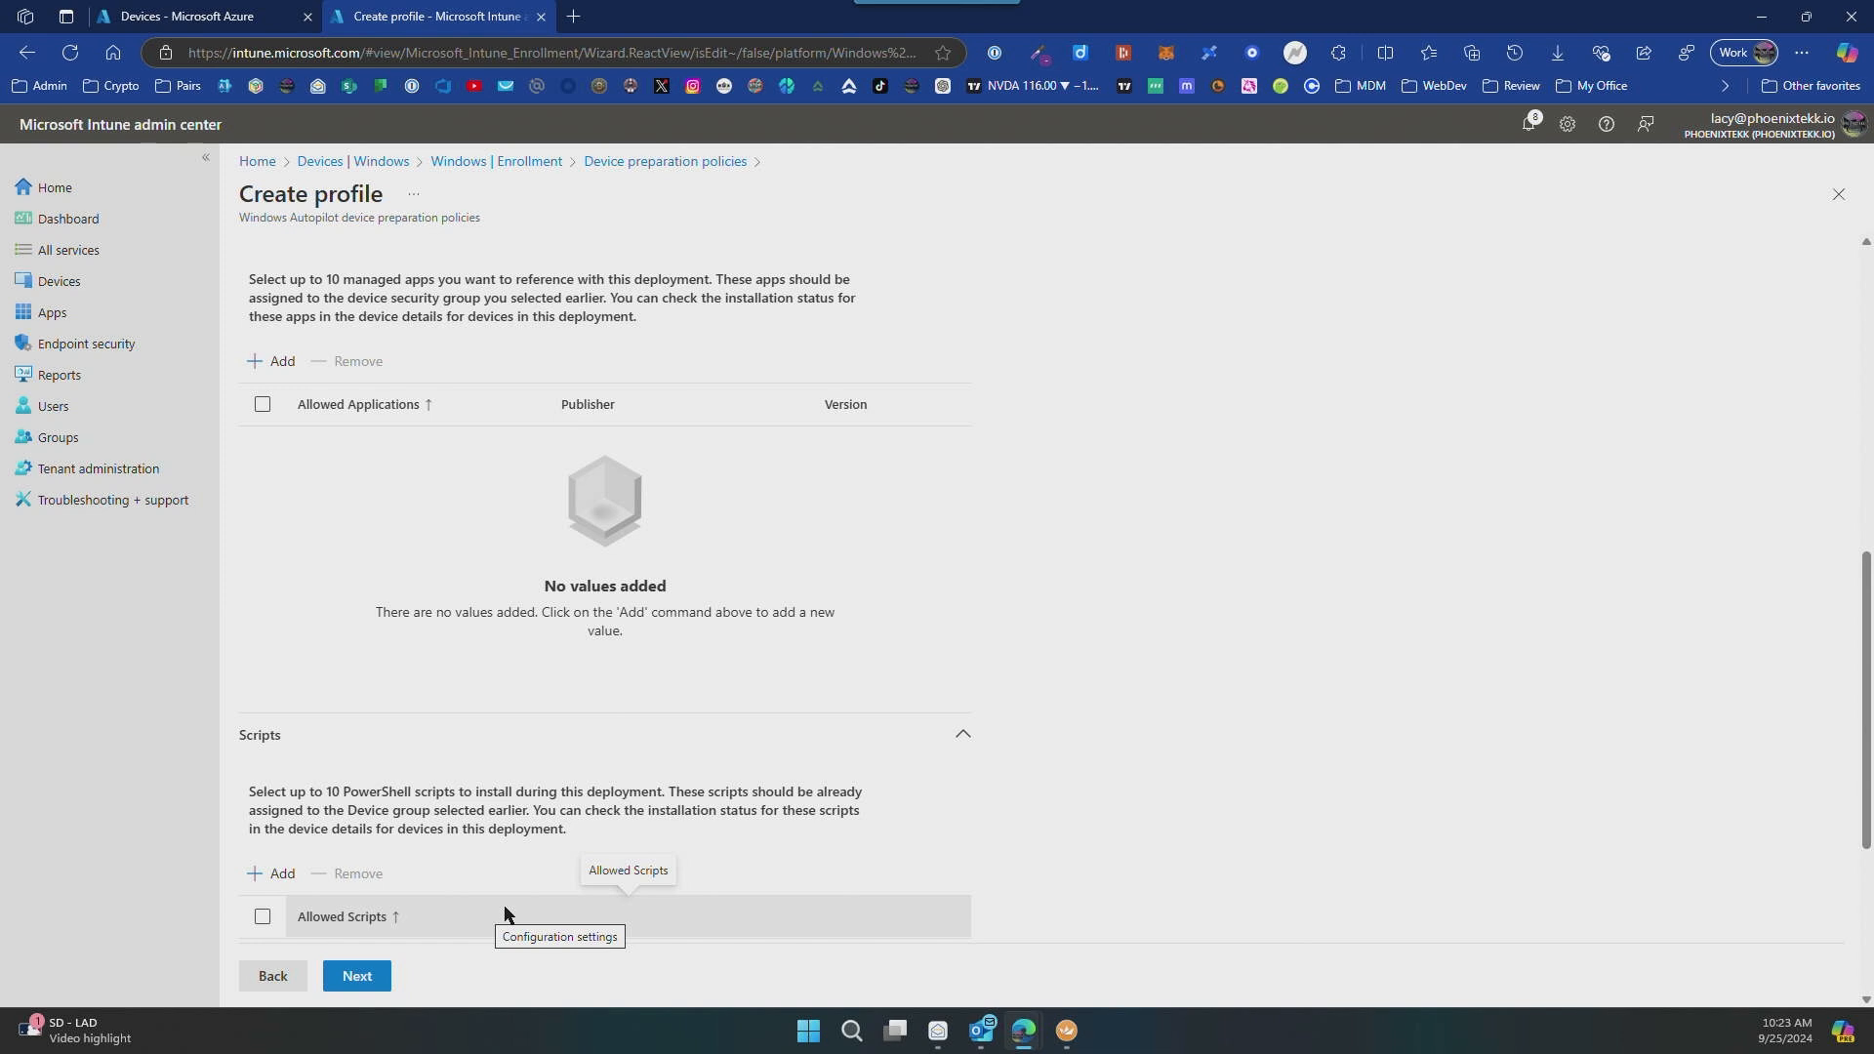
pyautogui.click(276, 362)
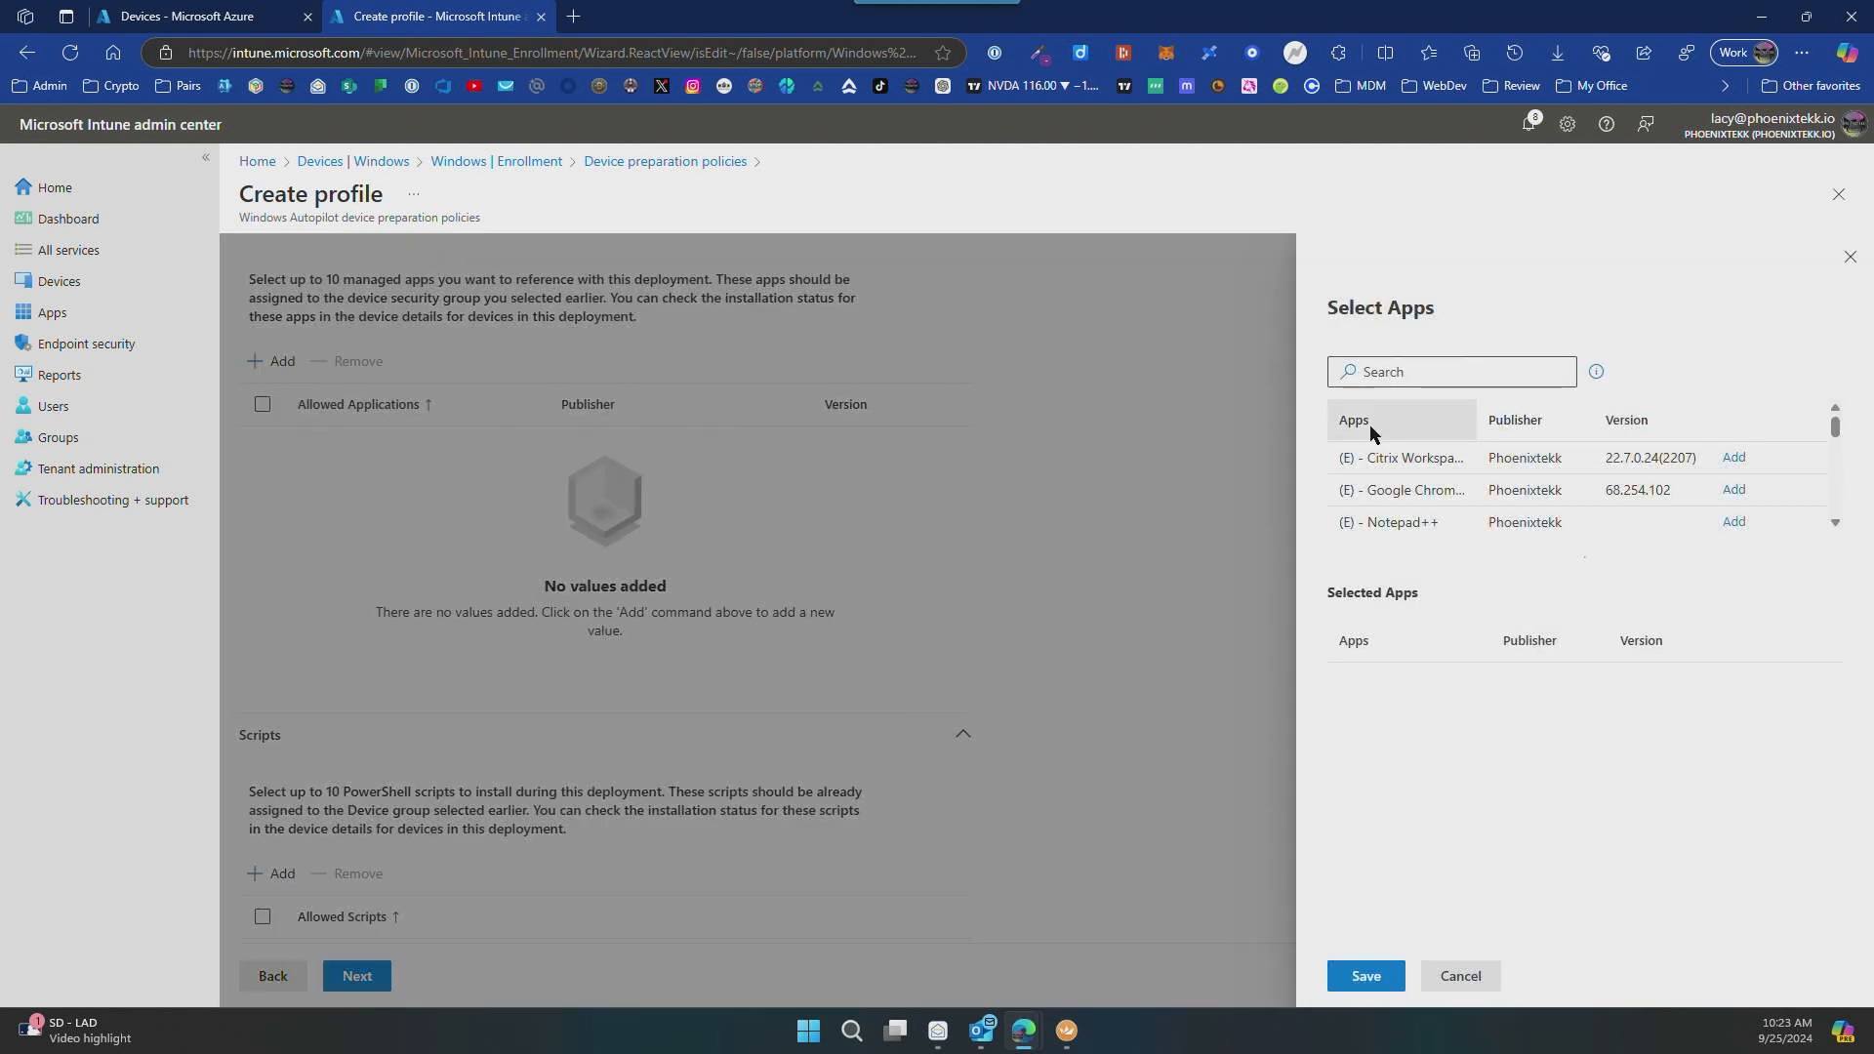
pyautogui.click(1451, 380)
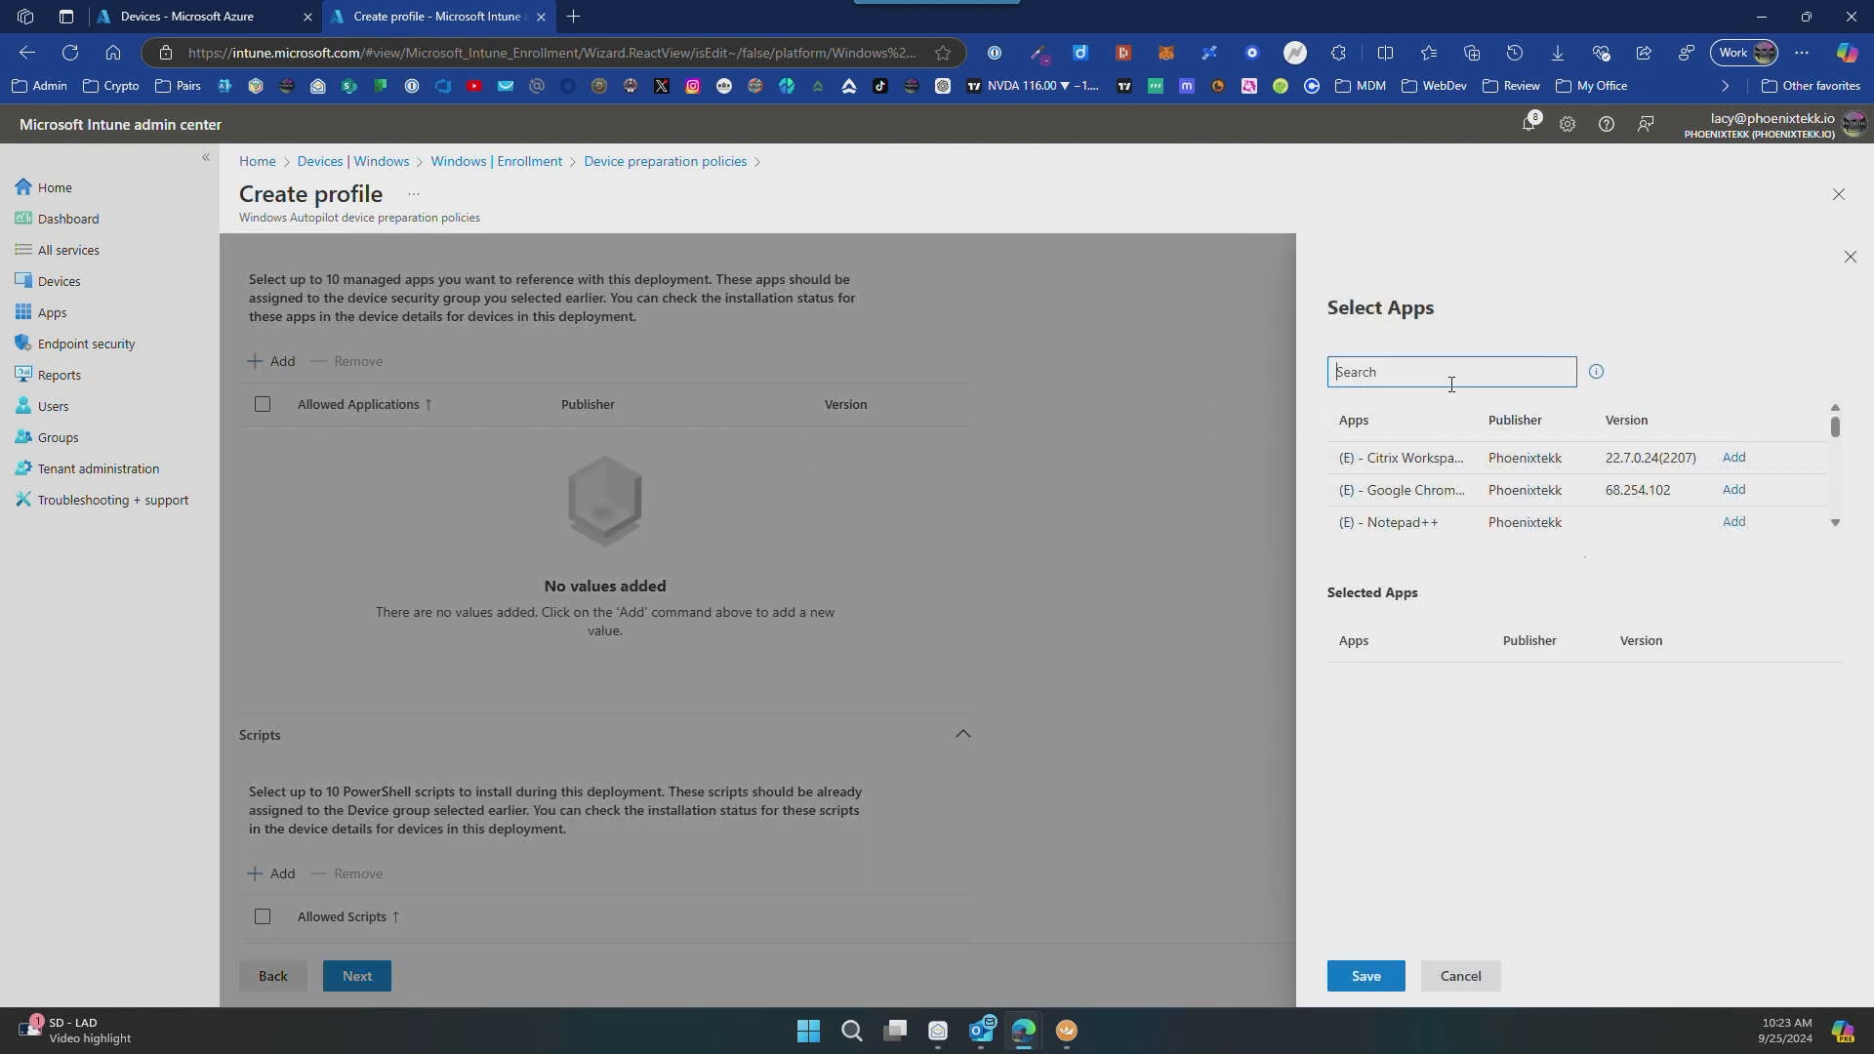
pyautogui.write('company')
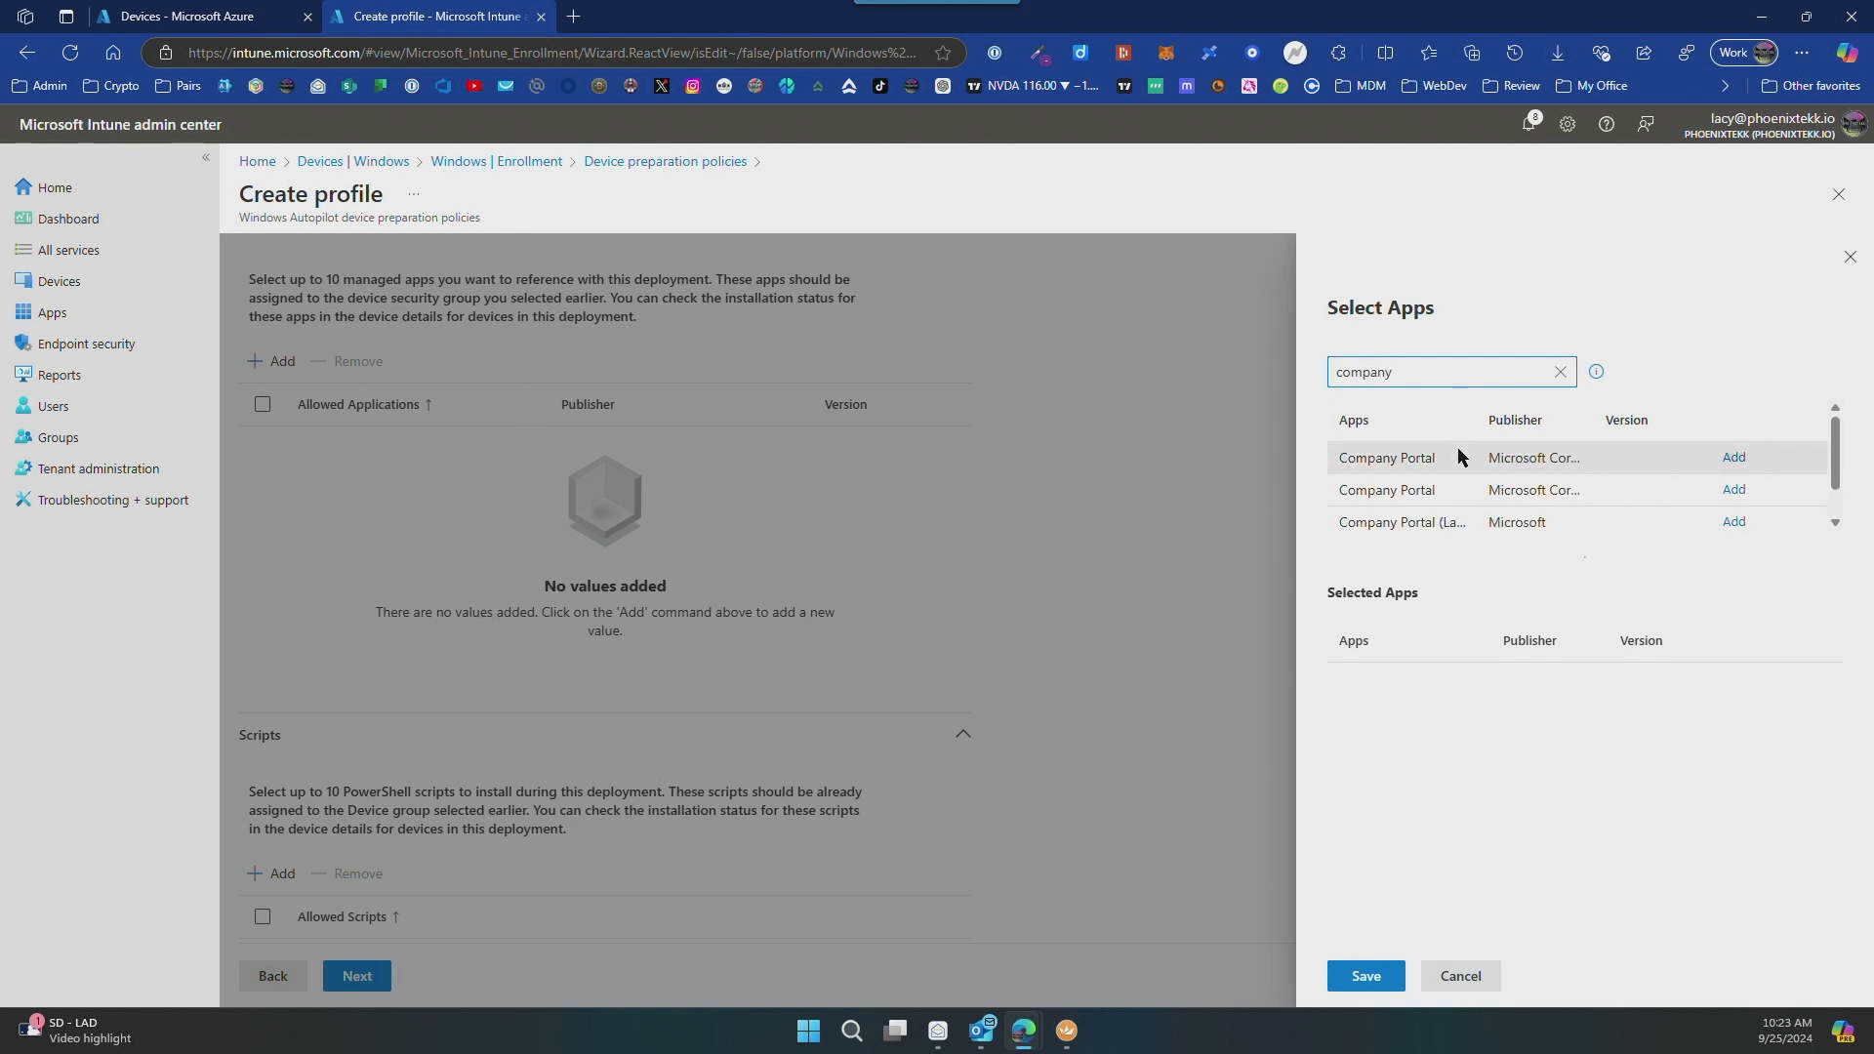
pyautogui.click(1734, 514)
# Step: Search the managed apps for "apps", add Microsoft 365 Apps to the selection and save it
pyautogui.doubleClick(1427, 372)
pyautogui.write('apps')
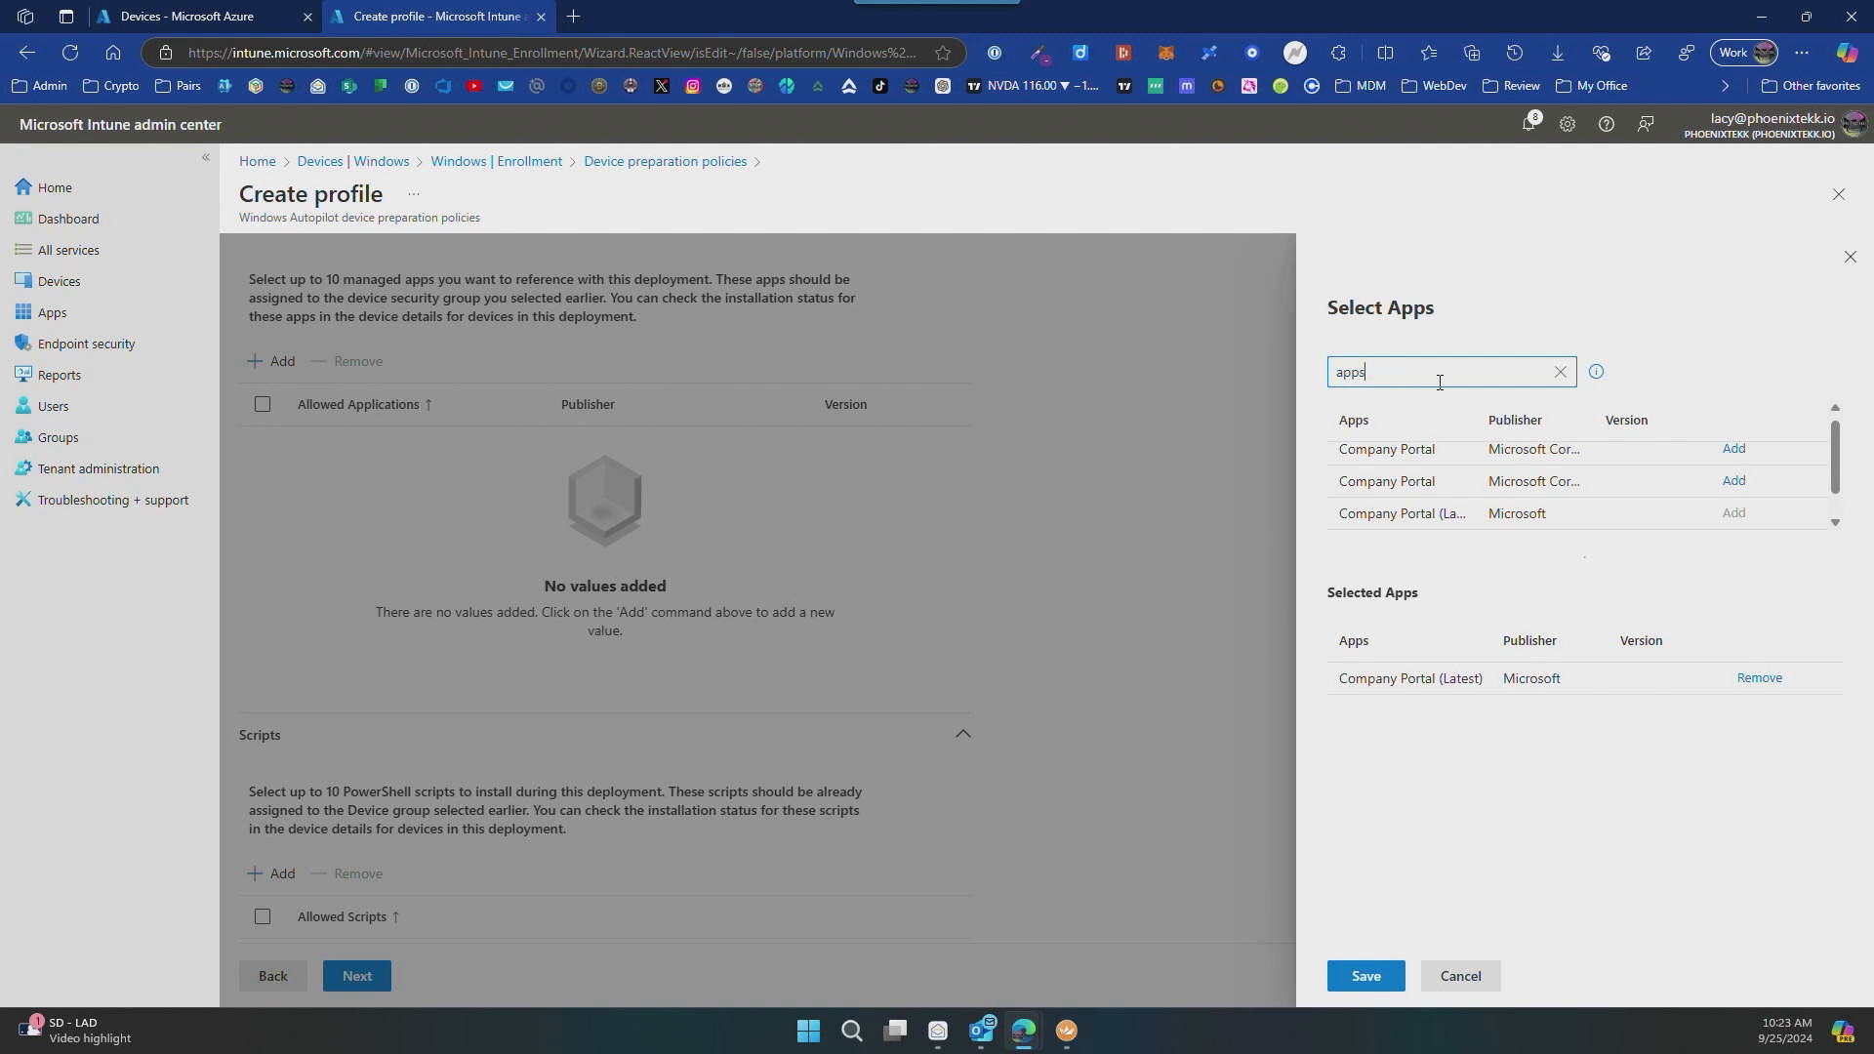
pyautogui.click(1746, 458)
pyautogui.click(1367, 980)
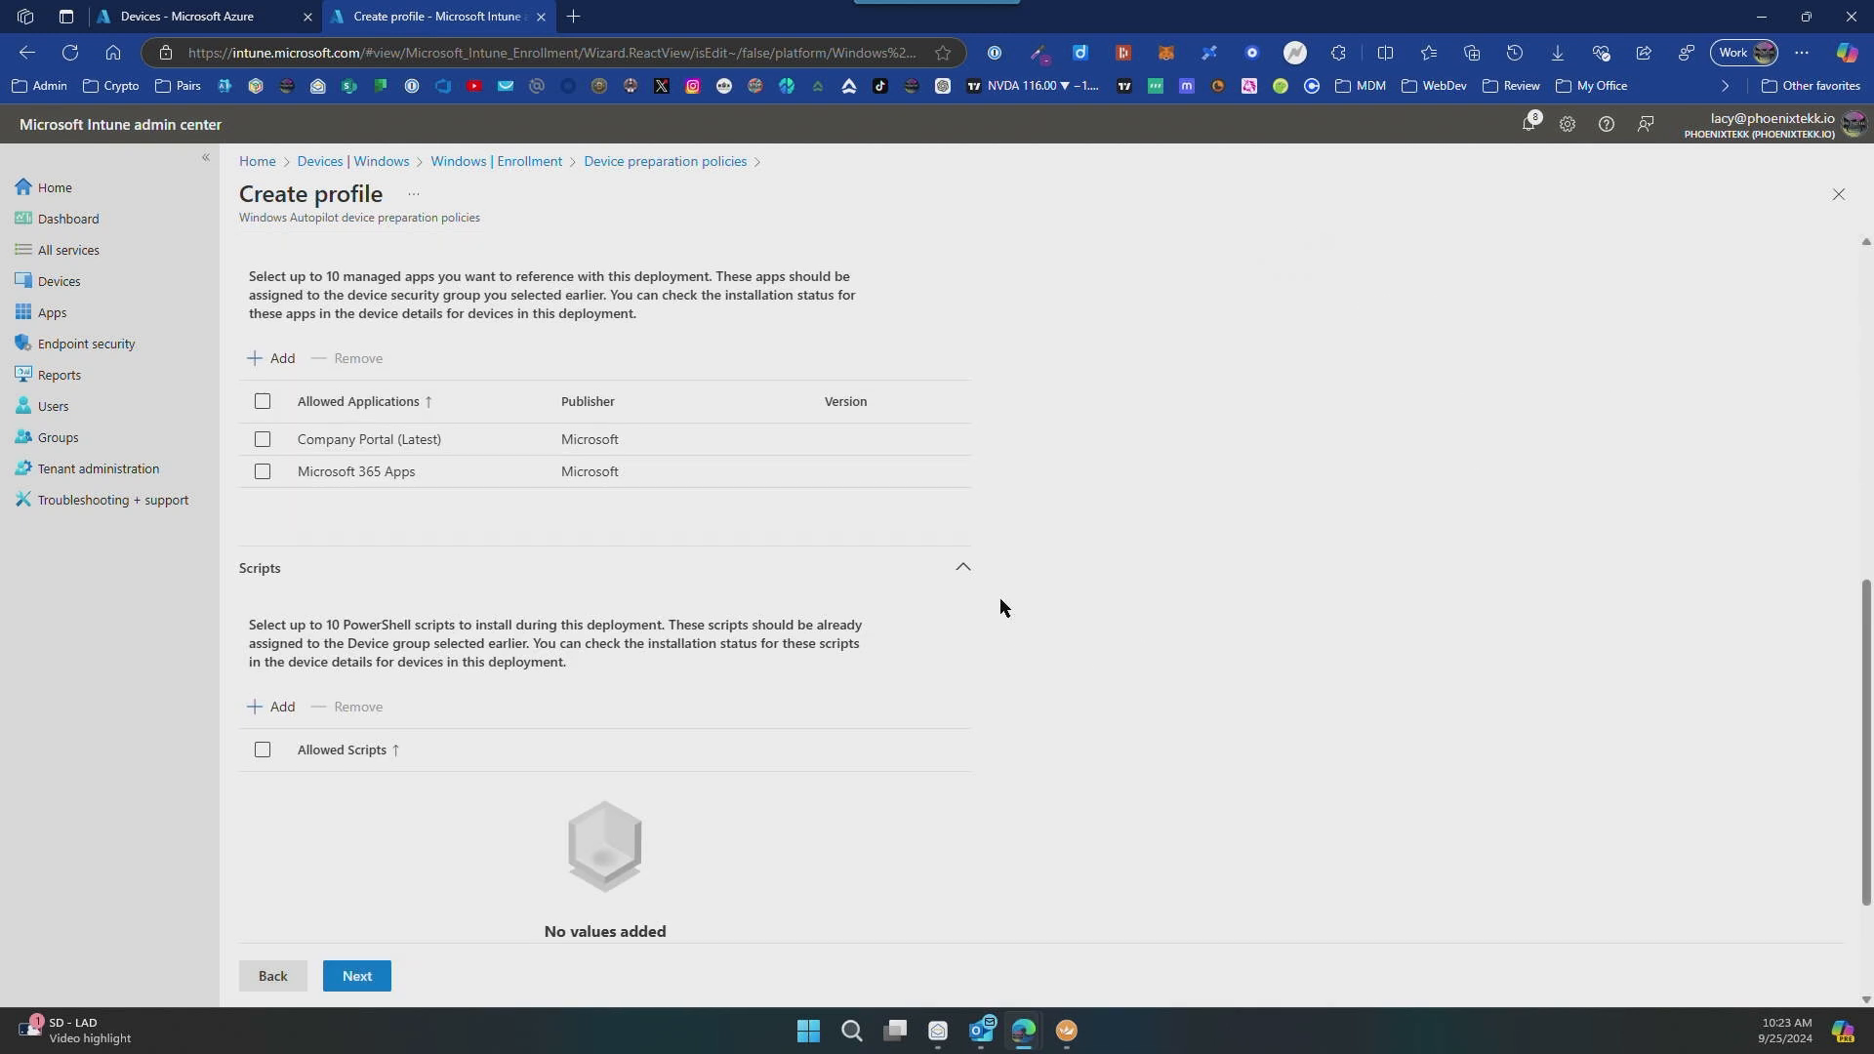
# Step: Continue to the assignments without adding scripts, include the Intune-DevicePrep-Users group, and proceed to the review
pyautogui.scroll(-2, 1000, 607)
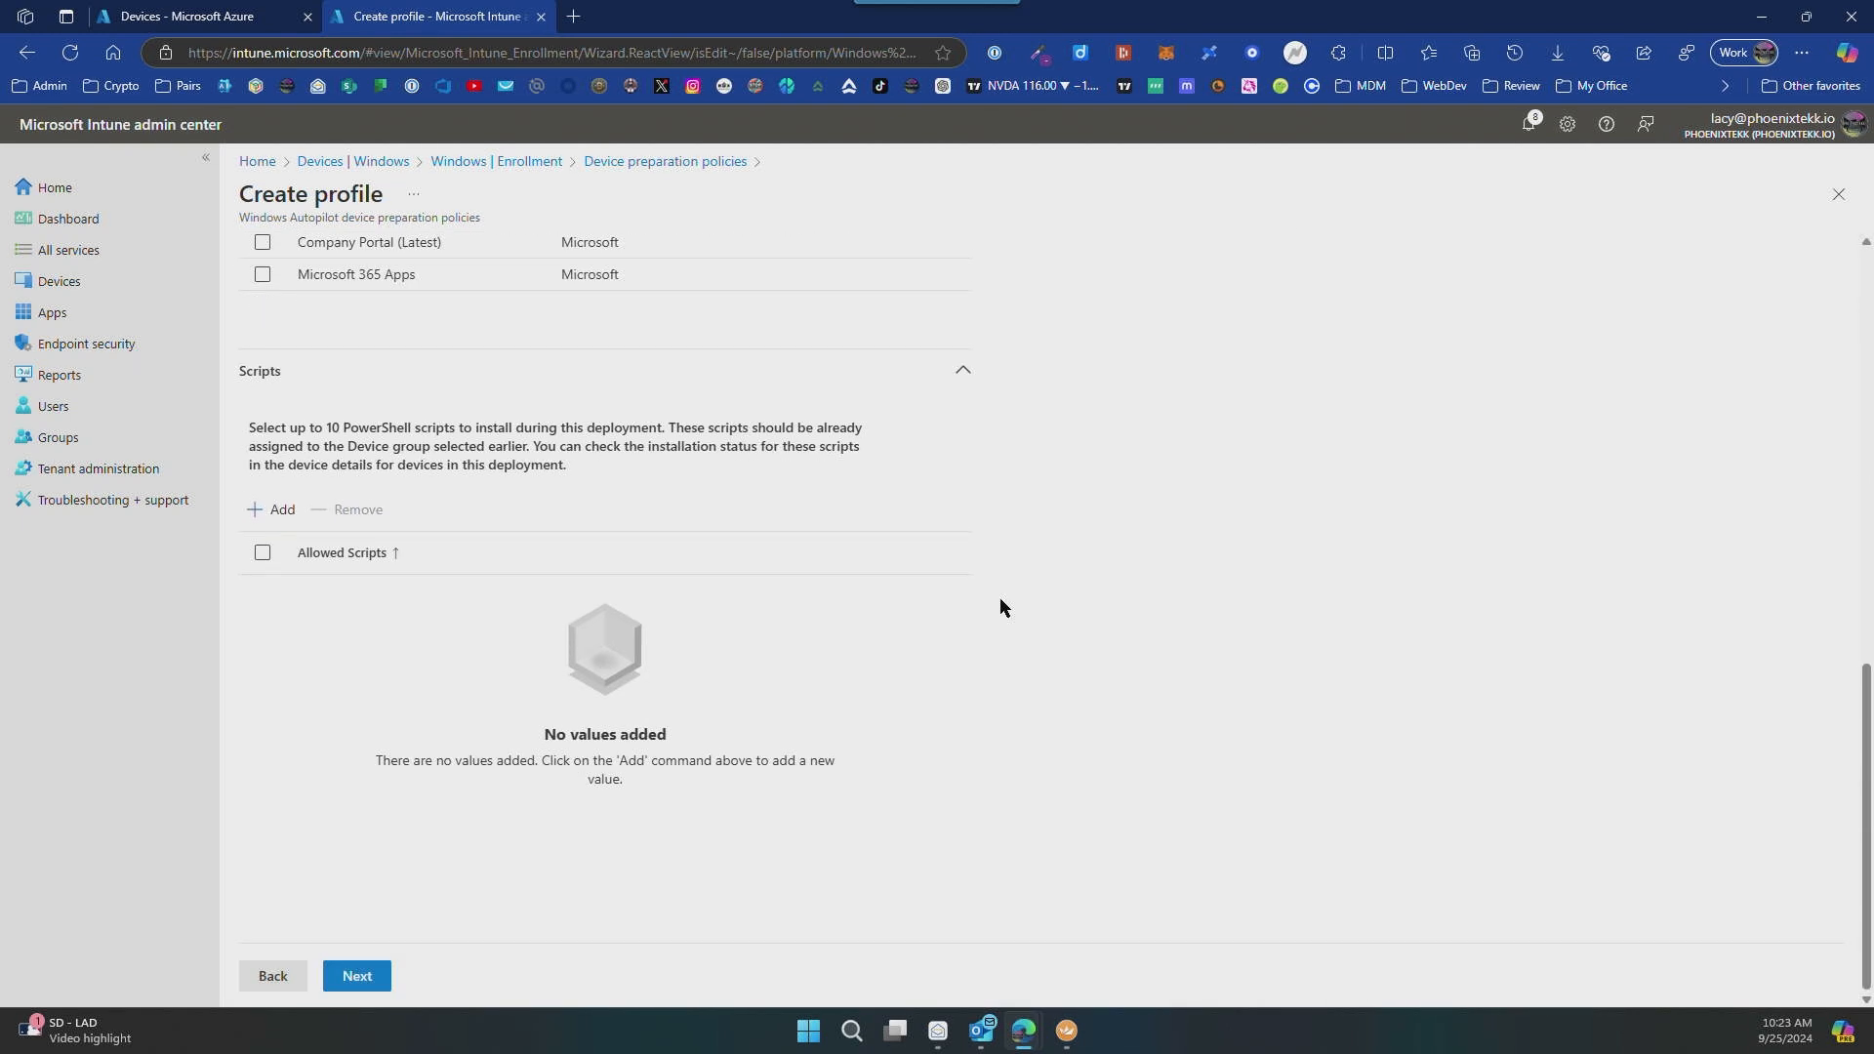
pyautogui.click(359, 977)
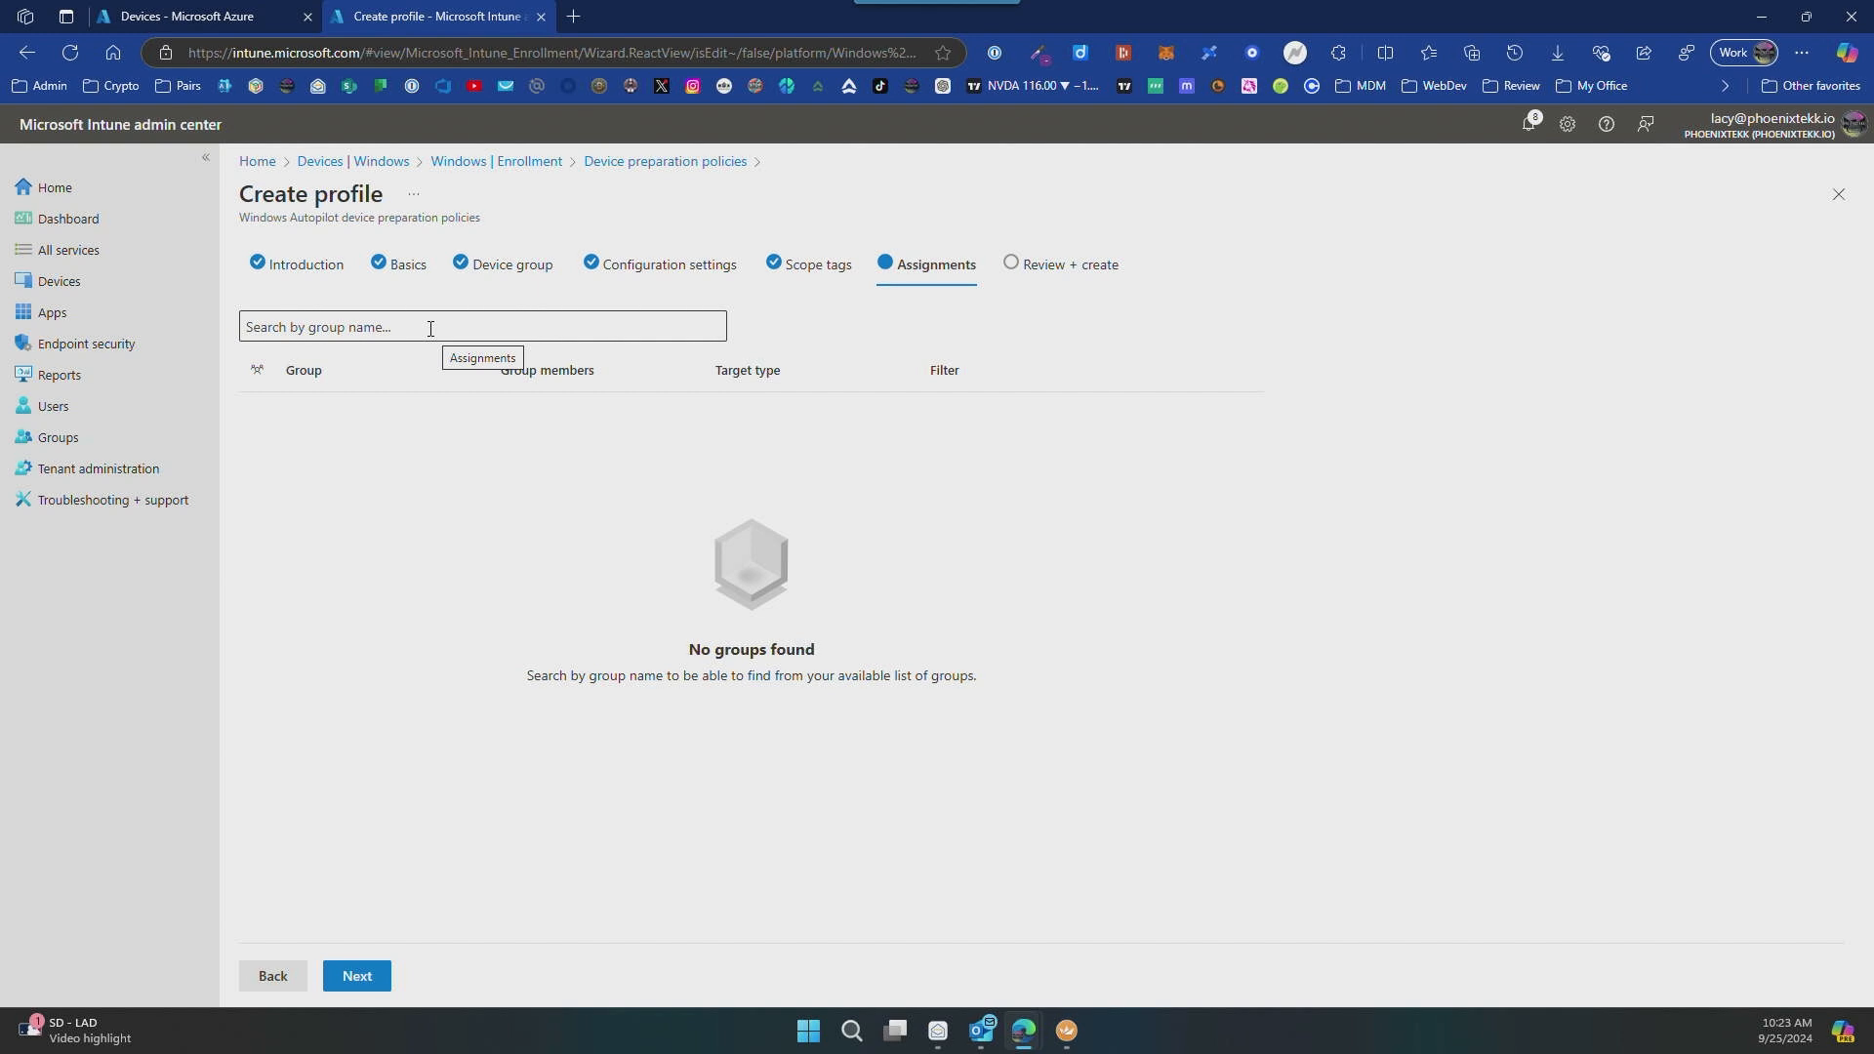
pyautogui.click(430, 329)
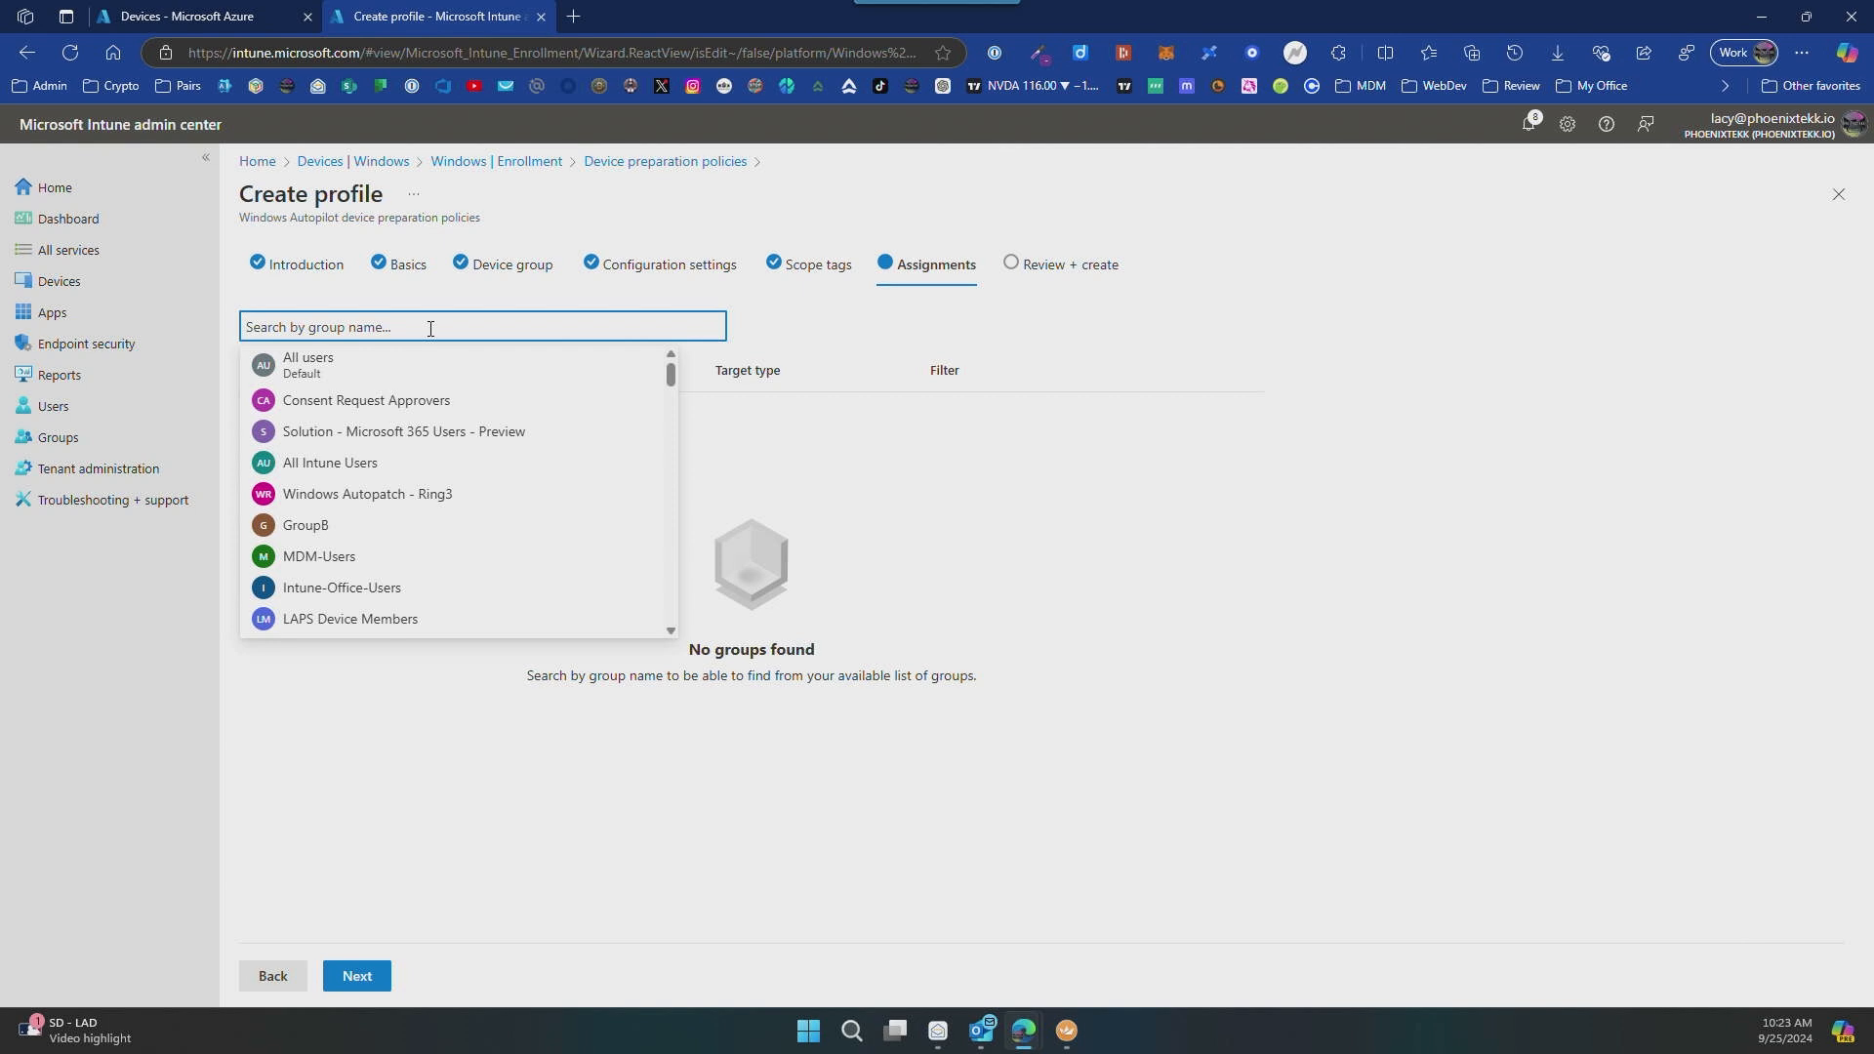
pyautogui.write('intune-')
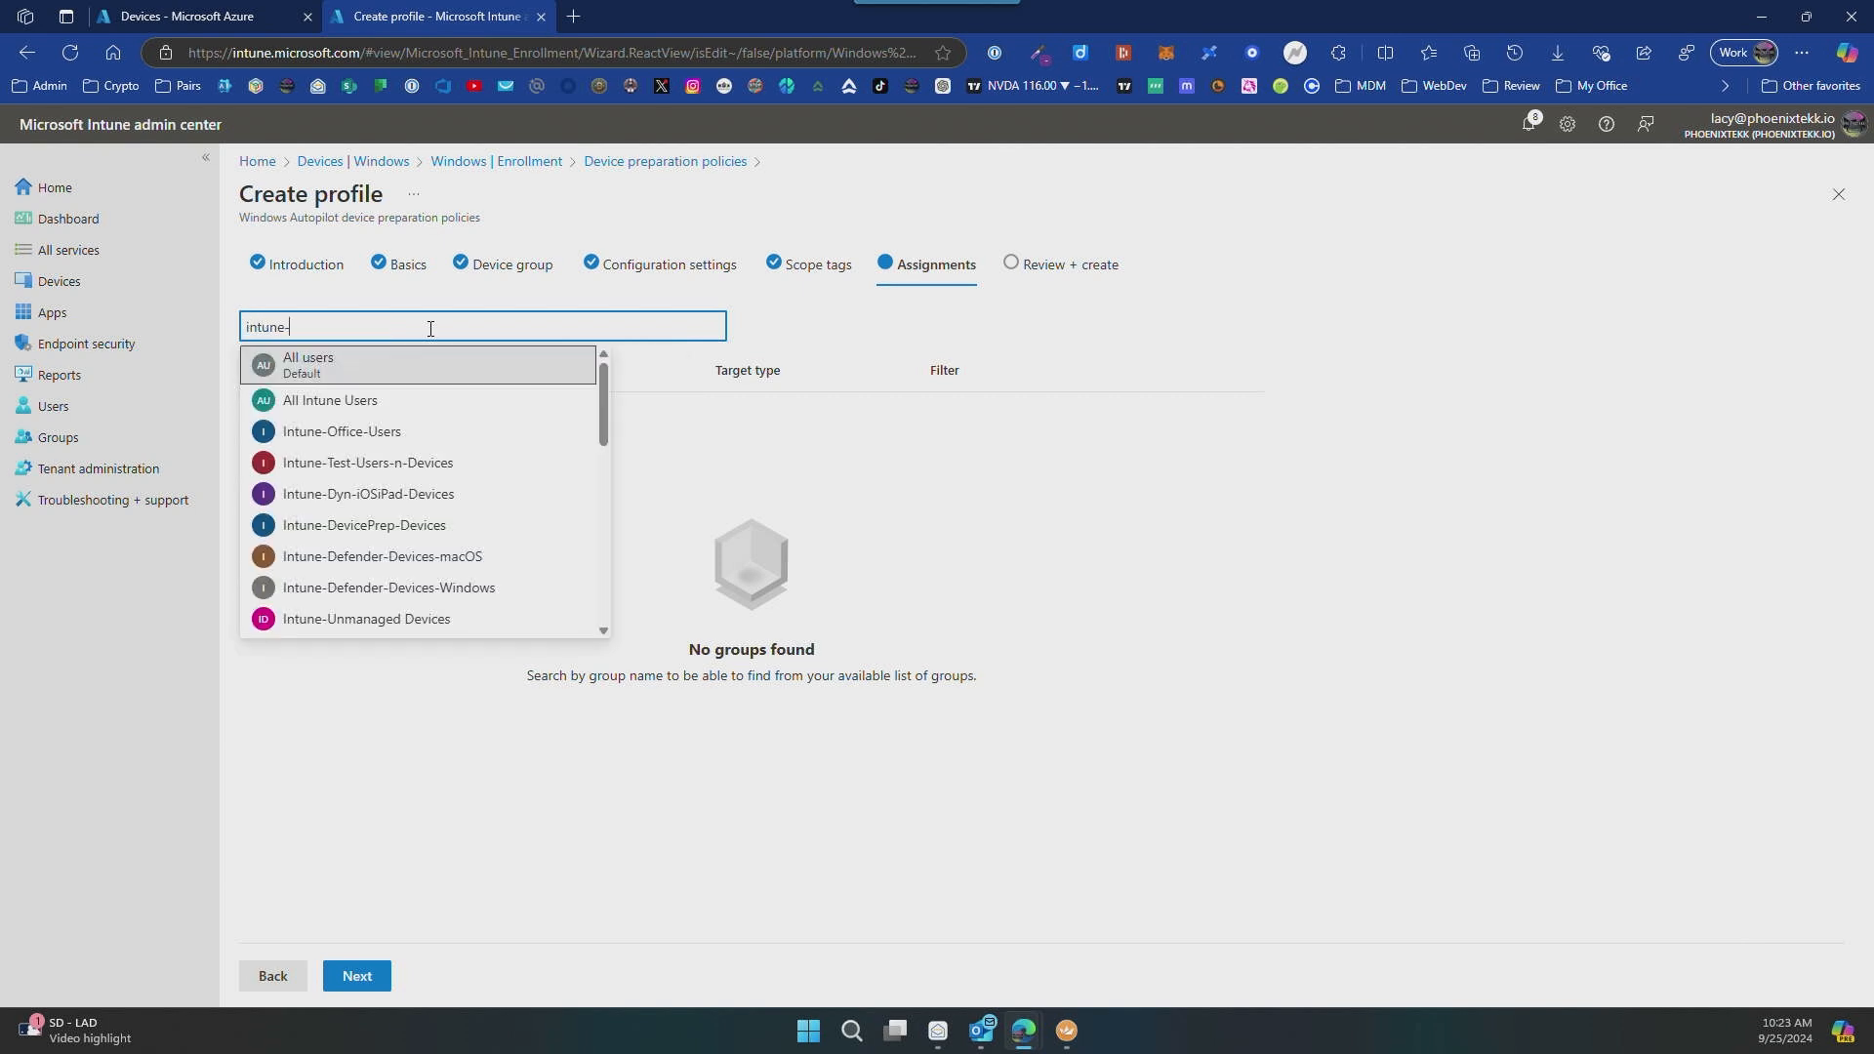
pyautogui.write('devicep')
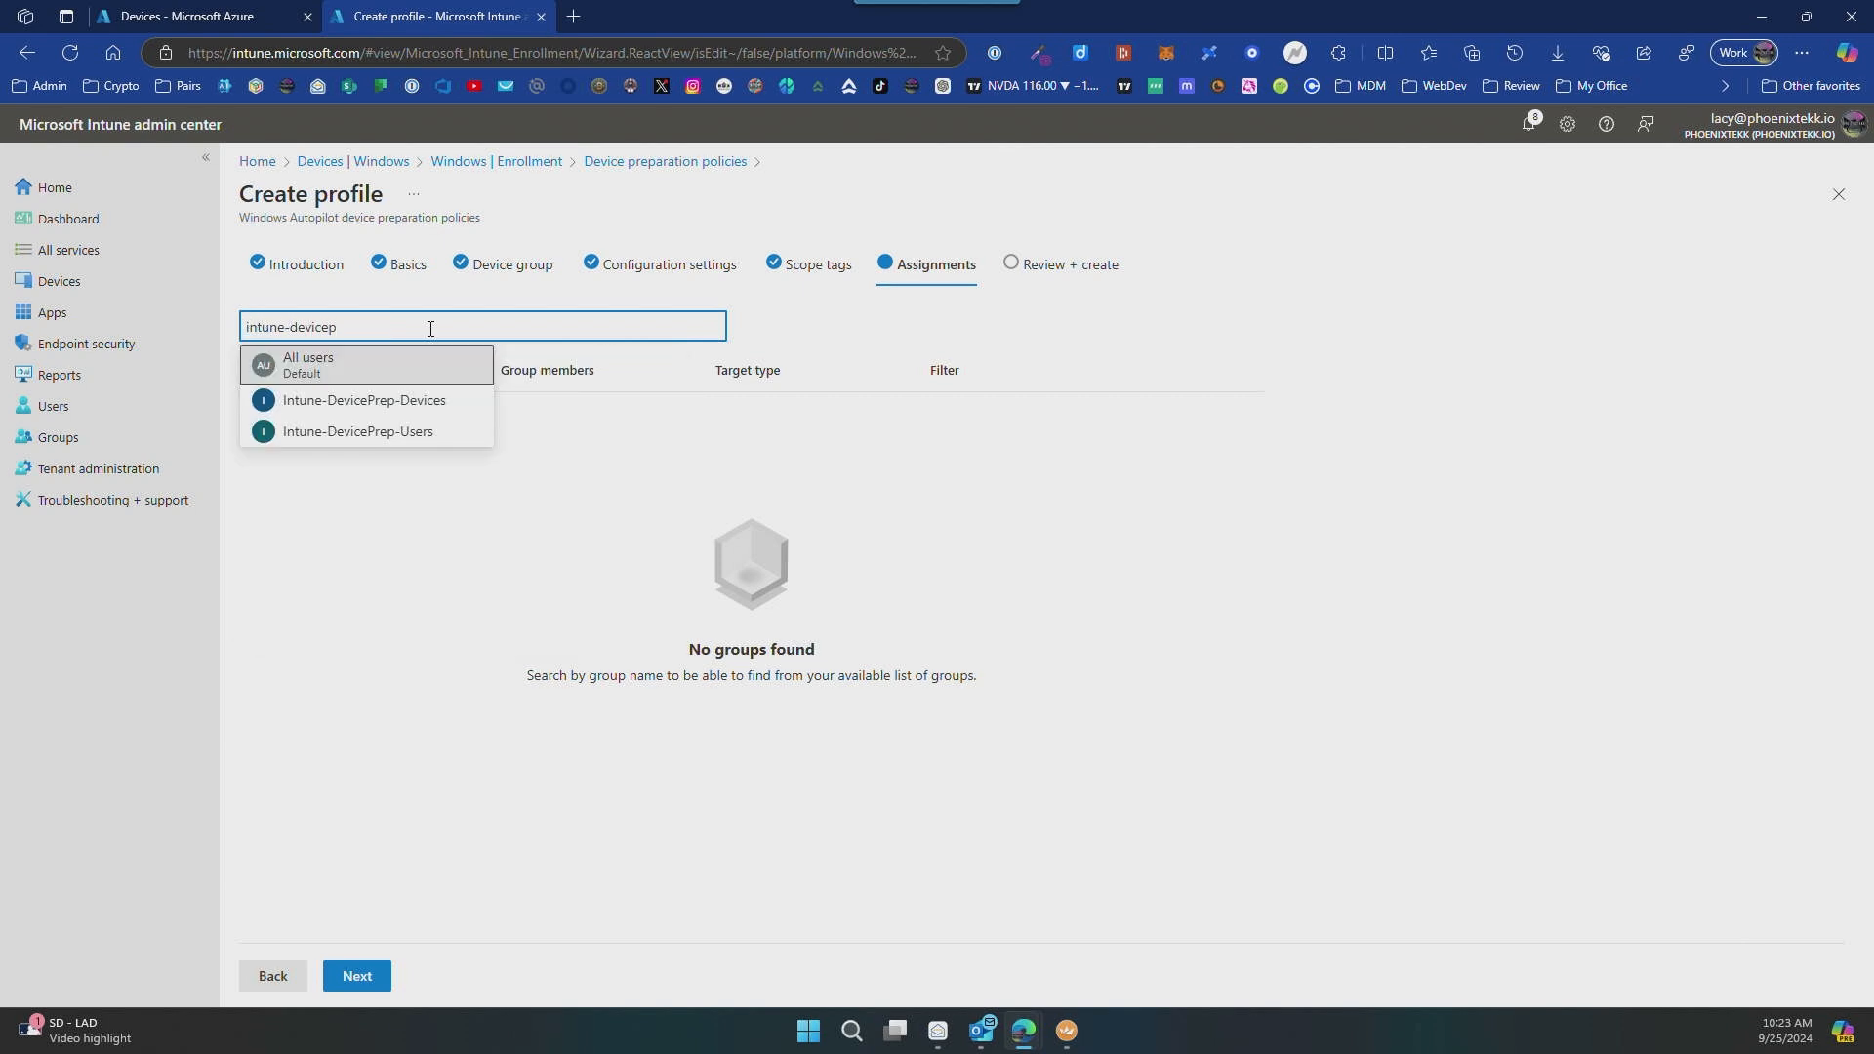
pyautogui.click(456, 429)
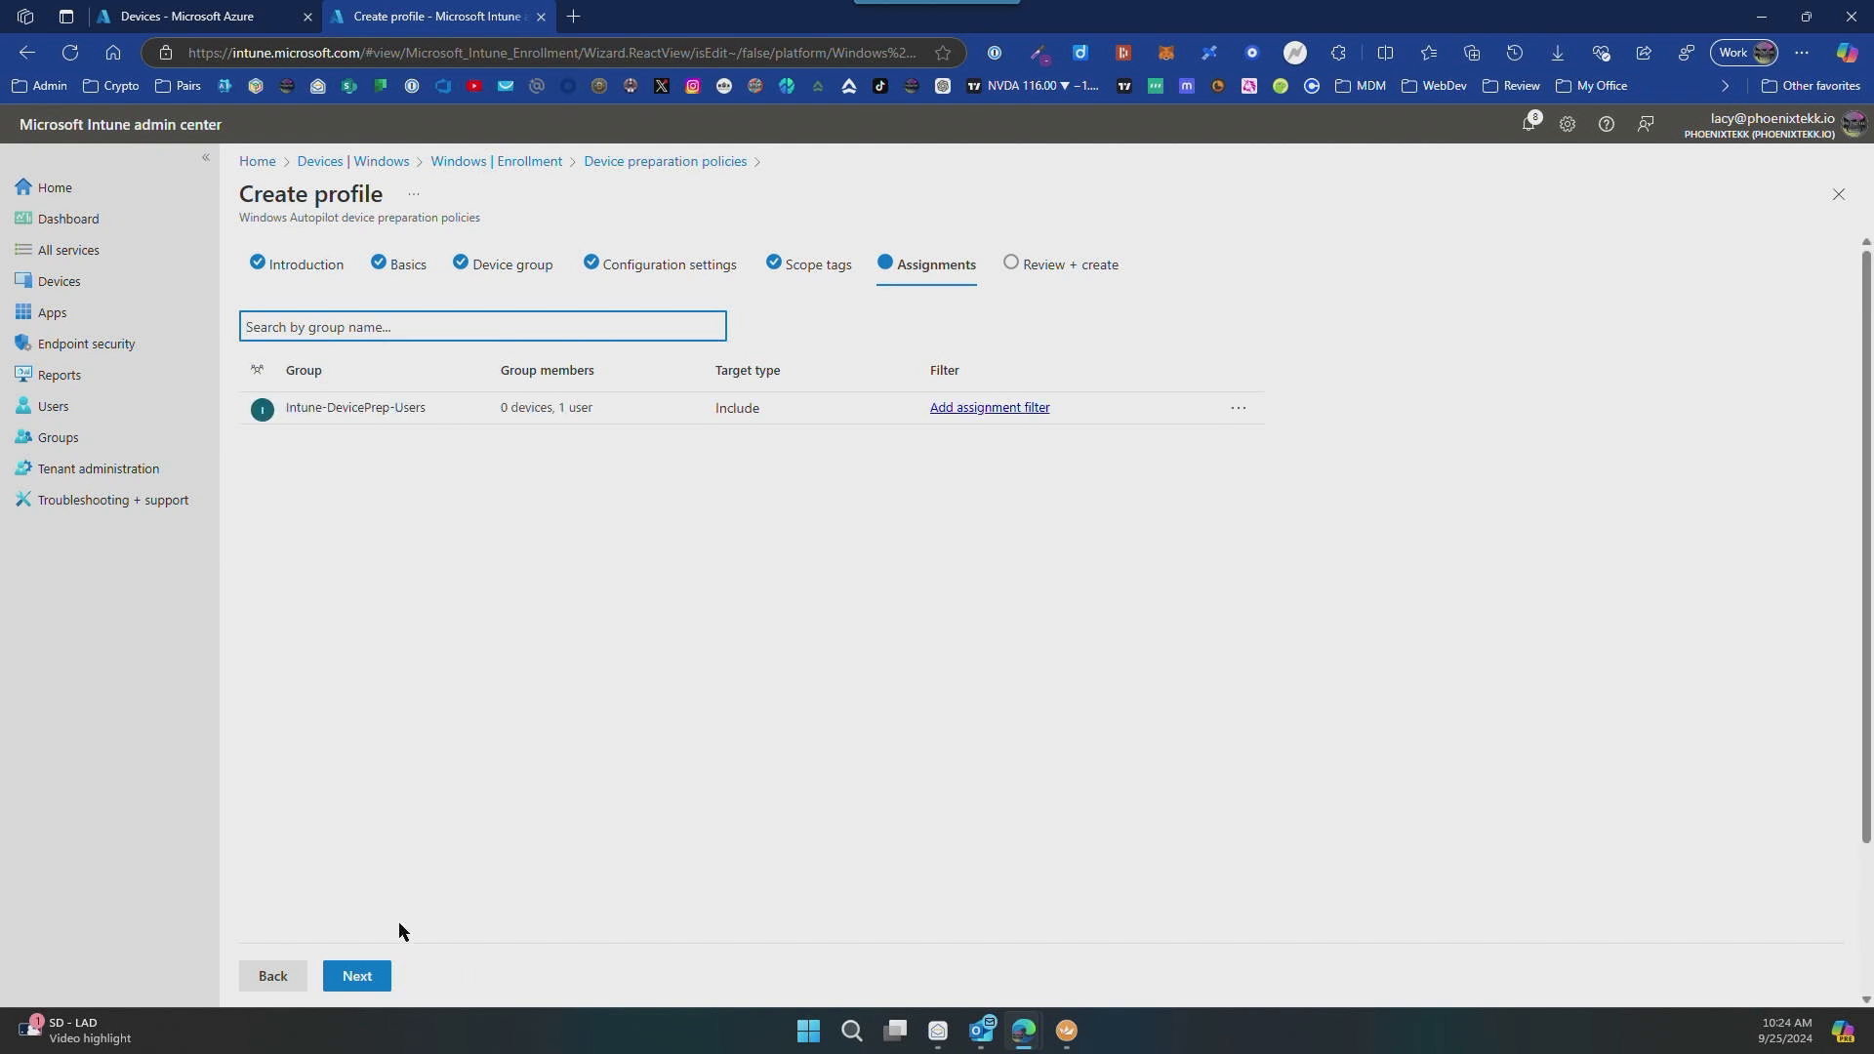
pyautogui.click(357, 977)
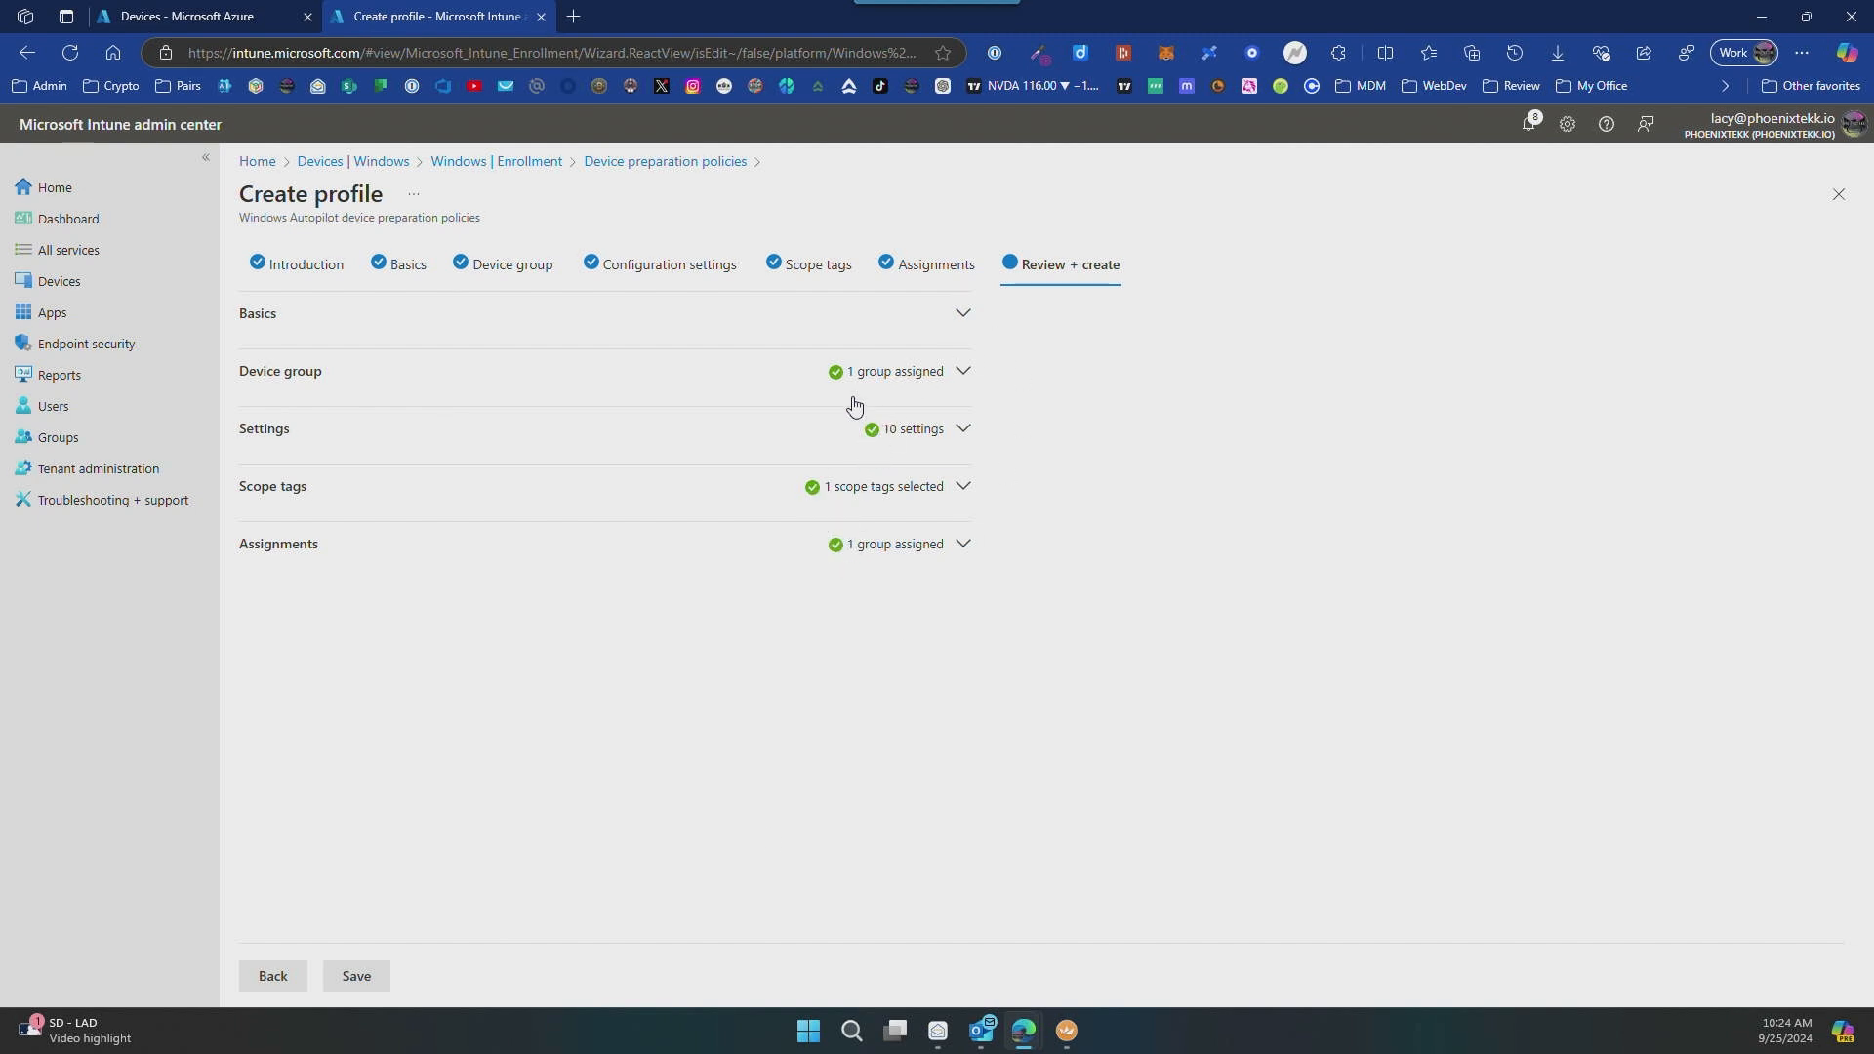
# Step: Review the policy's basics, device group, settings and scope tags, and save the device preparation policy
pyautogui.click(964, 314)
pyautogui.click(967, 323)
pyautogui.click(964, 373)
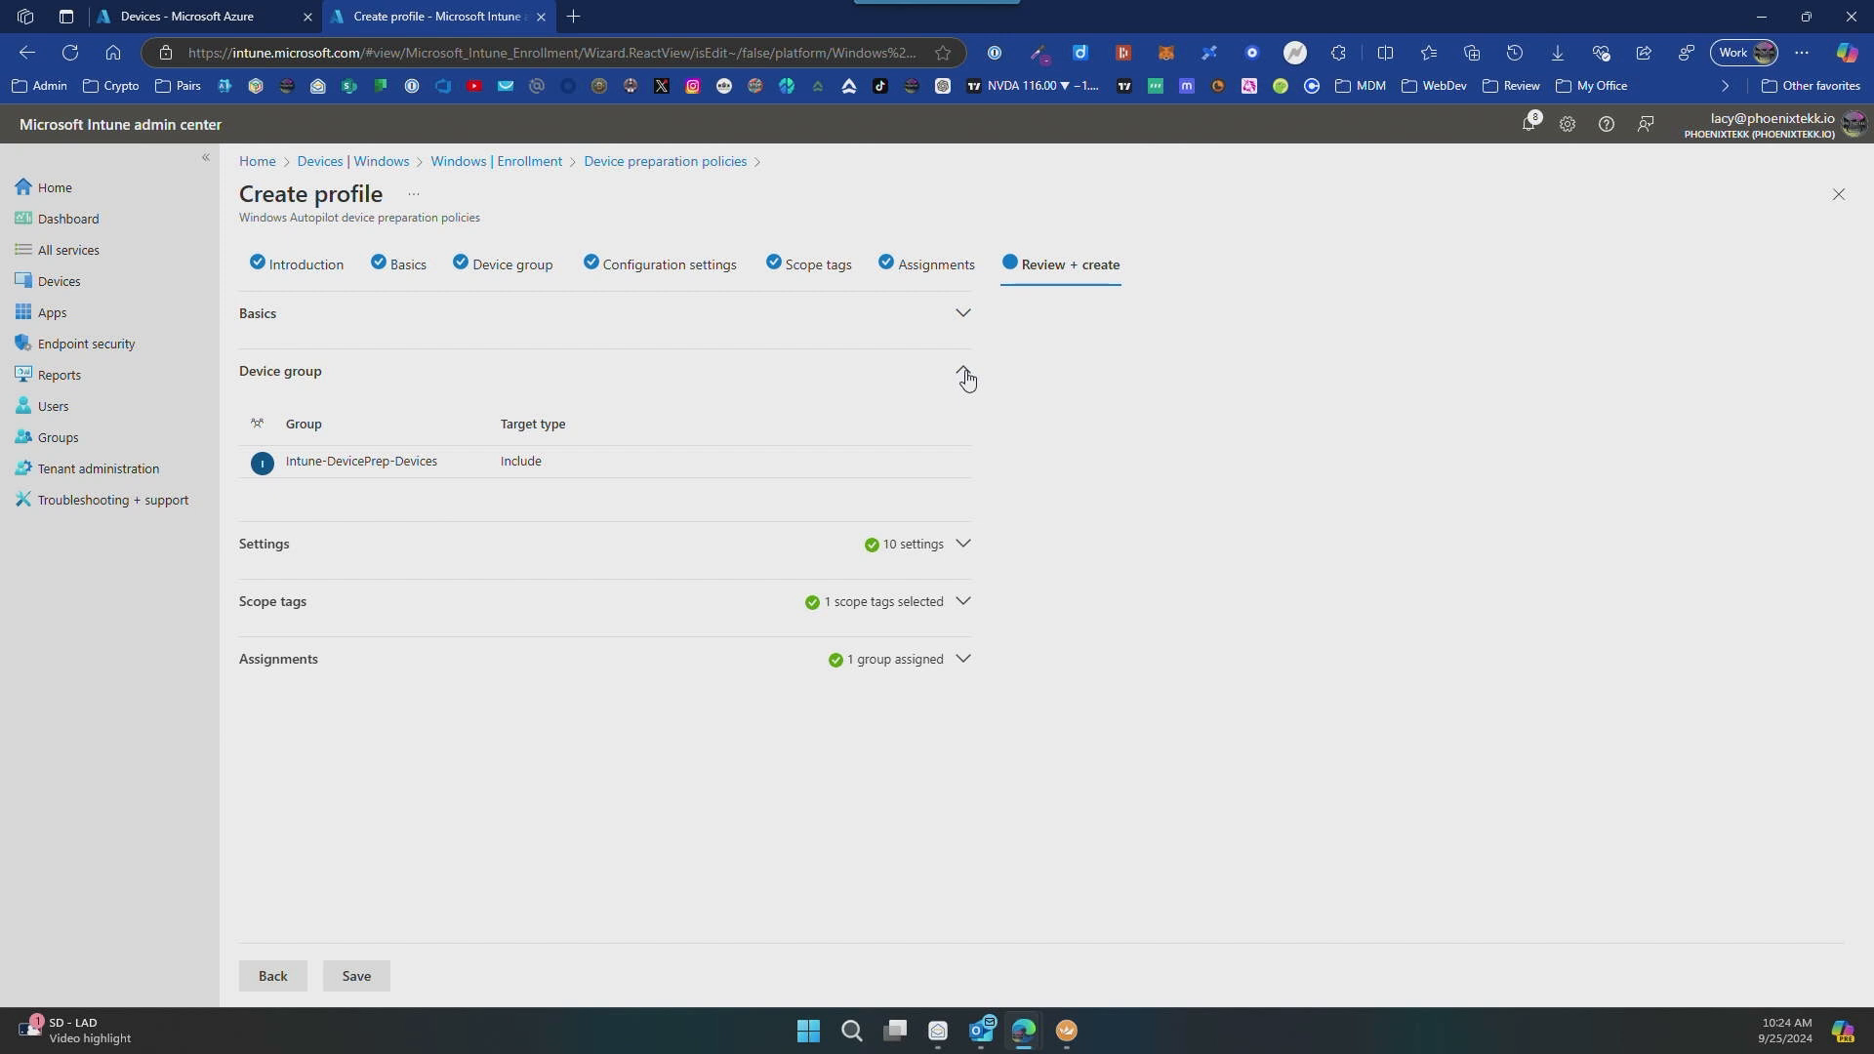
pyautogui.click(967, 379)
pyautogui.click(963, 431)
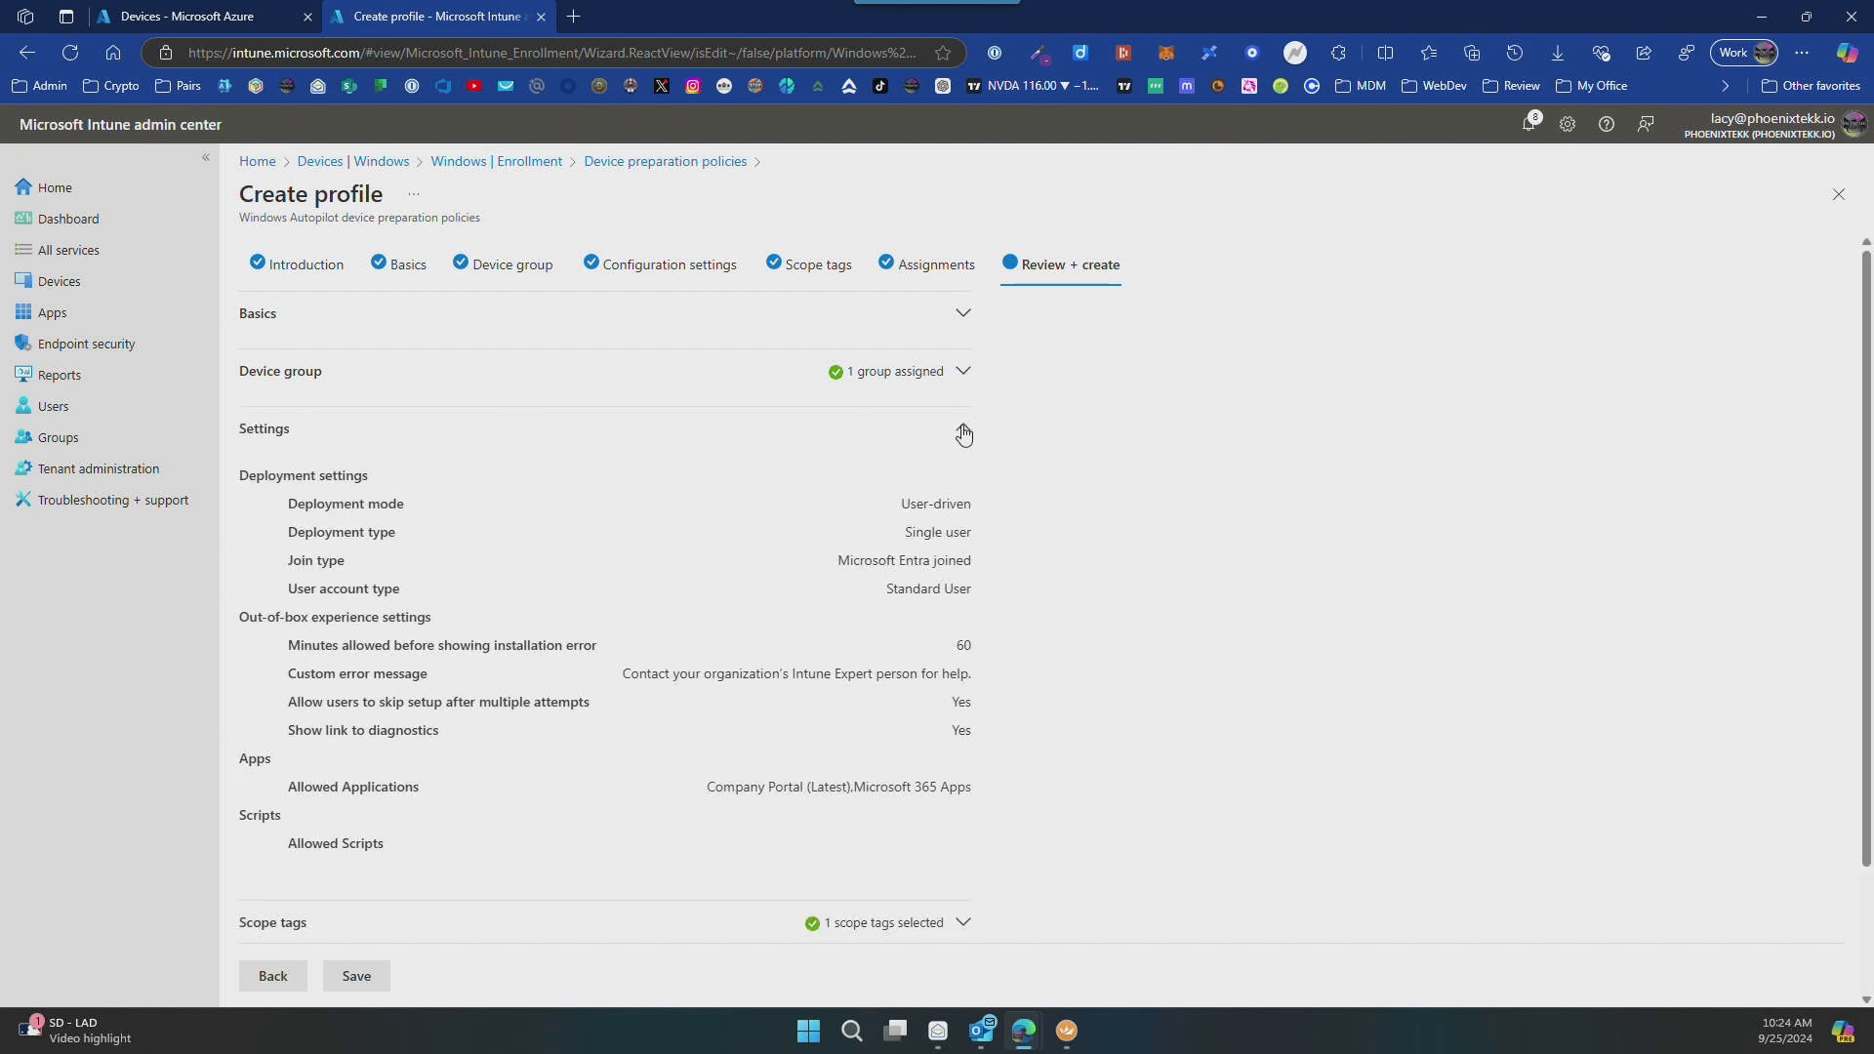
pyautogui.click(963, 433)
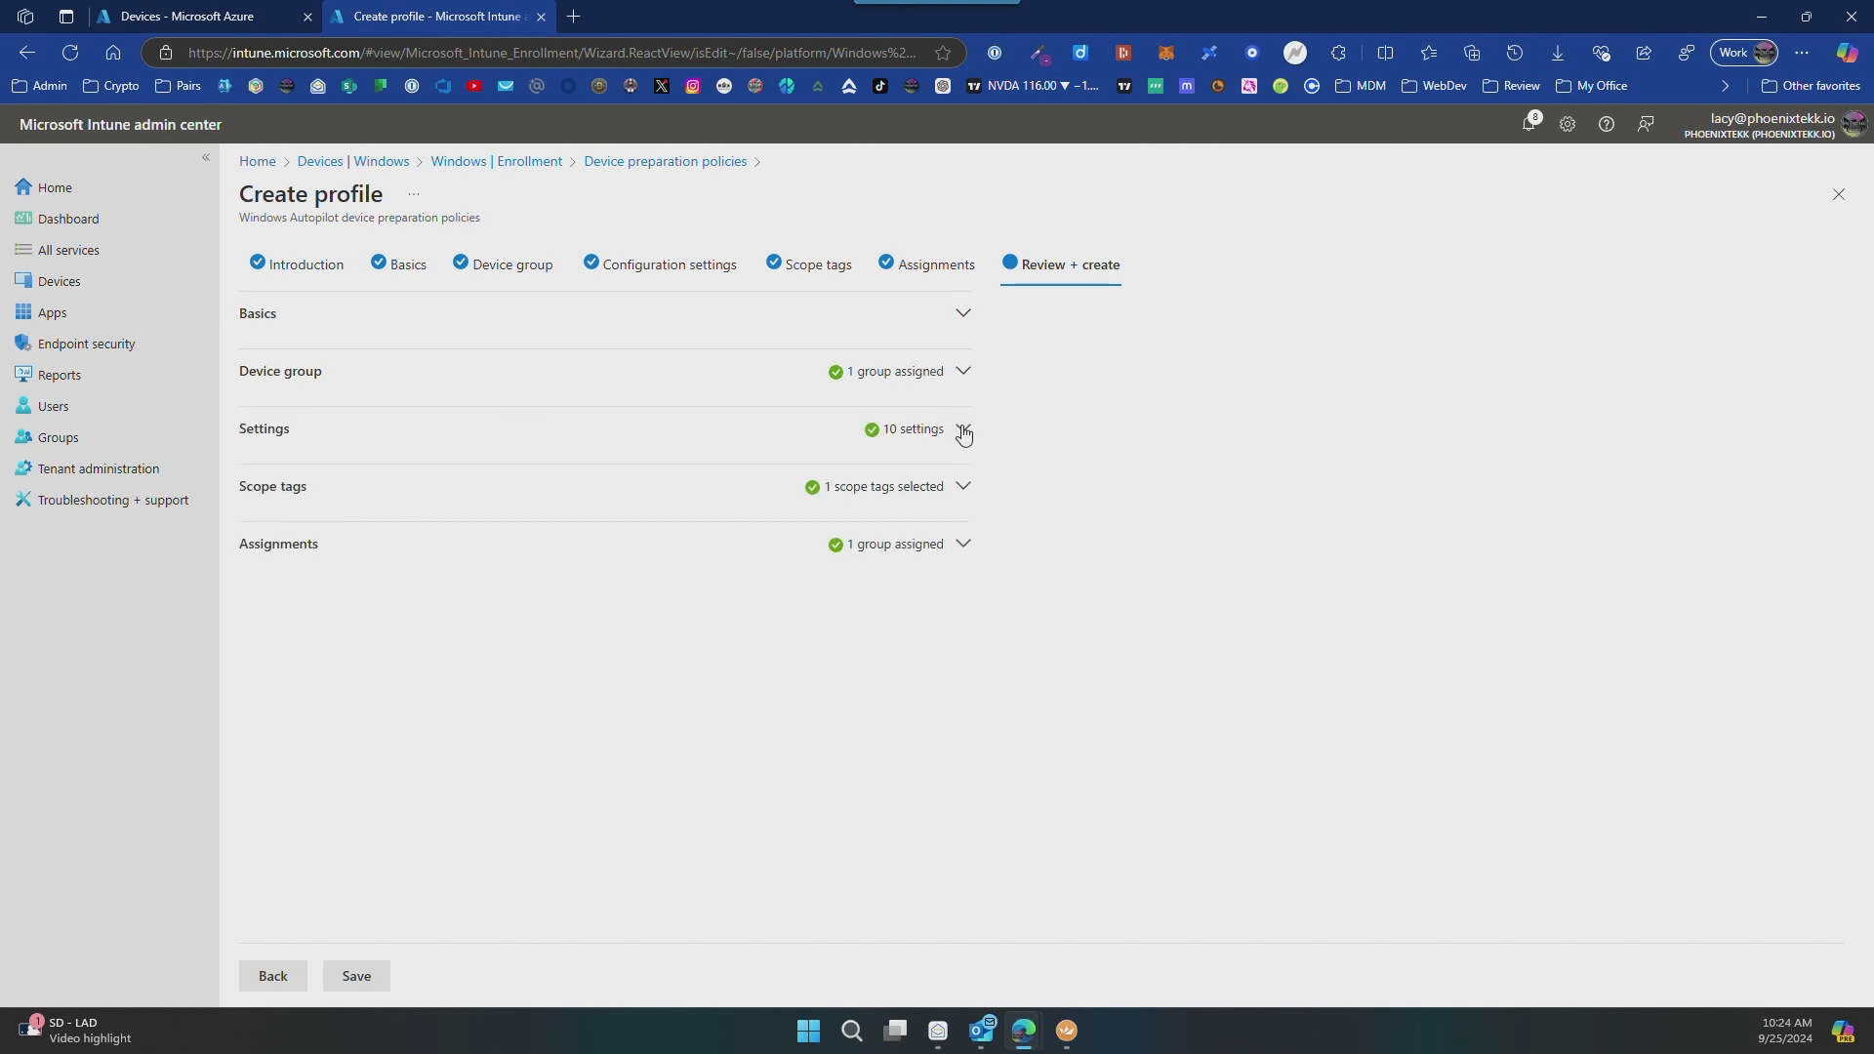
pyautogui.click(964, 488)
pyautogui.click(964, 489)
pyautogui.click(380, 982)
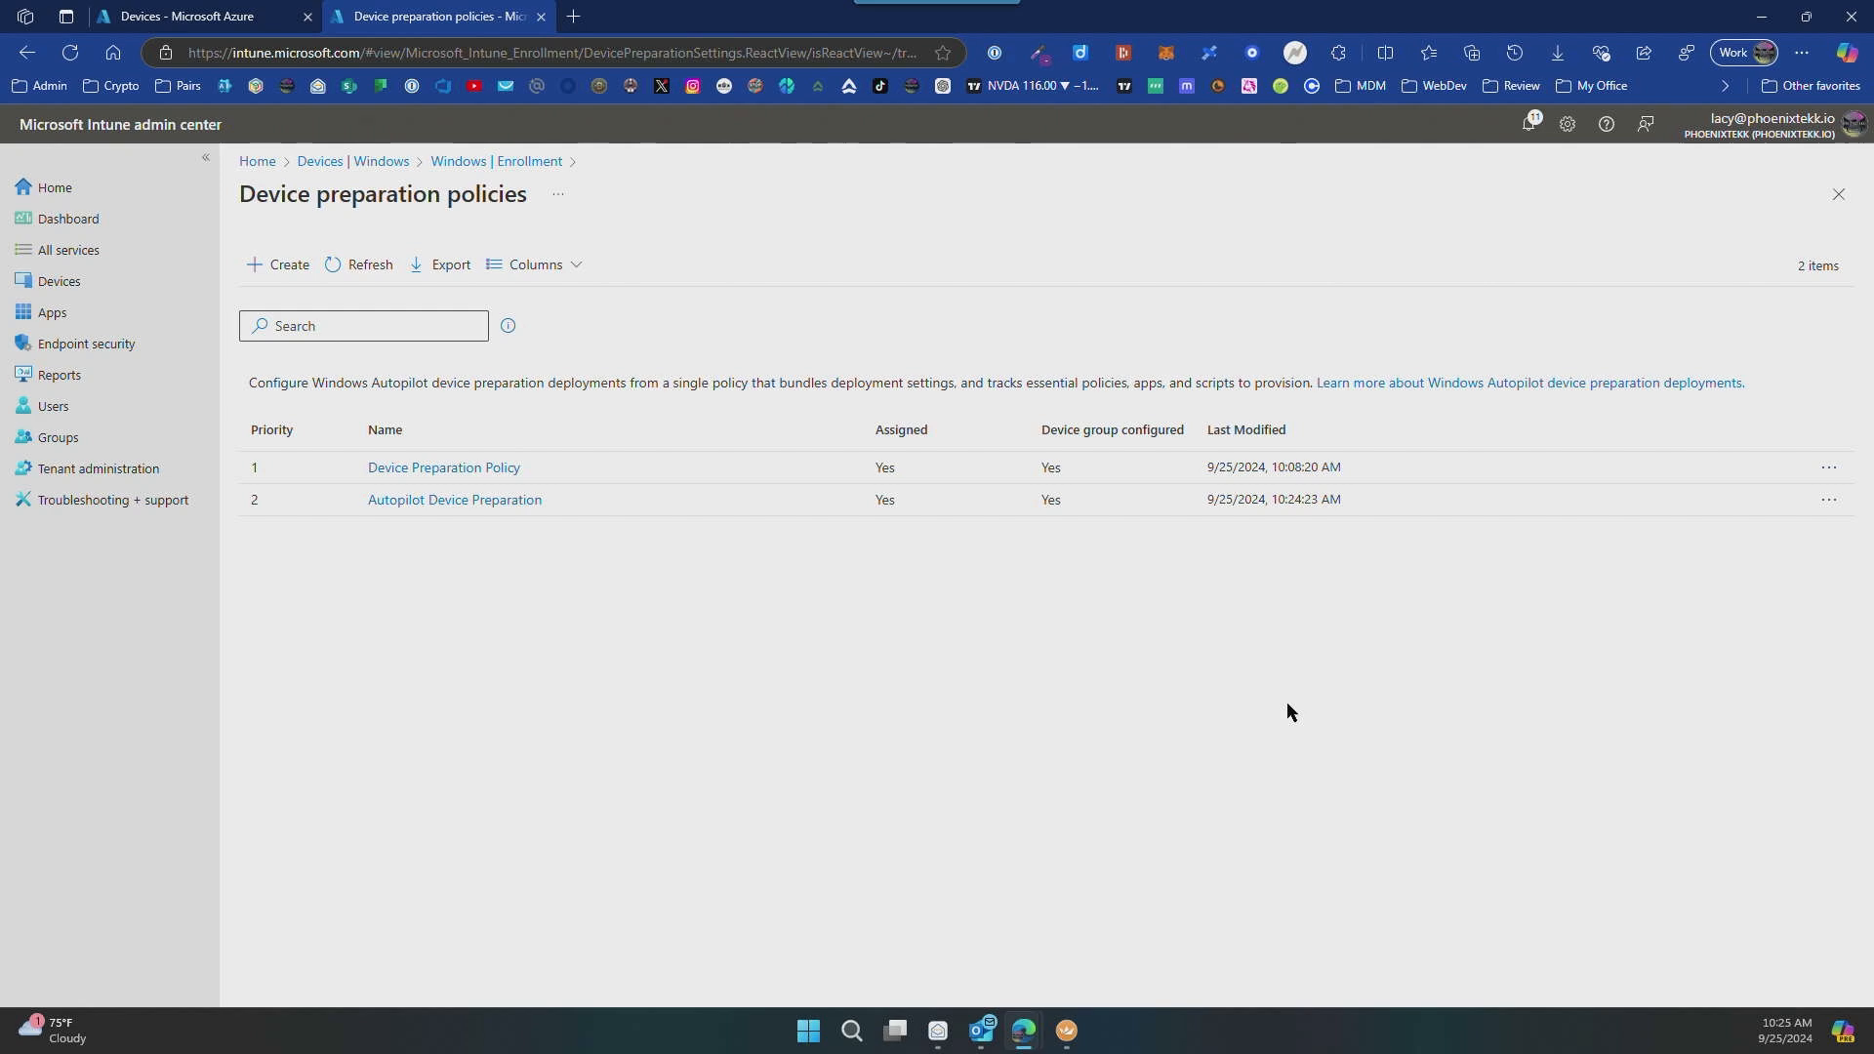
# Step: Switch from Intune to the Hyper-V remote session and turn off the DESKTOP-AUTOPIL virtual machine
pyautogui.click(1762, 16)
pyautogui.click(1067, 1031)
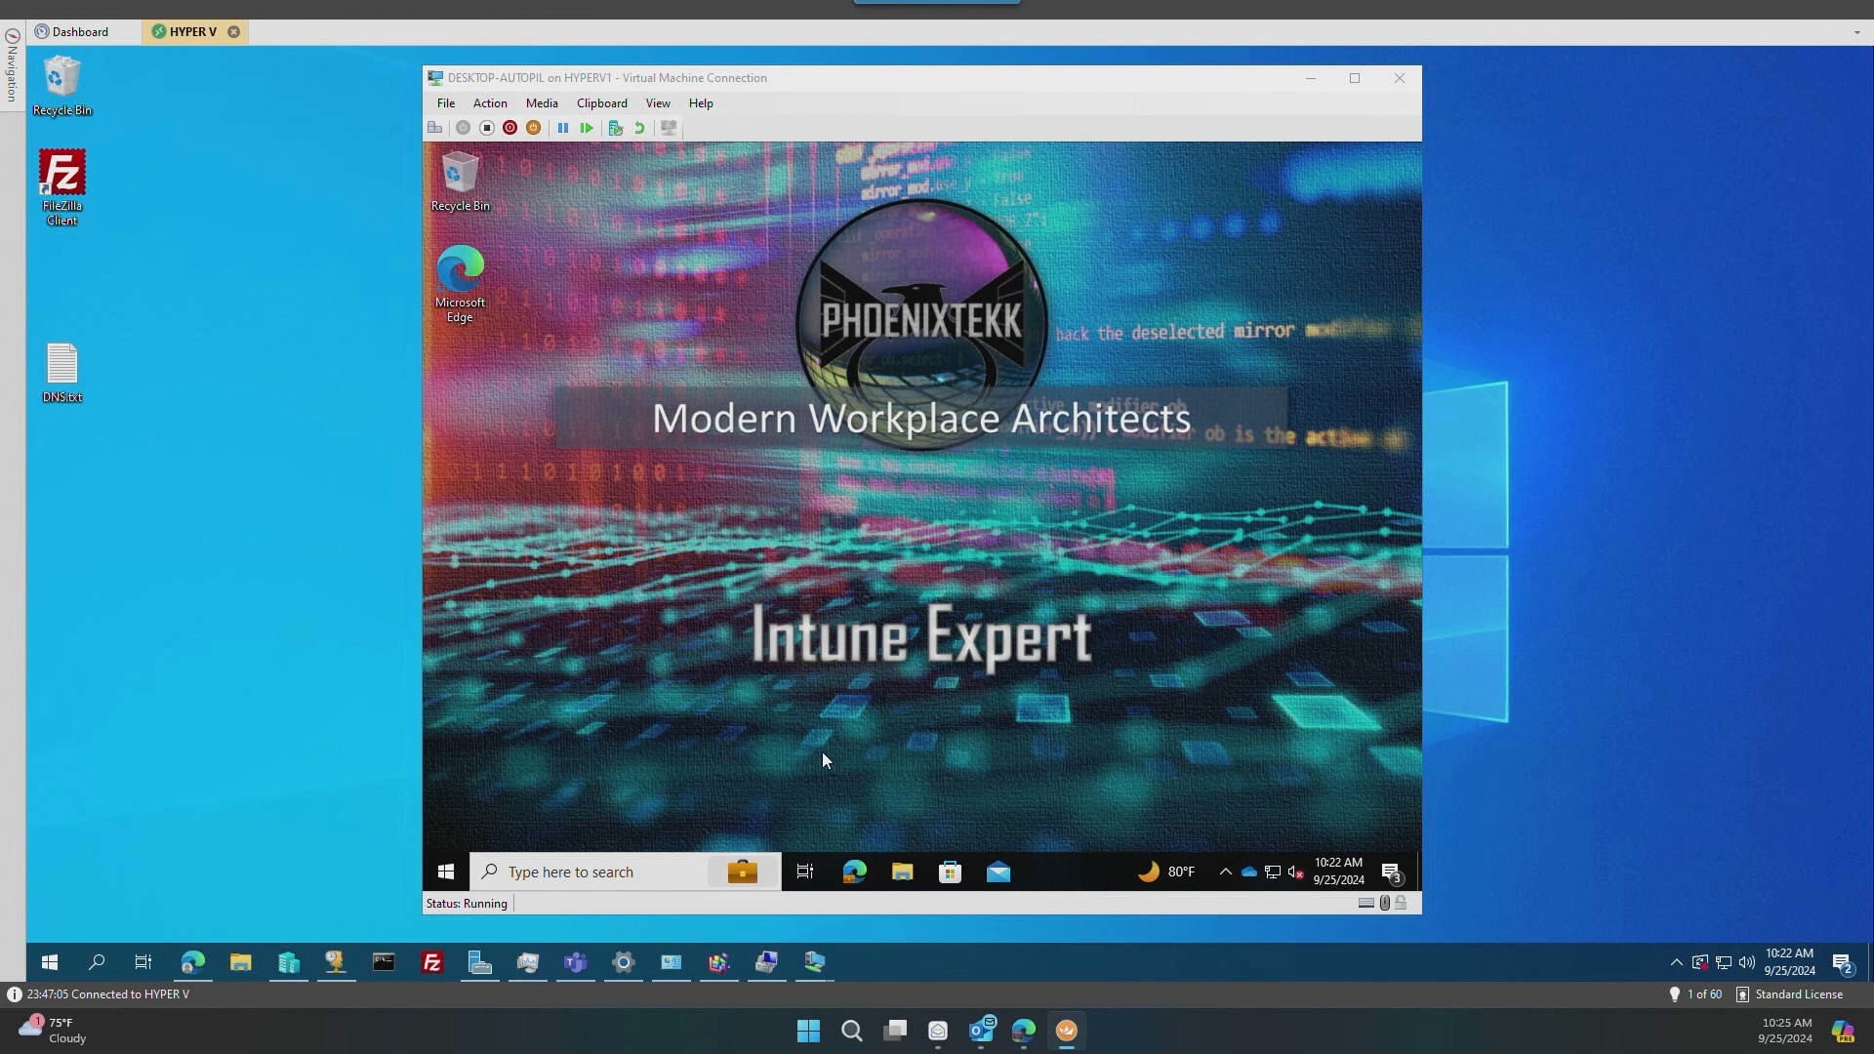
pyautogui.click(823, 760)
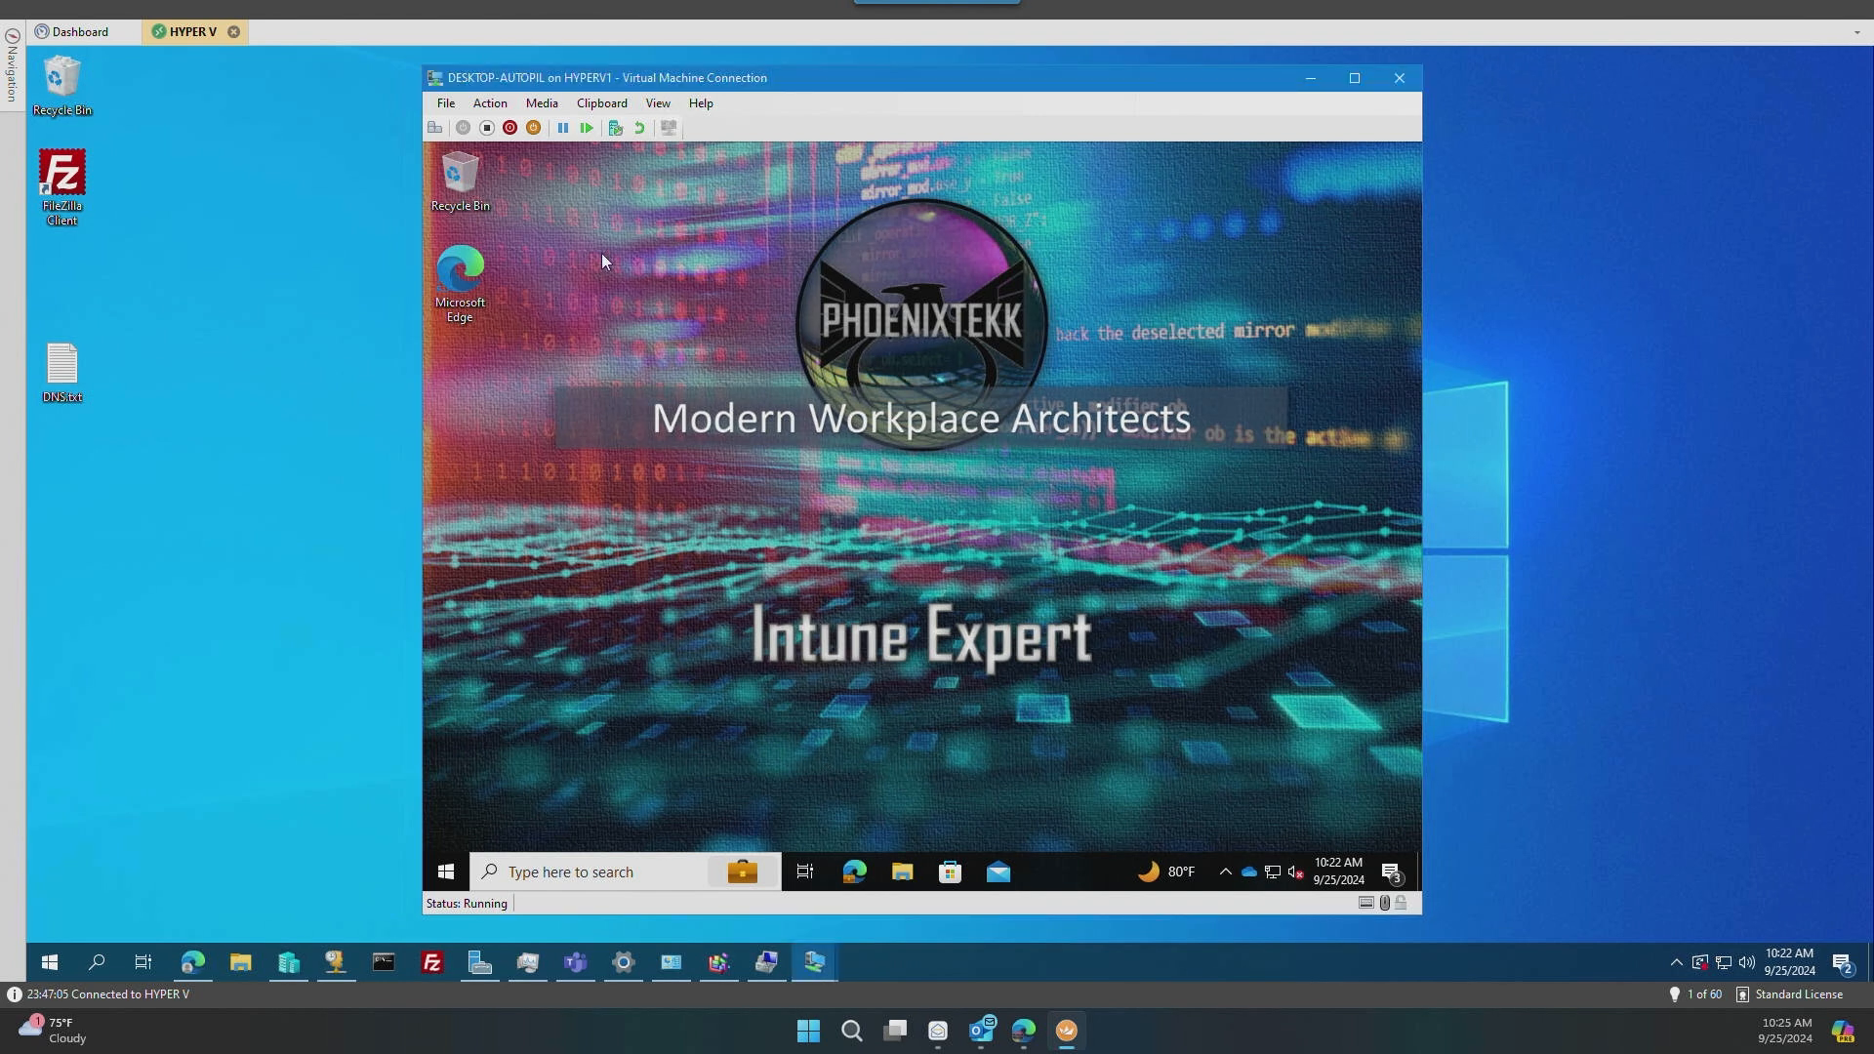
pyautogui.click(487, 127)
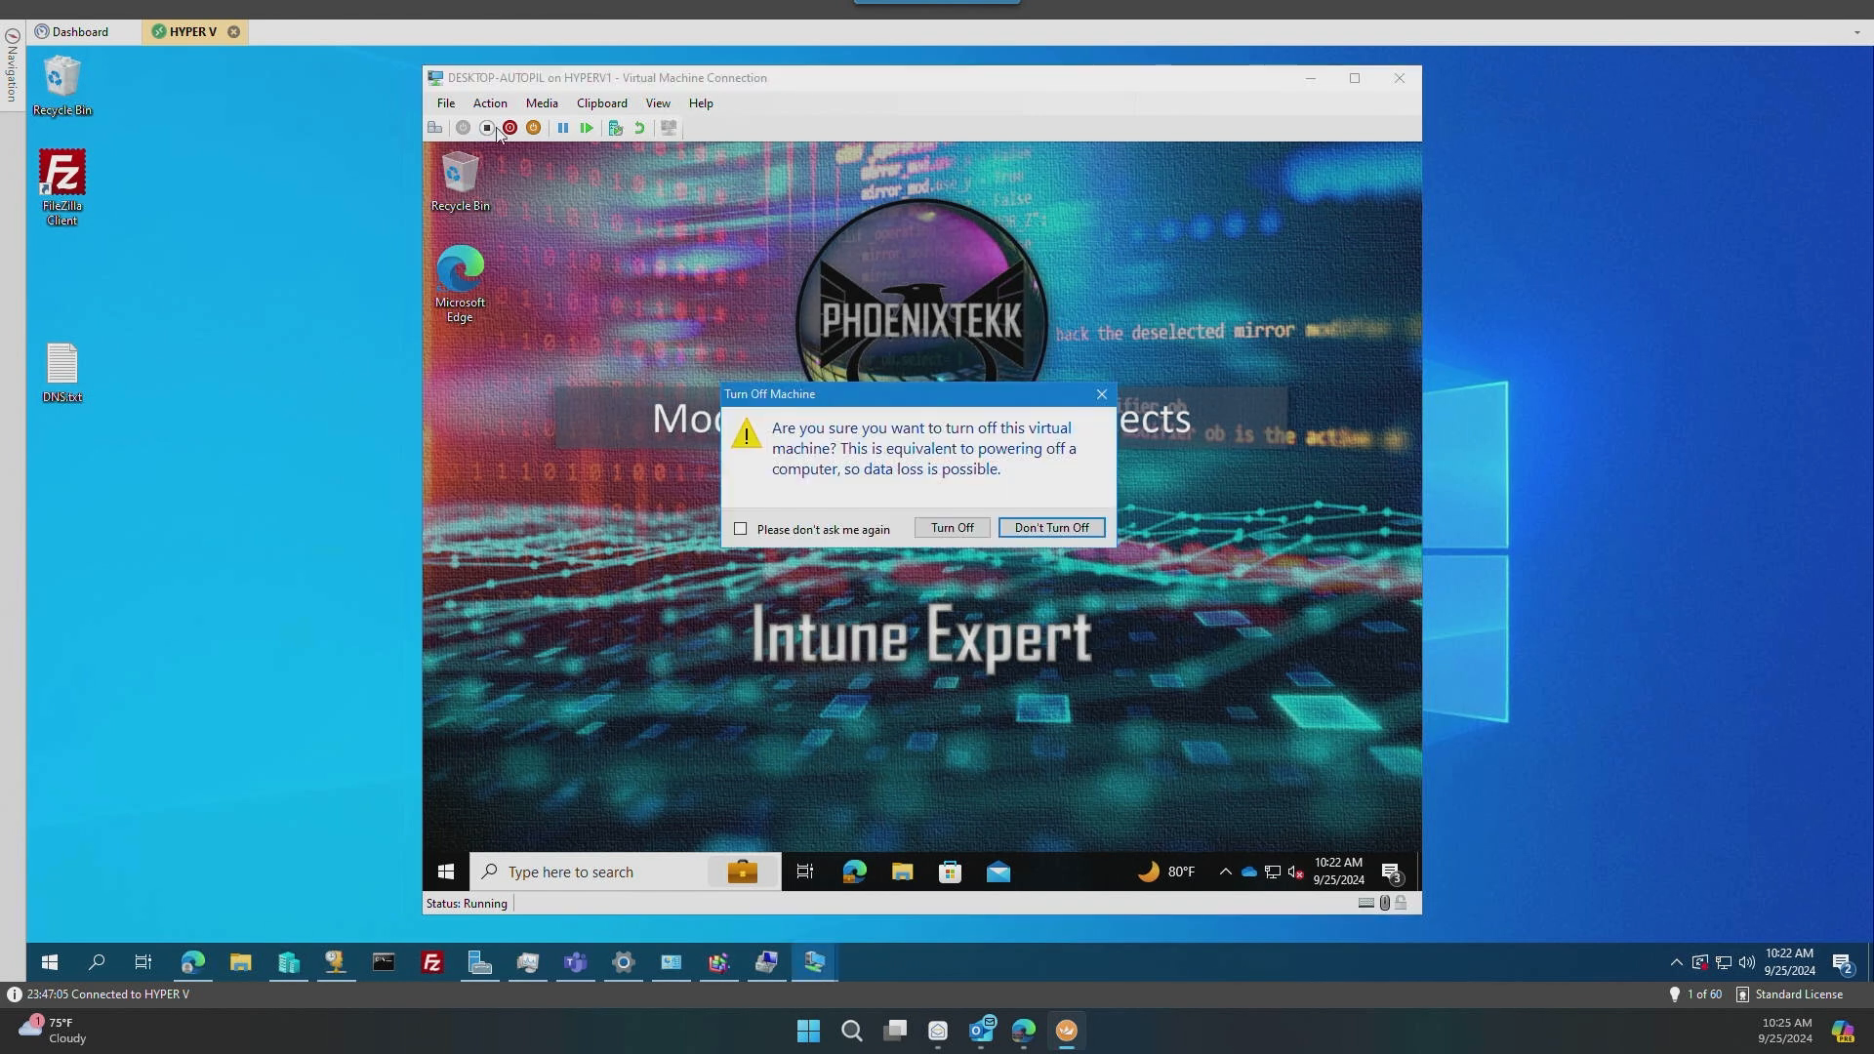
pyautogui.click(952, 527)
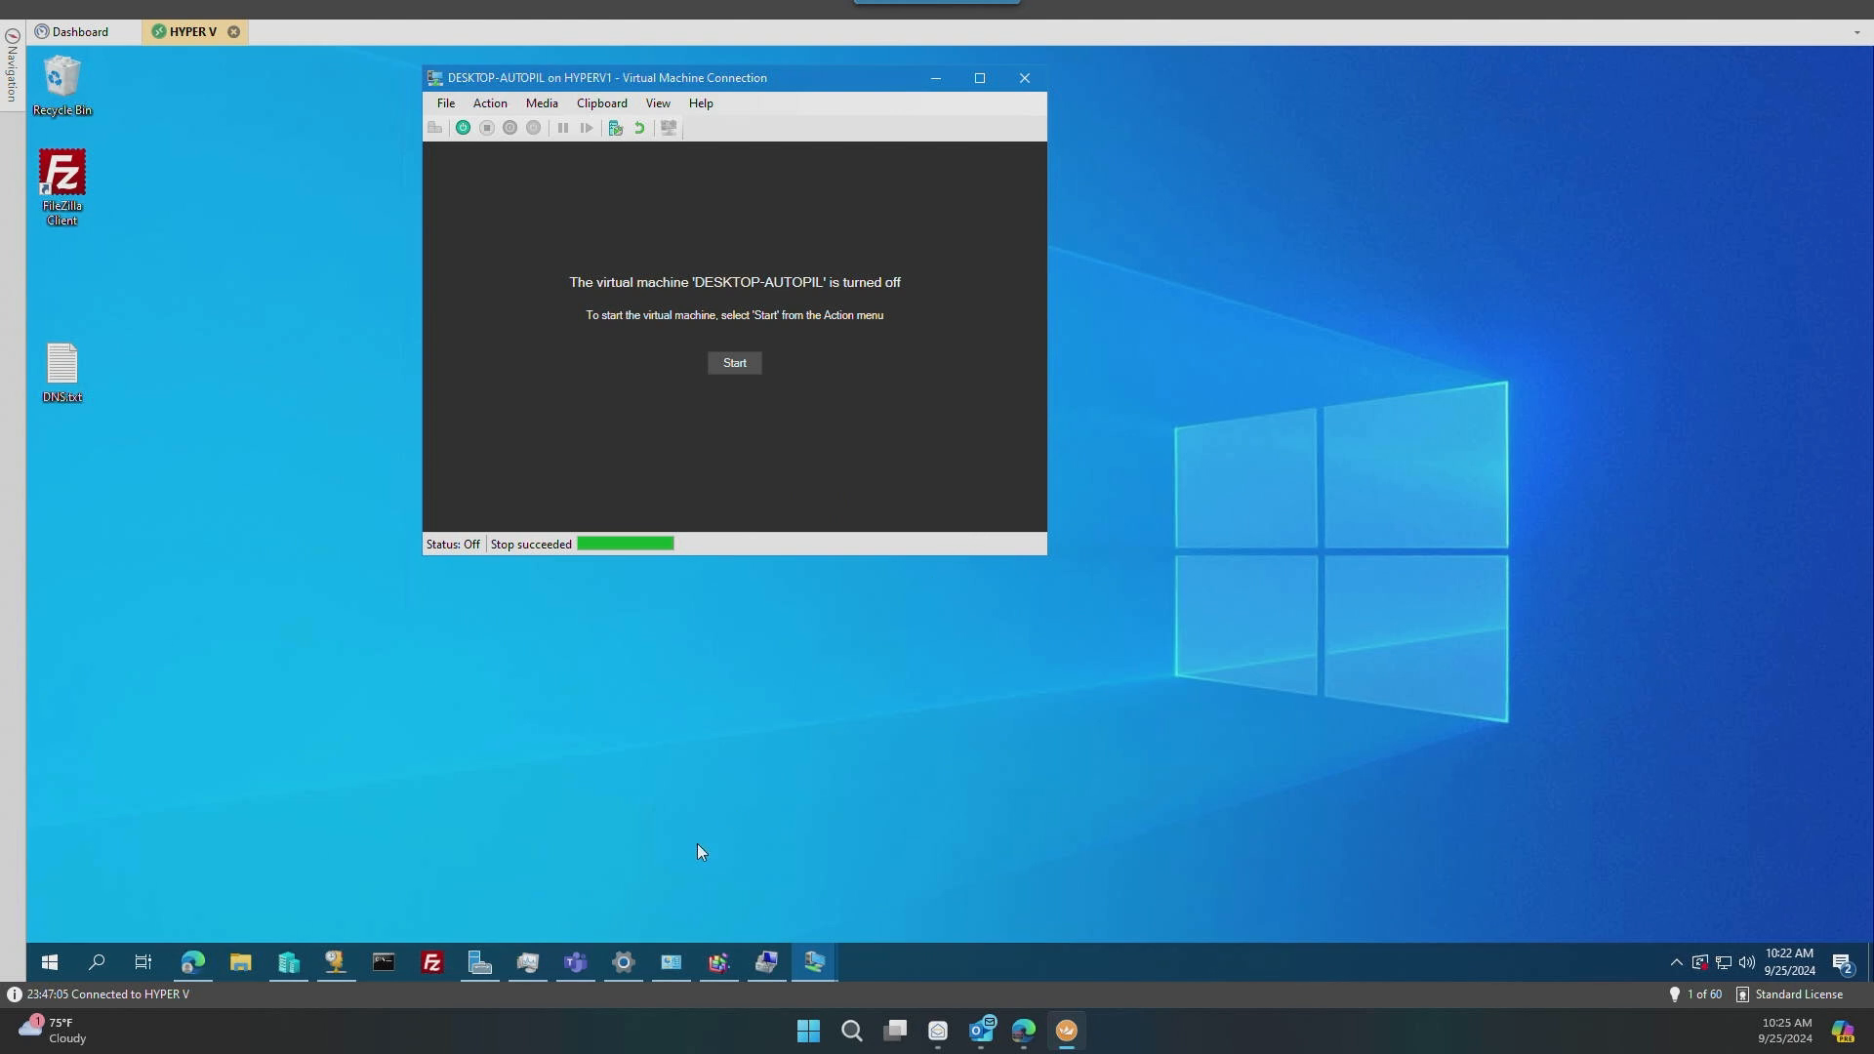
# Step: Apply the "Autopilot Ready - Phoenixtekk" checkpoint to DESKTOP-AUTOPIL in Hyper-V Manager and start the virtual machine
pyautogui.click(289, 963)
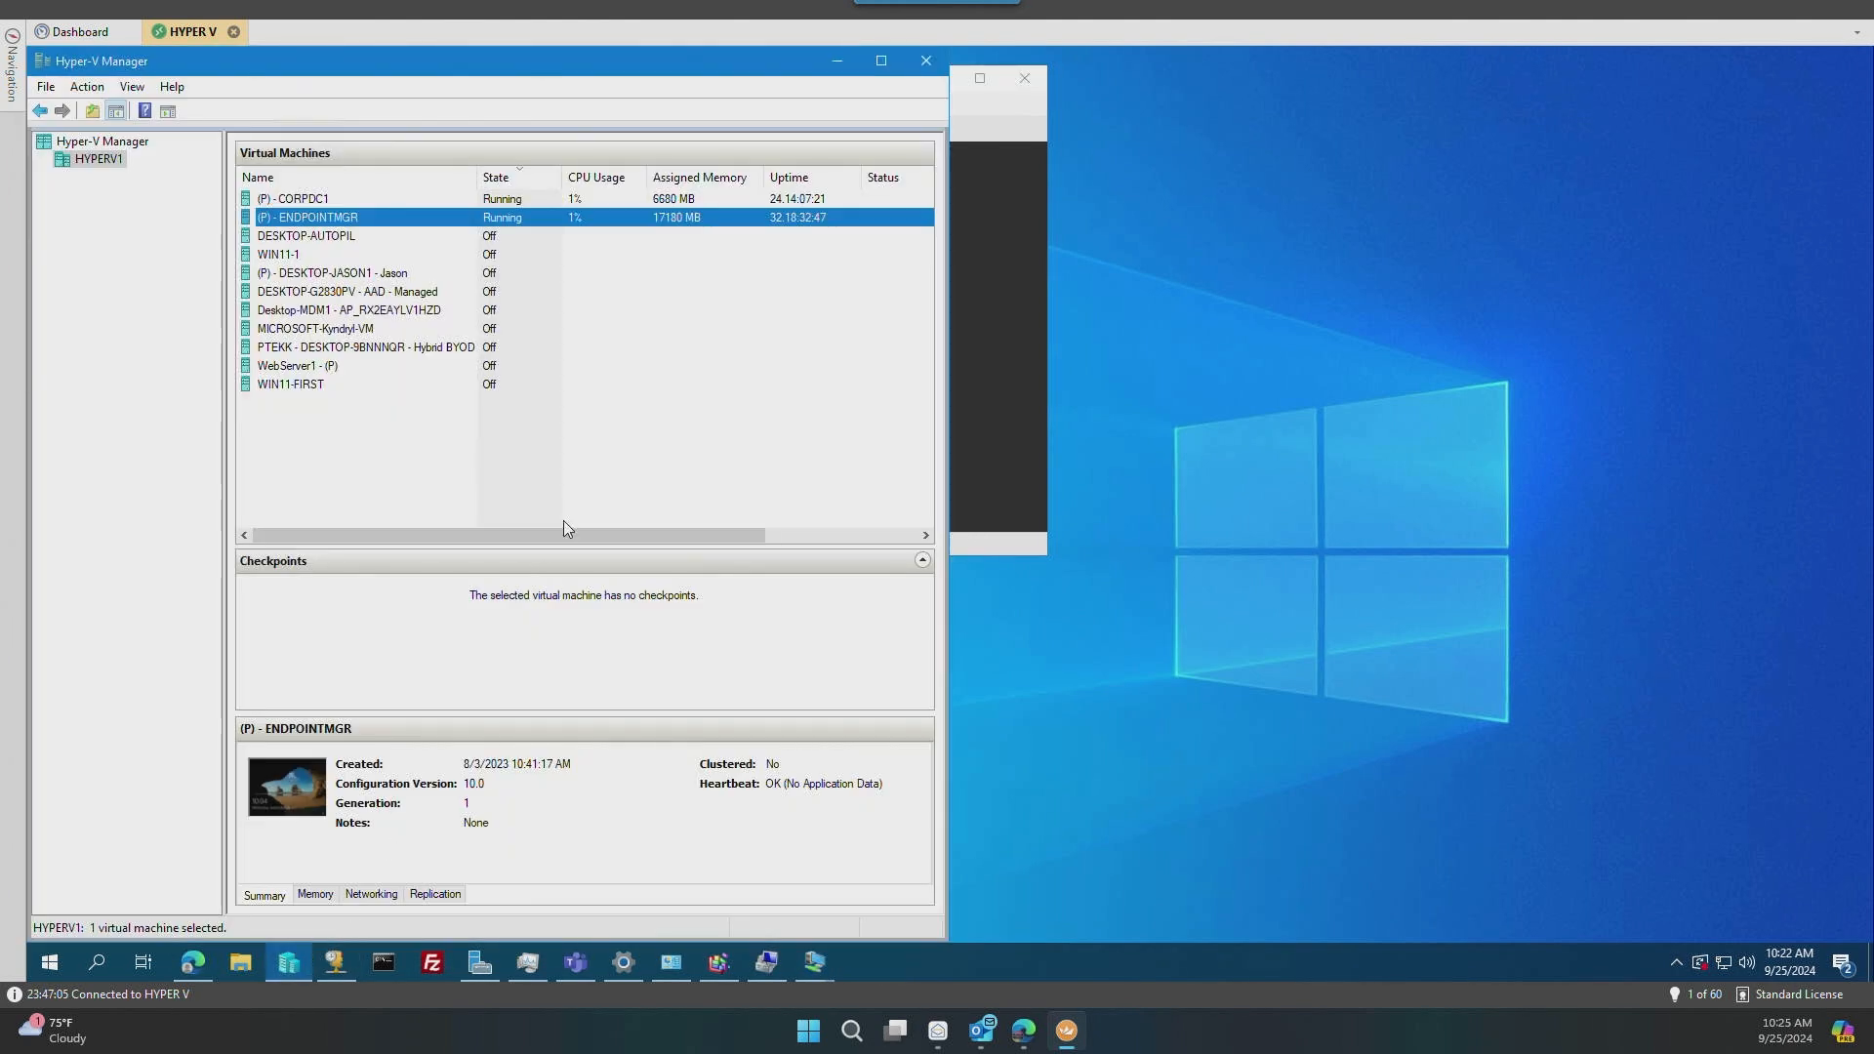
pyautogui.click(311, 237)
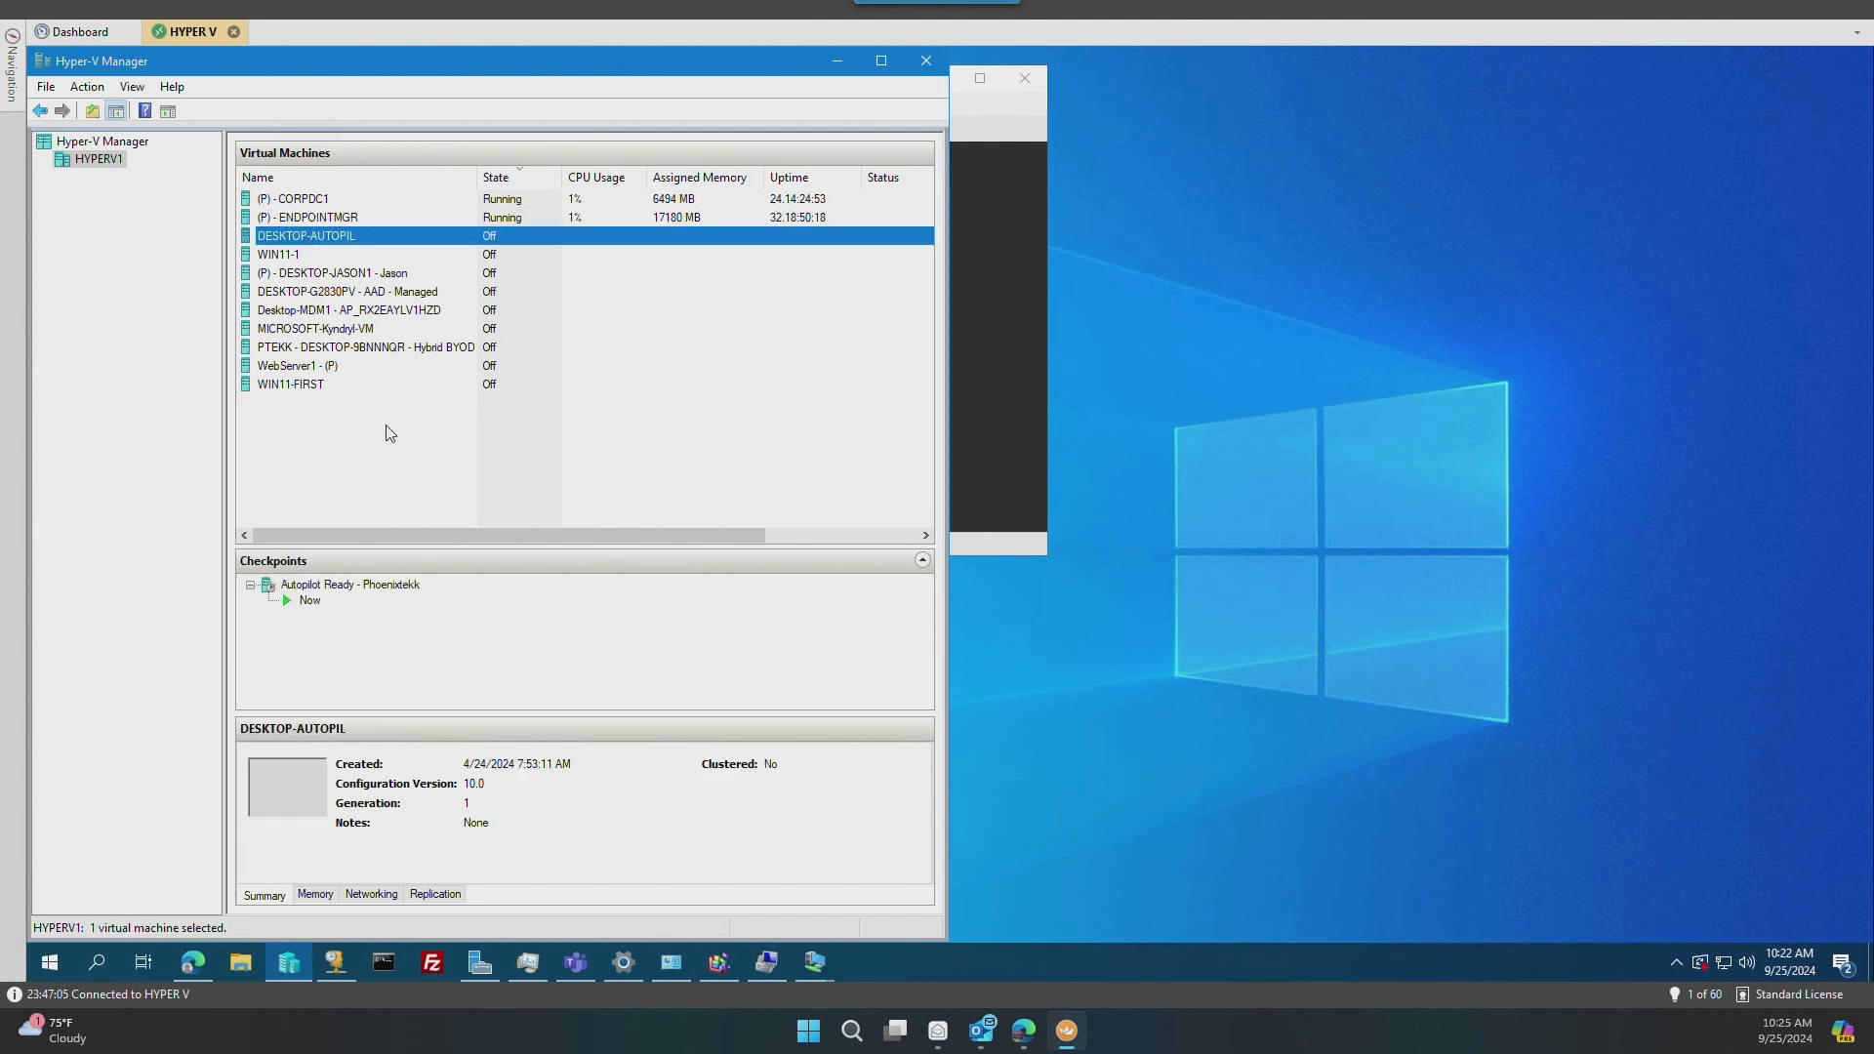
pyautogui.rightClick(349, 587)
pyautogui.click(417, 636)
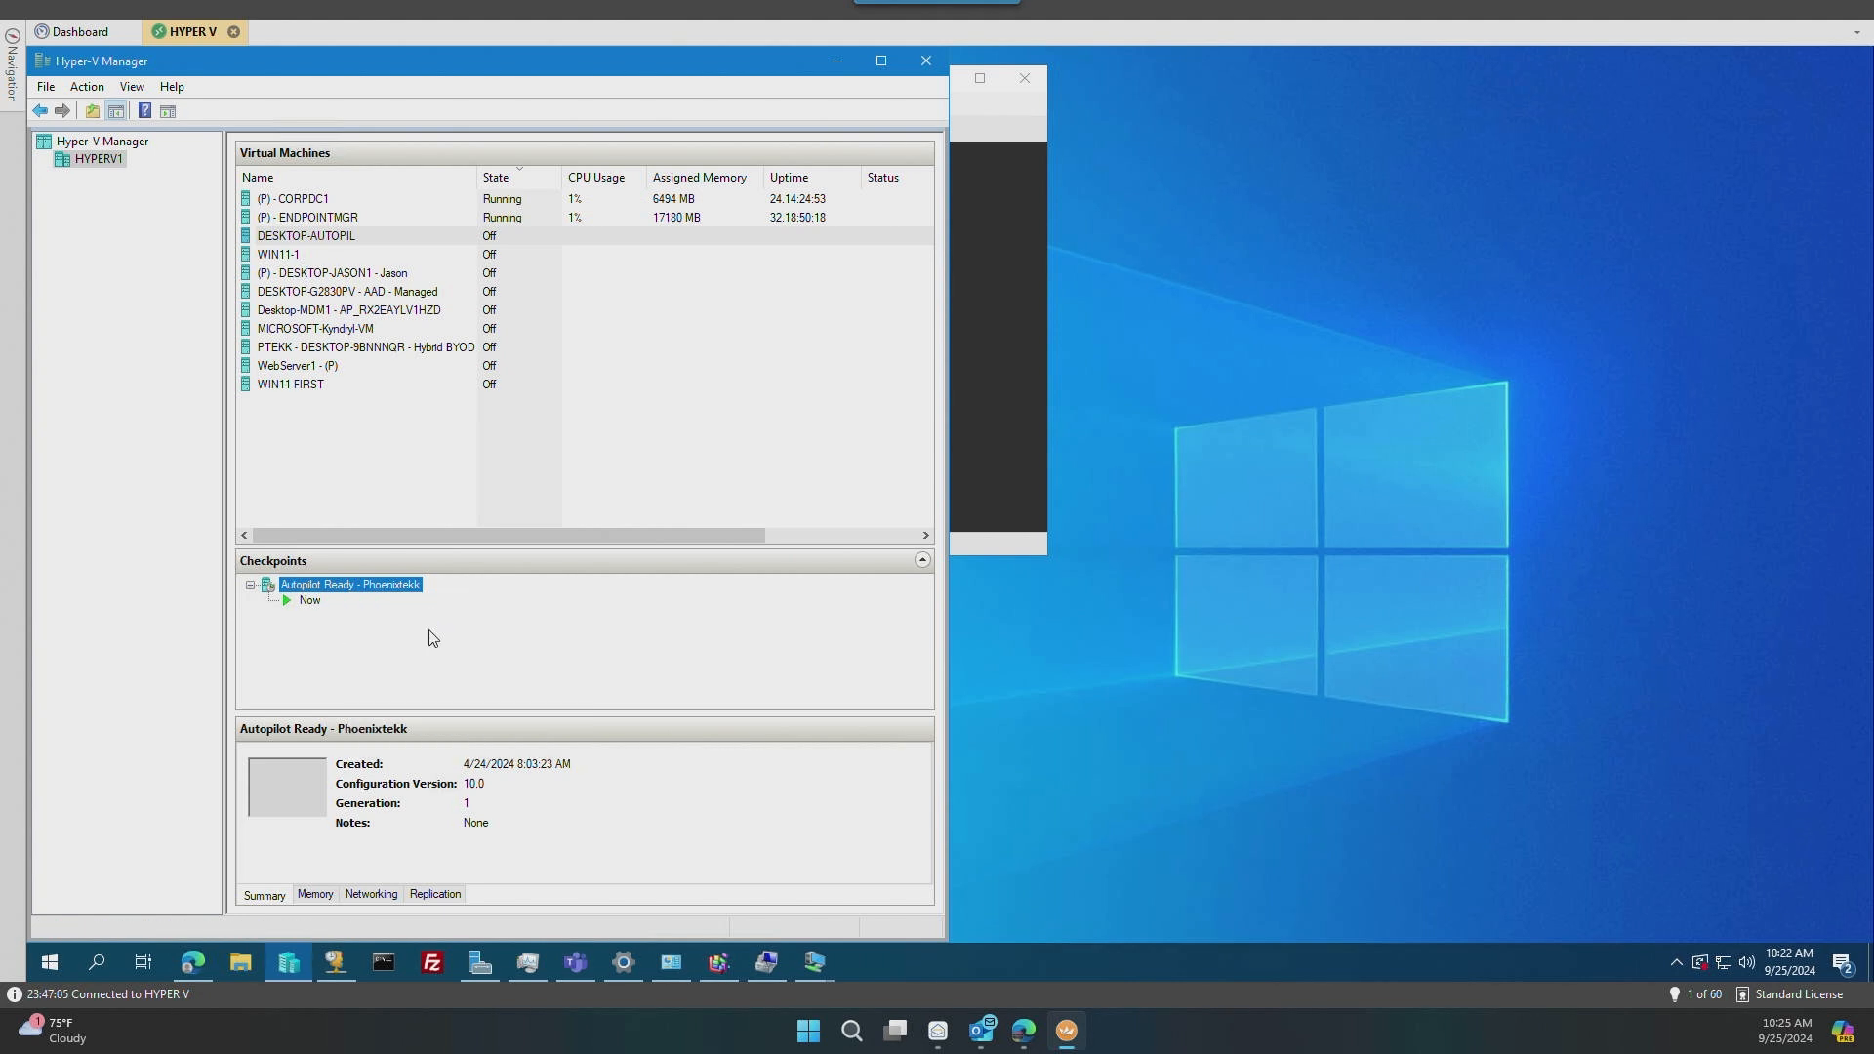
pyautogui.click(630, 517)
pyautogui.click(837, 64)
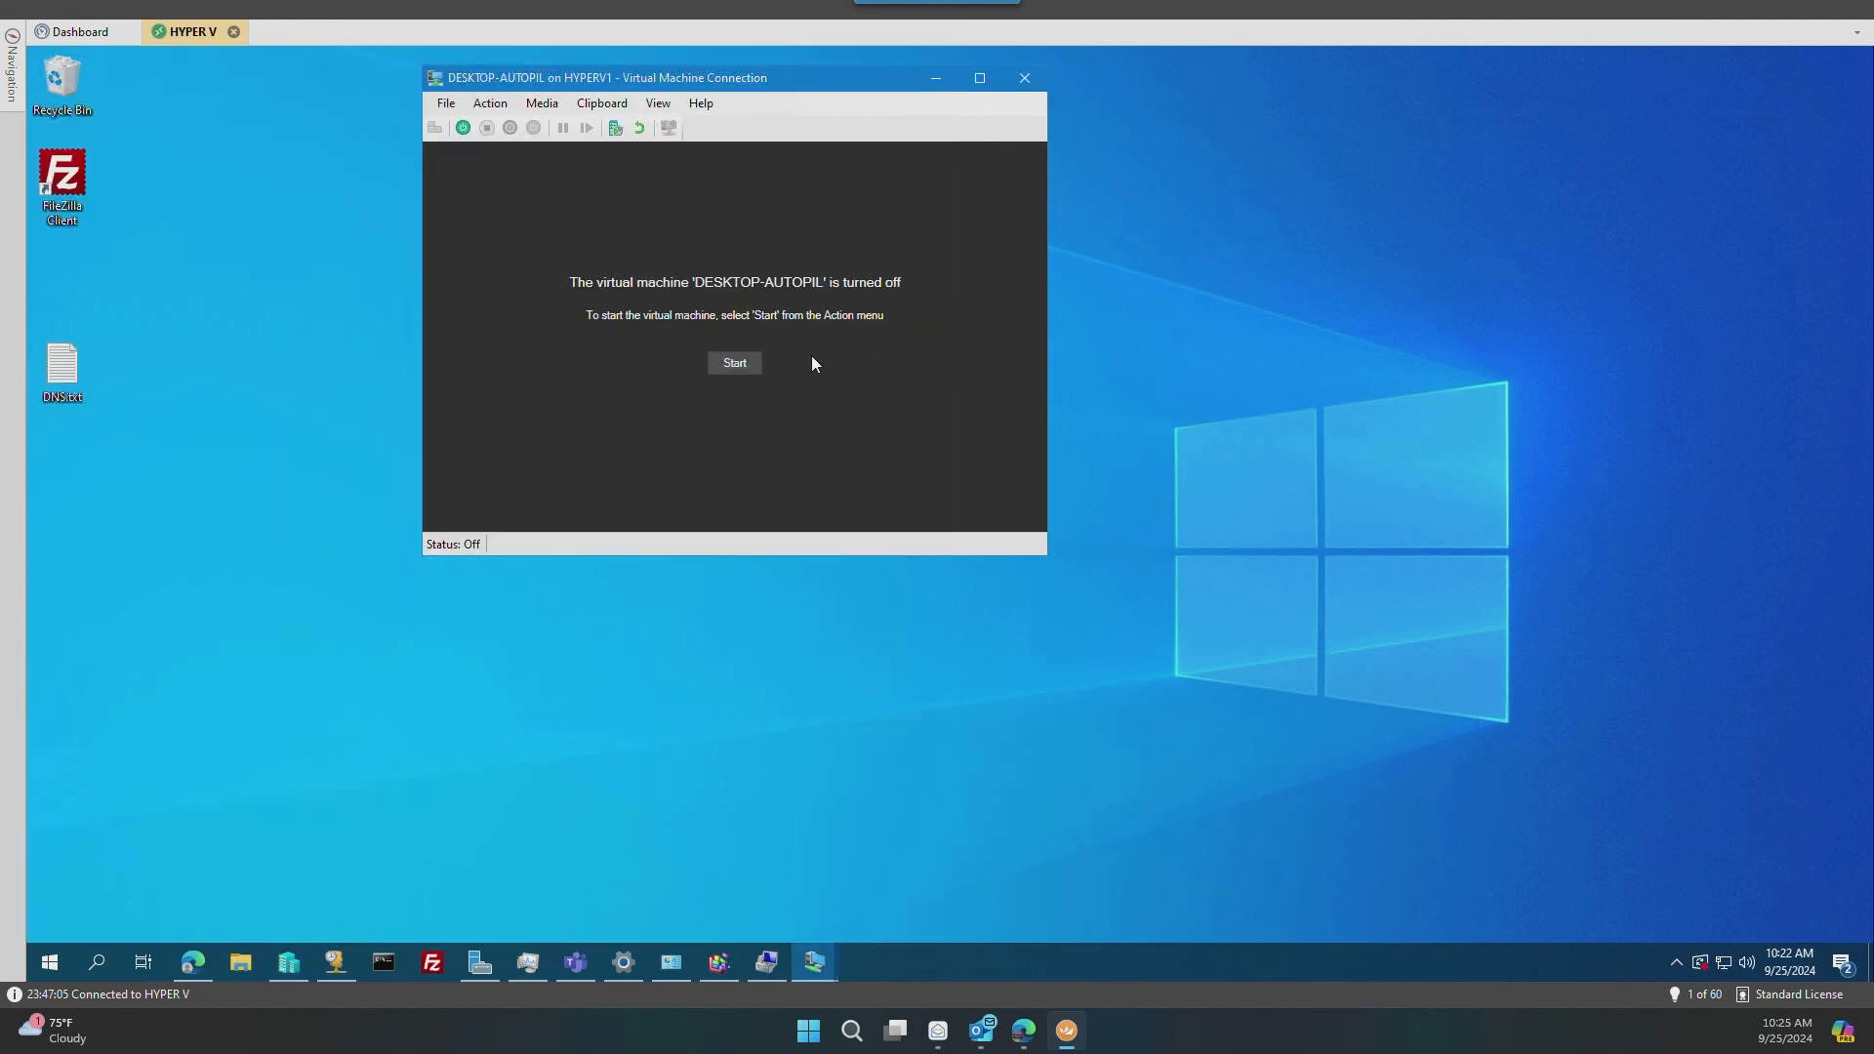
pyautogui.click(734, 362)
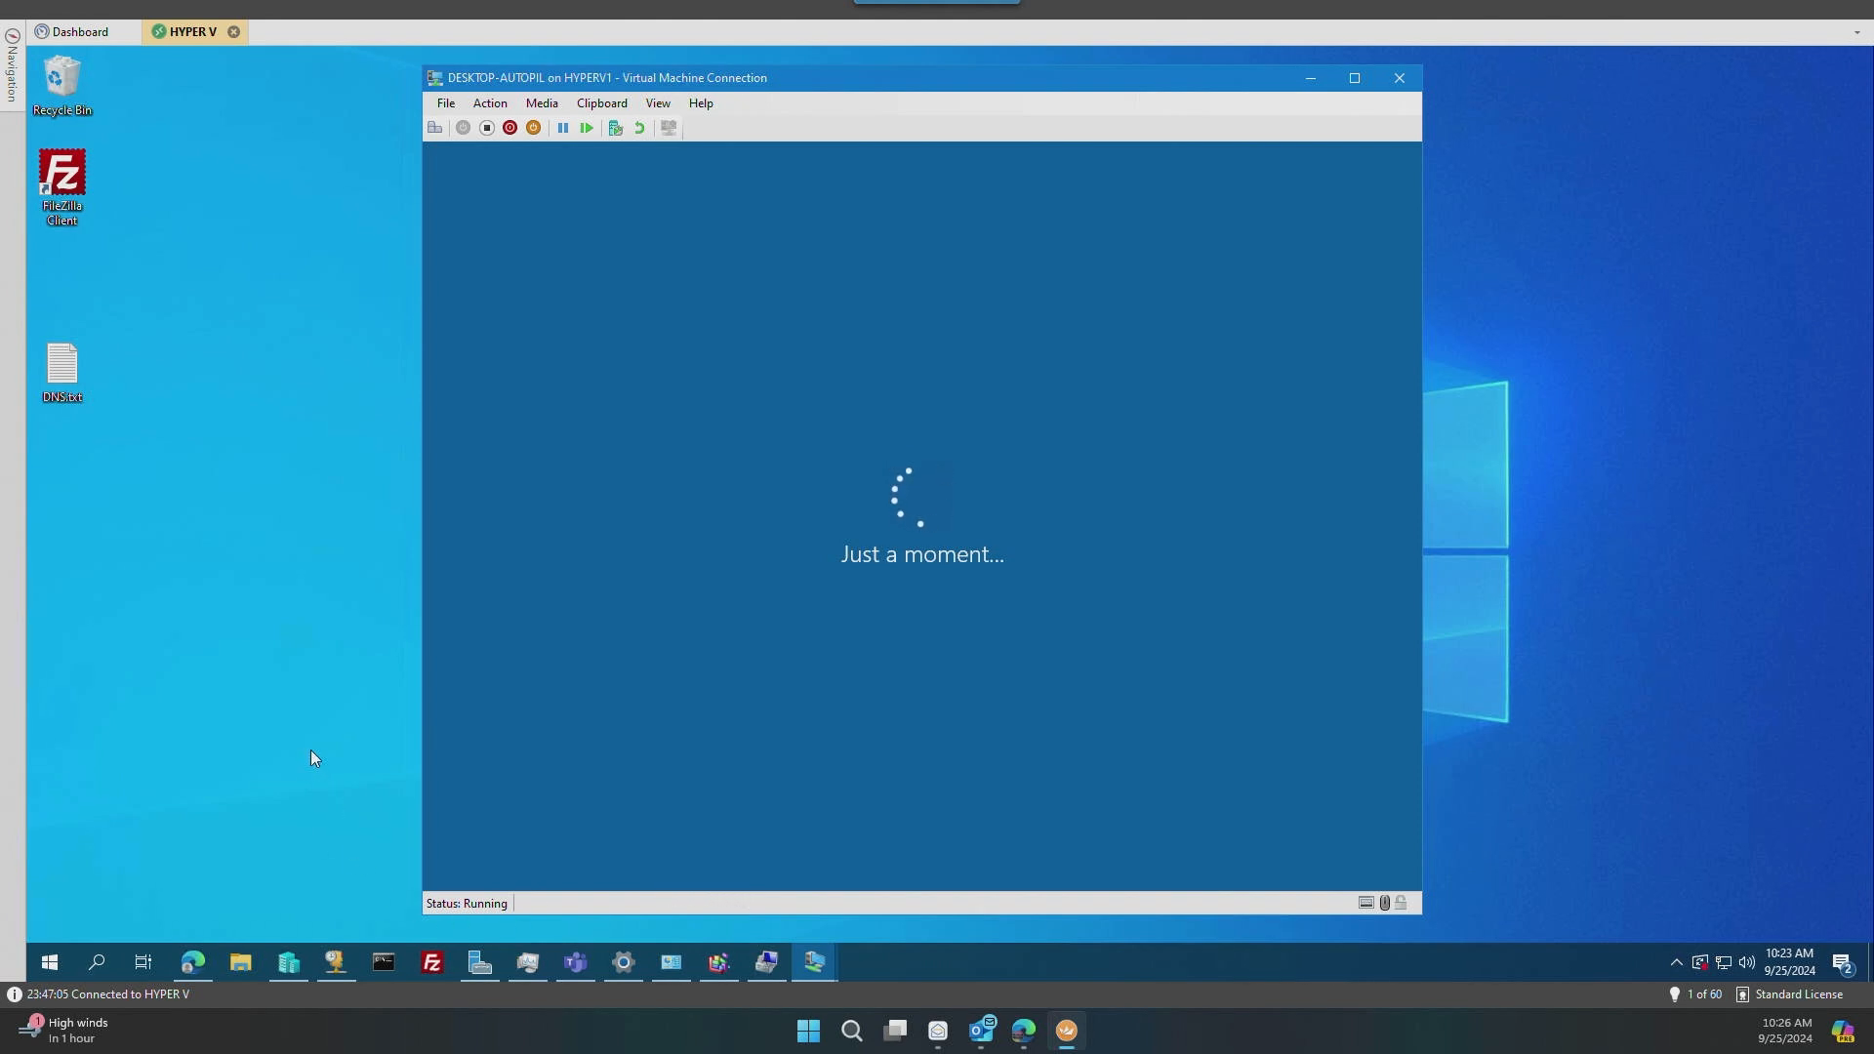
# Step: Switch to the Intune admin center, search the groups for "intune-devicep" and examine the members of Intune-DevicePrep-Users
pyautogui.moveTo(1026, 1038)
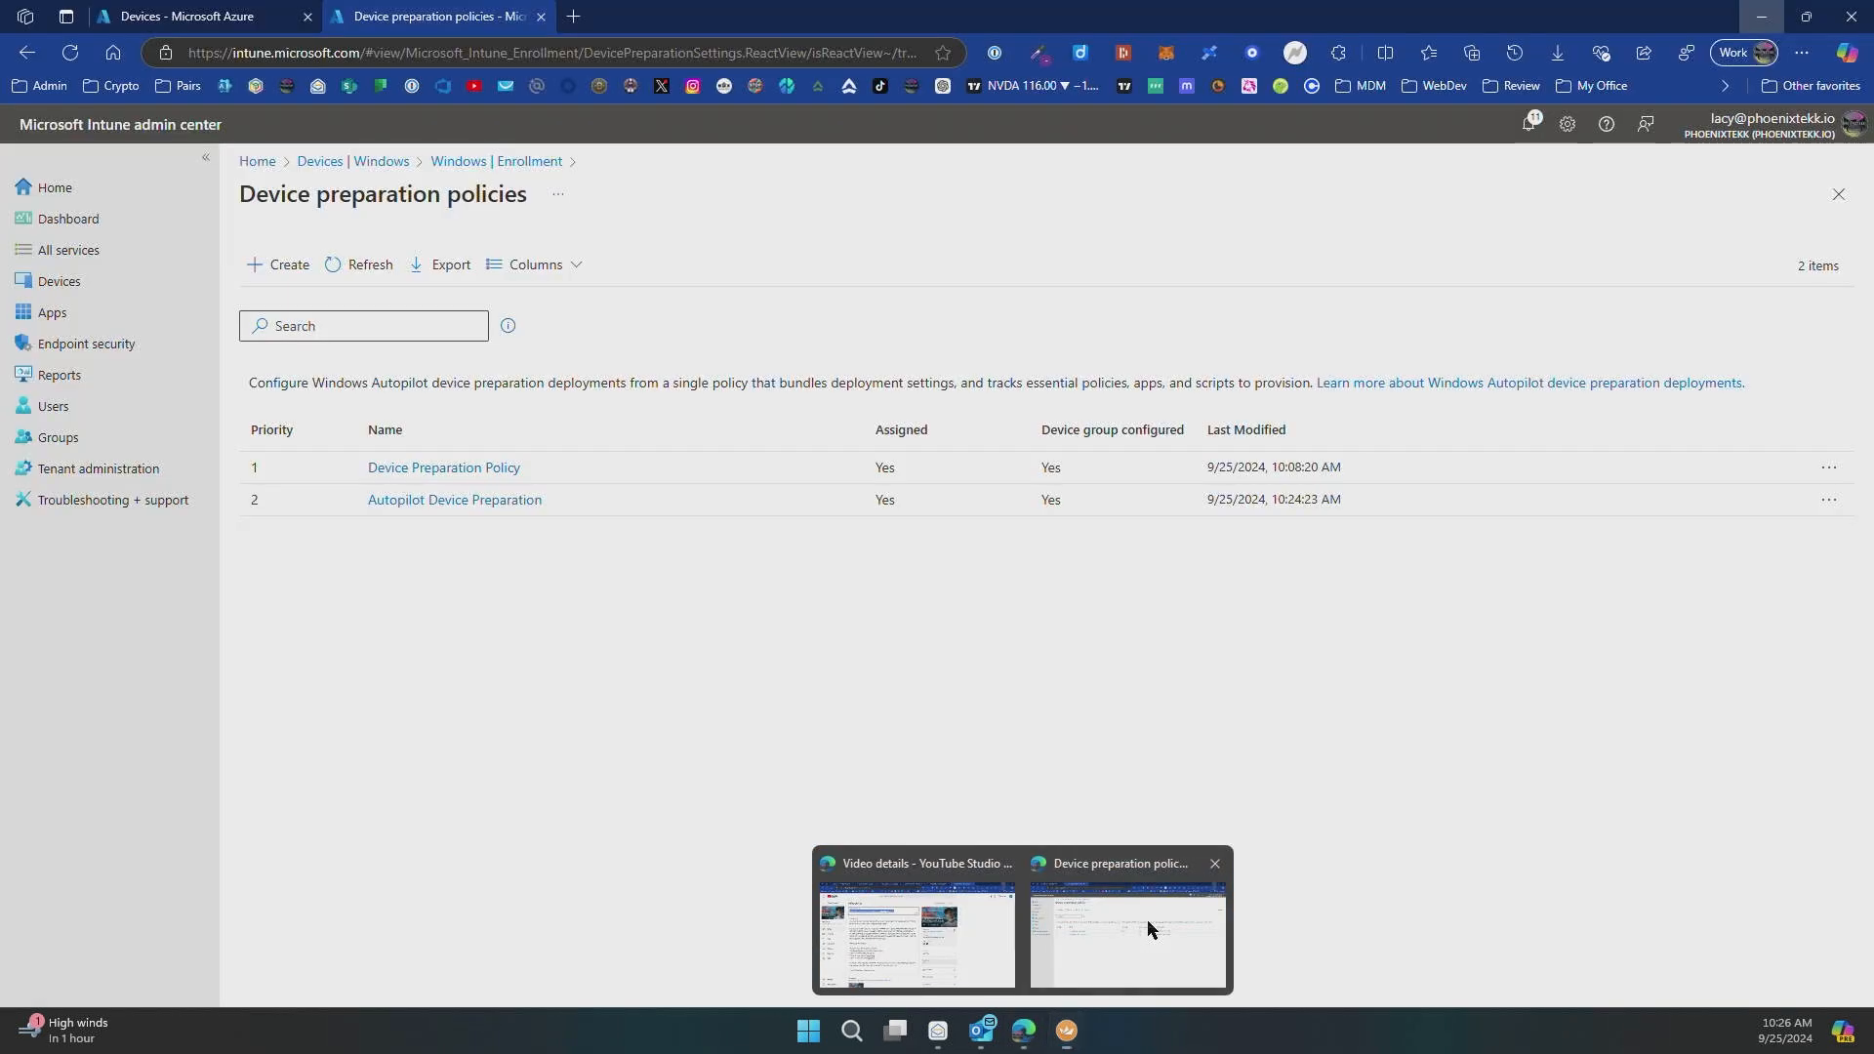
pyautogui.click(1151, 928)
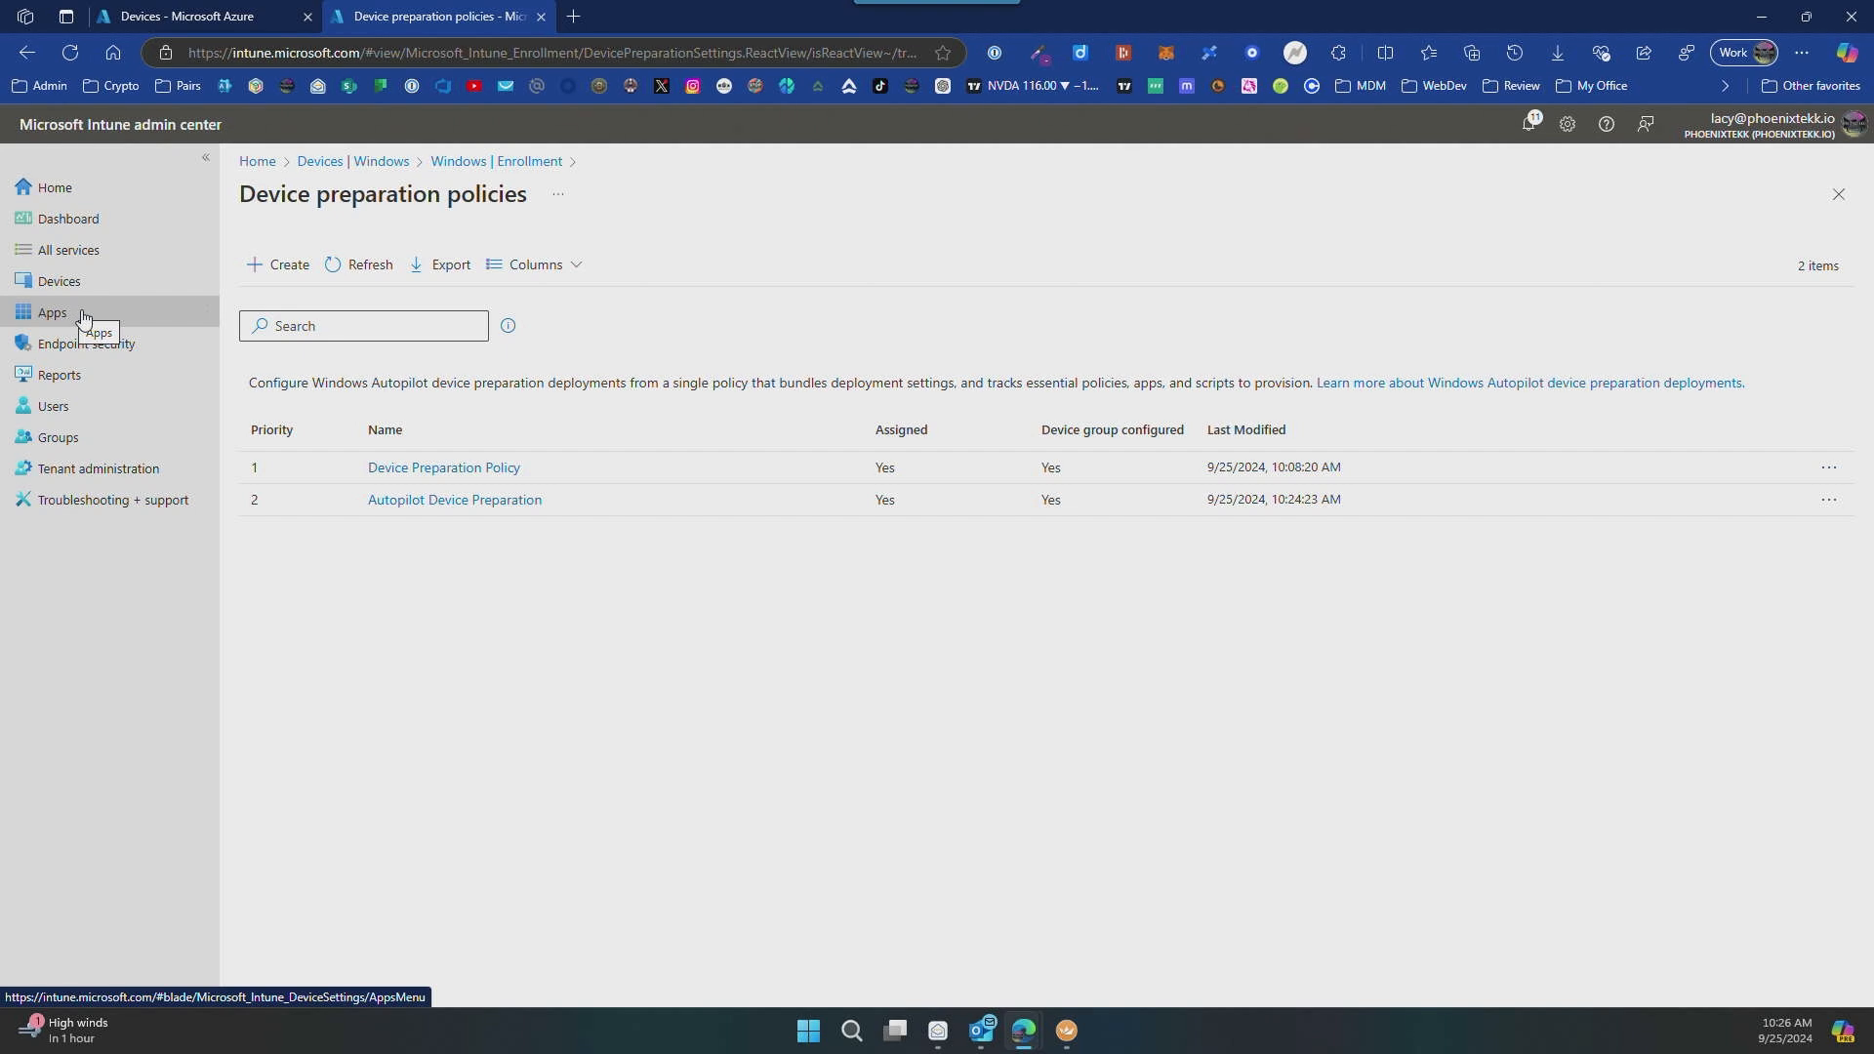
pyautogui.click(61, 437)
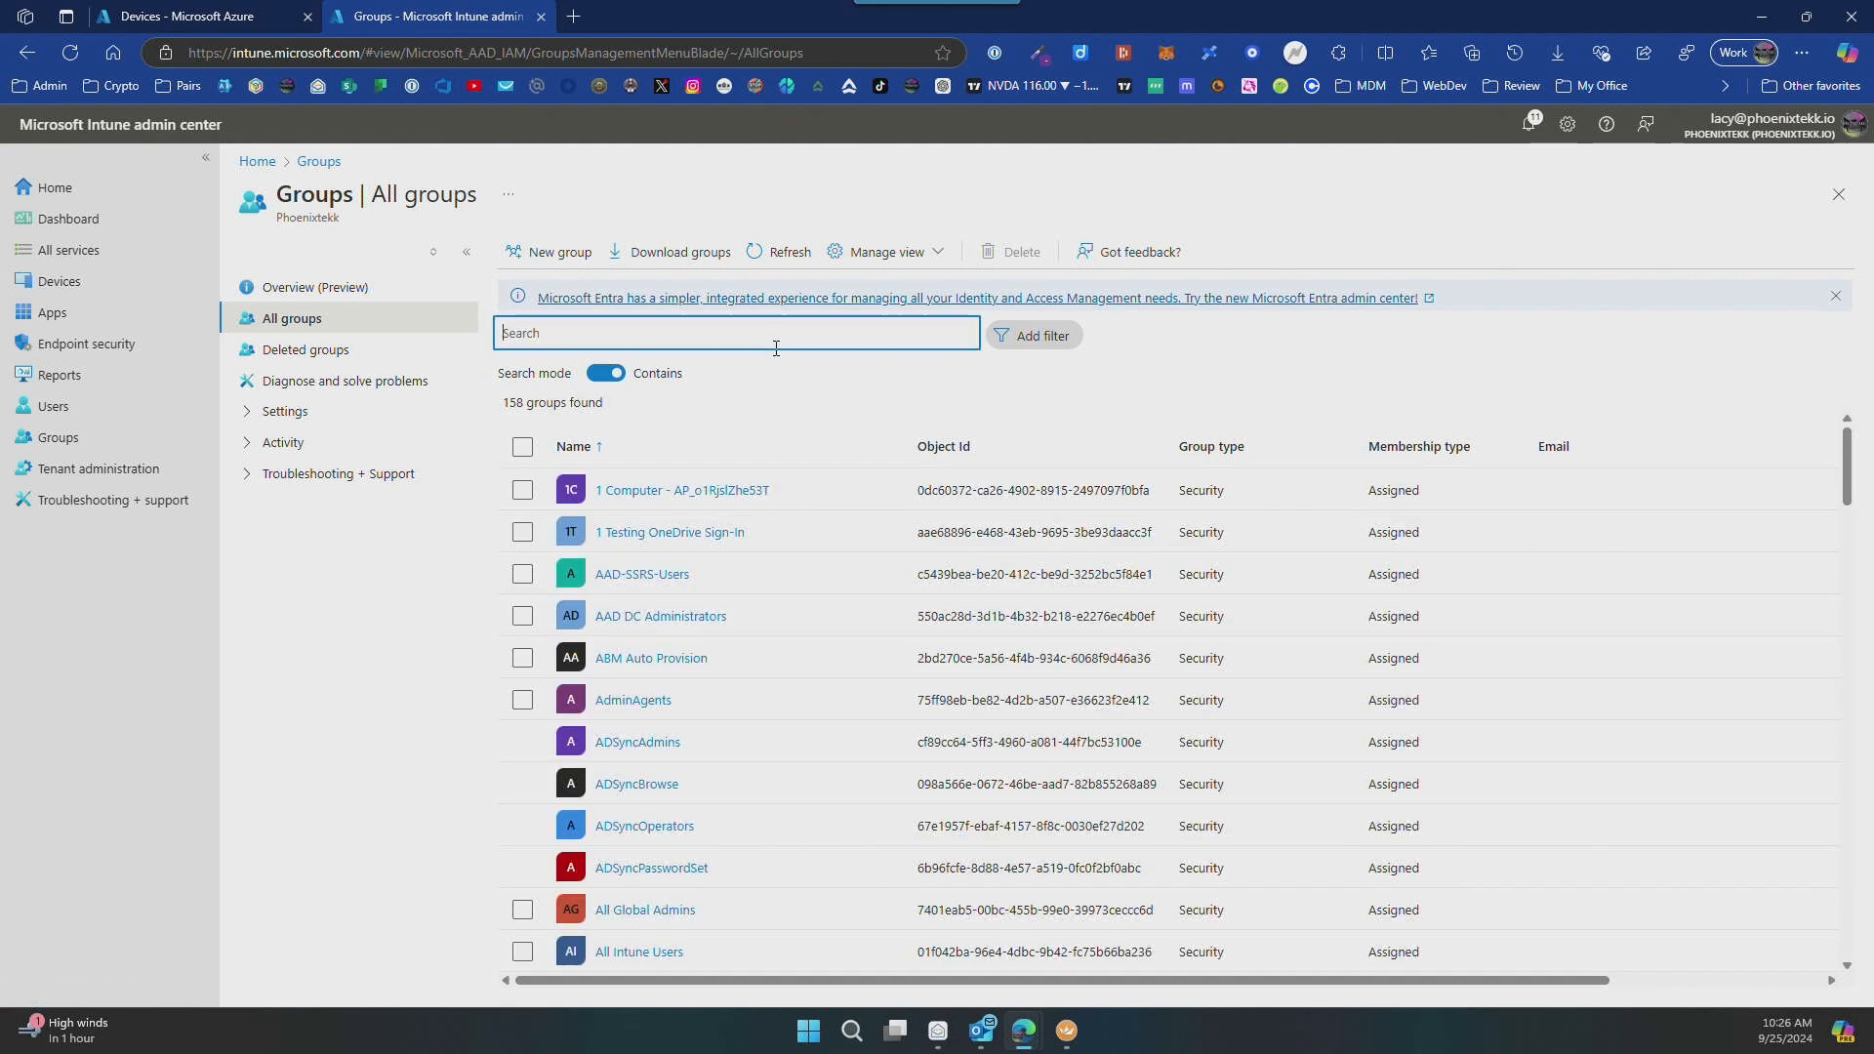
pyautogui.write('intune-deviceprep')
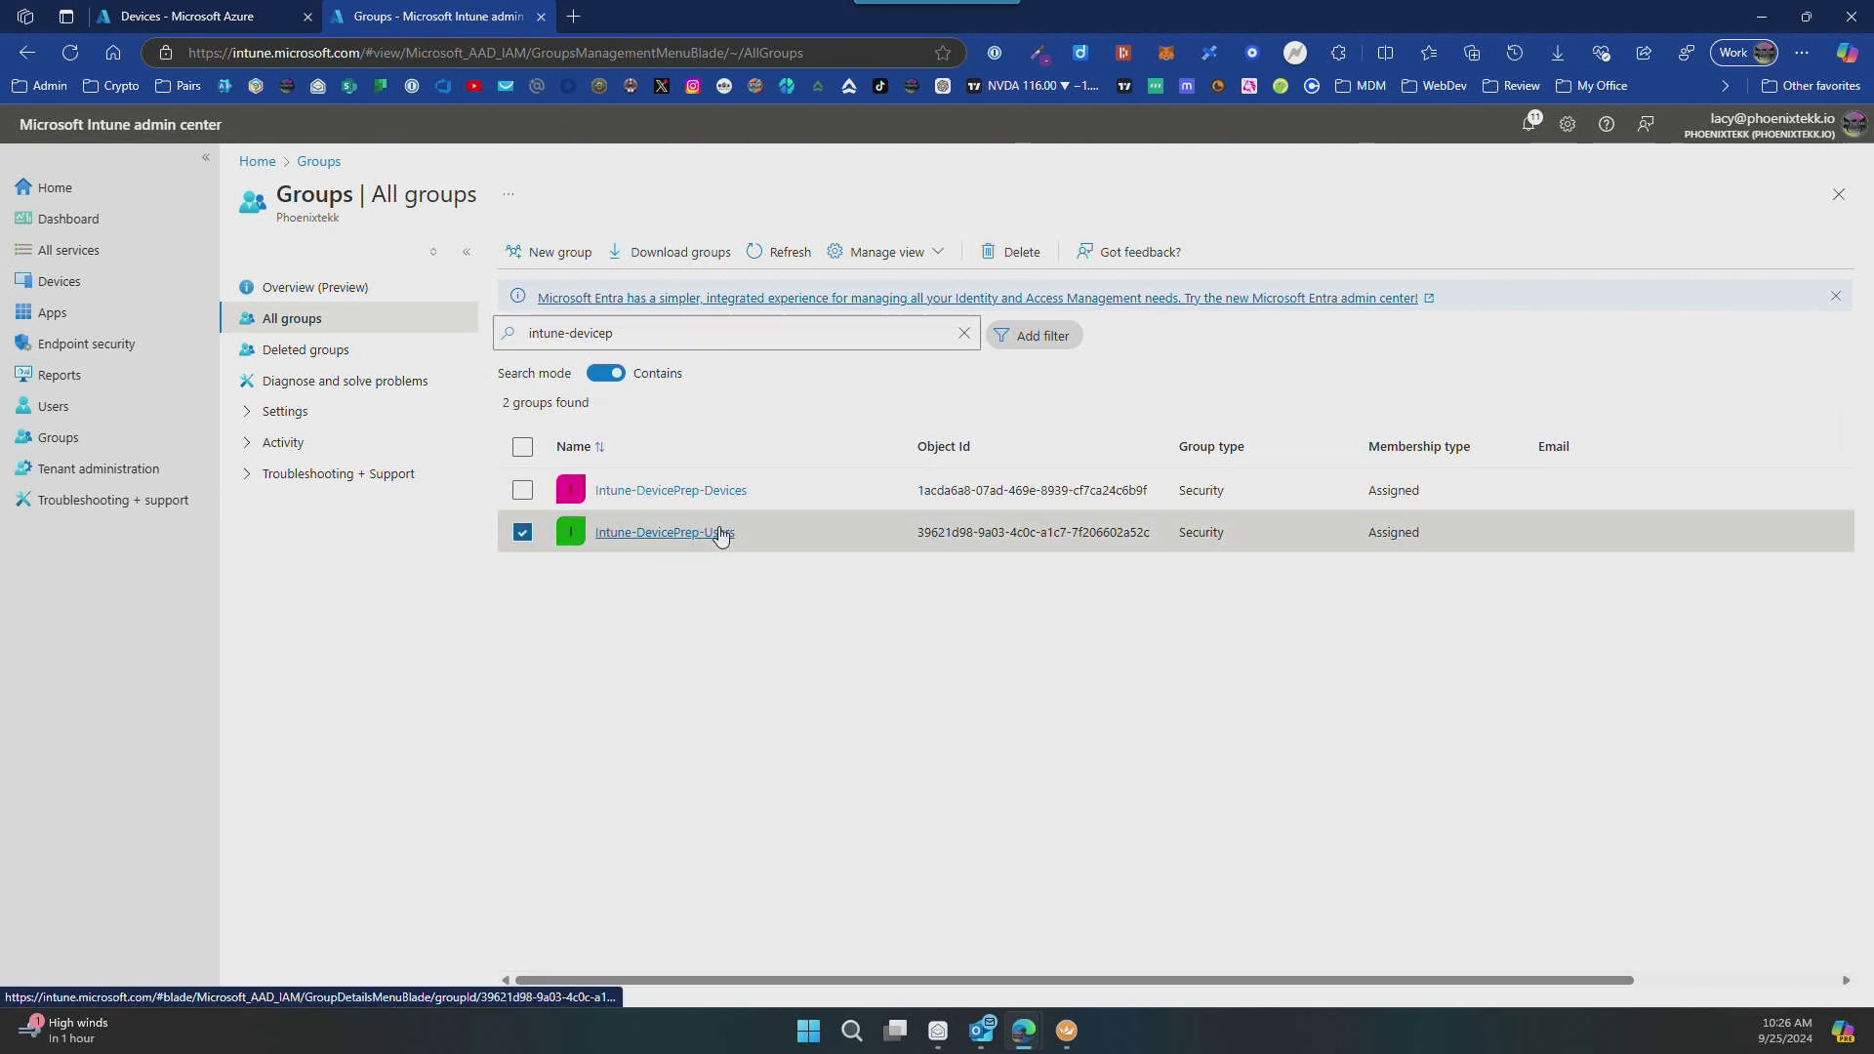
pyautogui.click(719, 534)
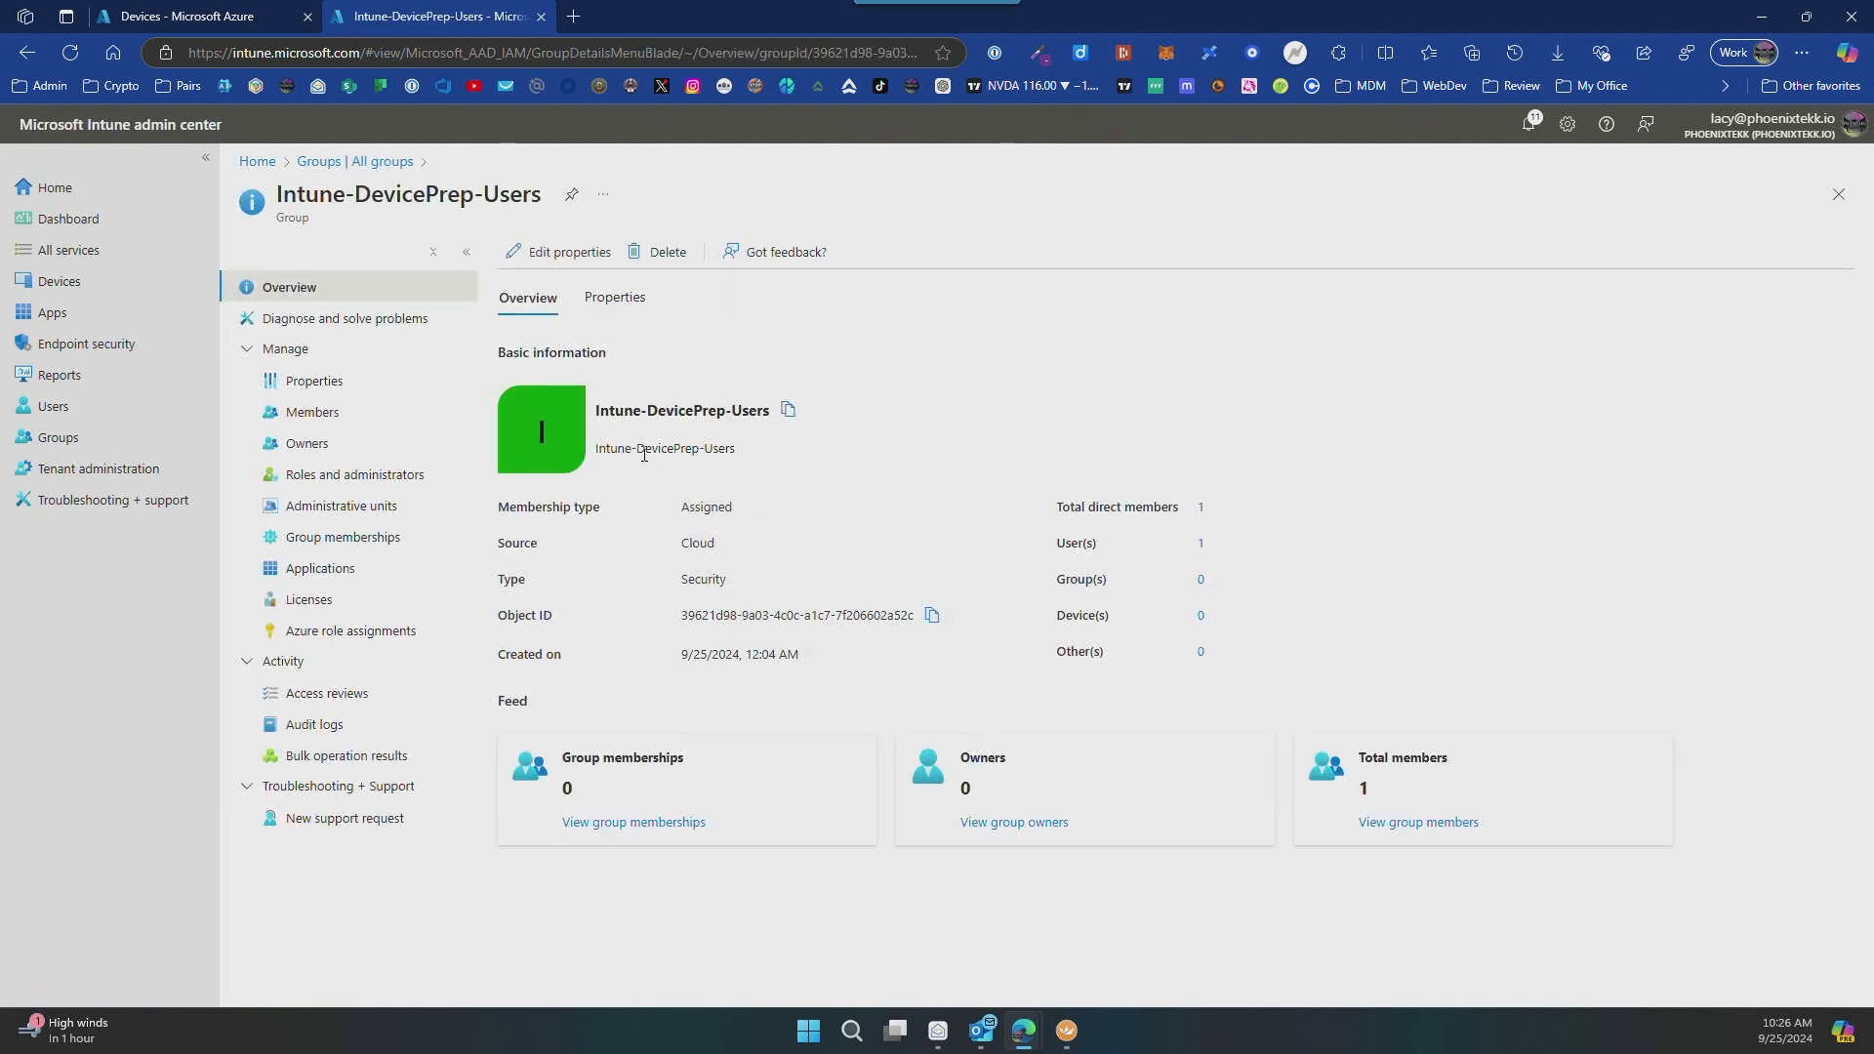
pyautogui.click(309, 414)
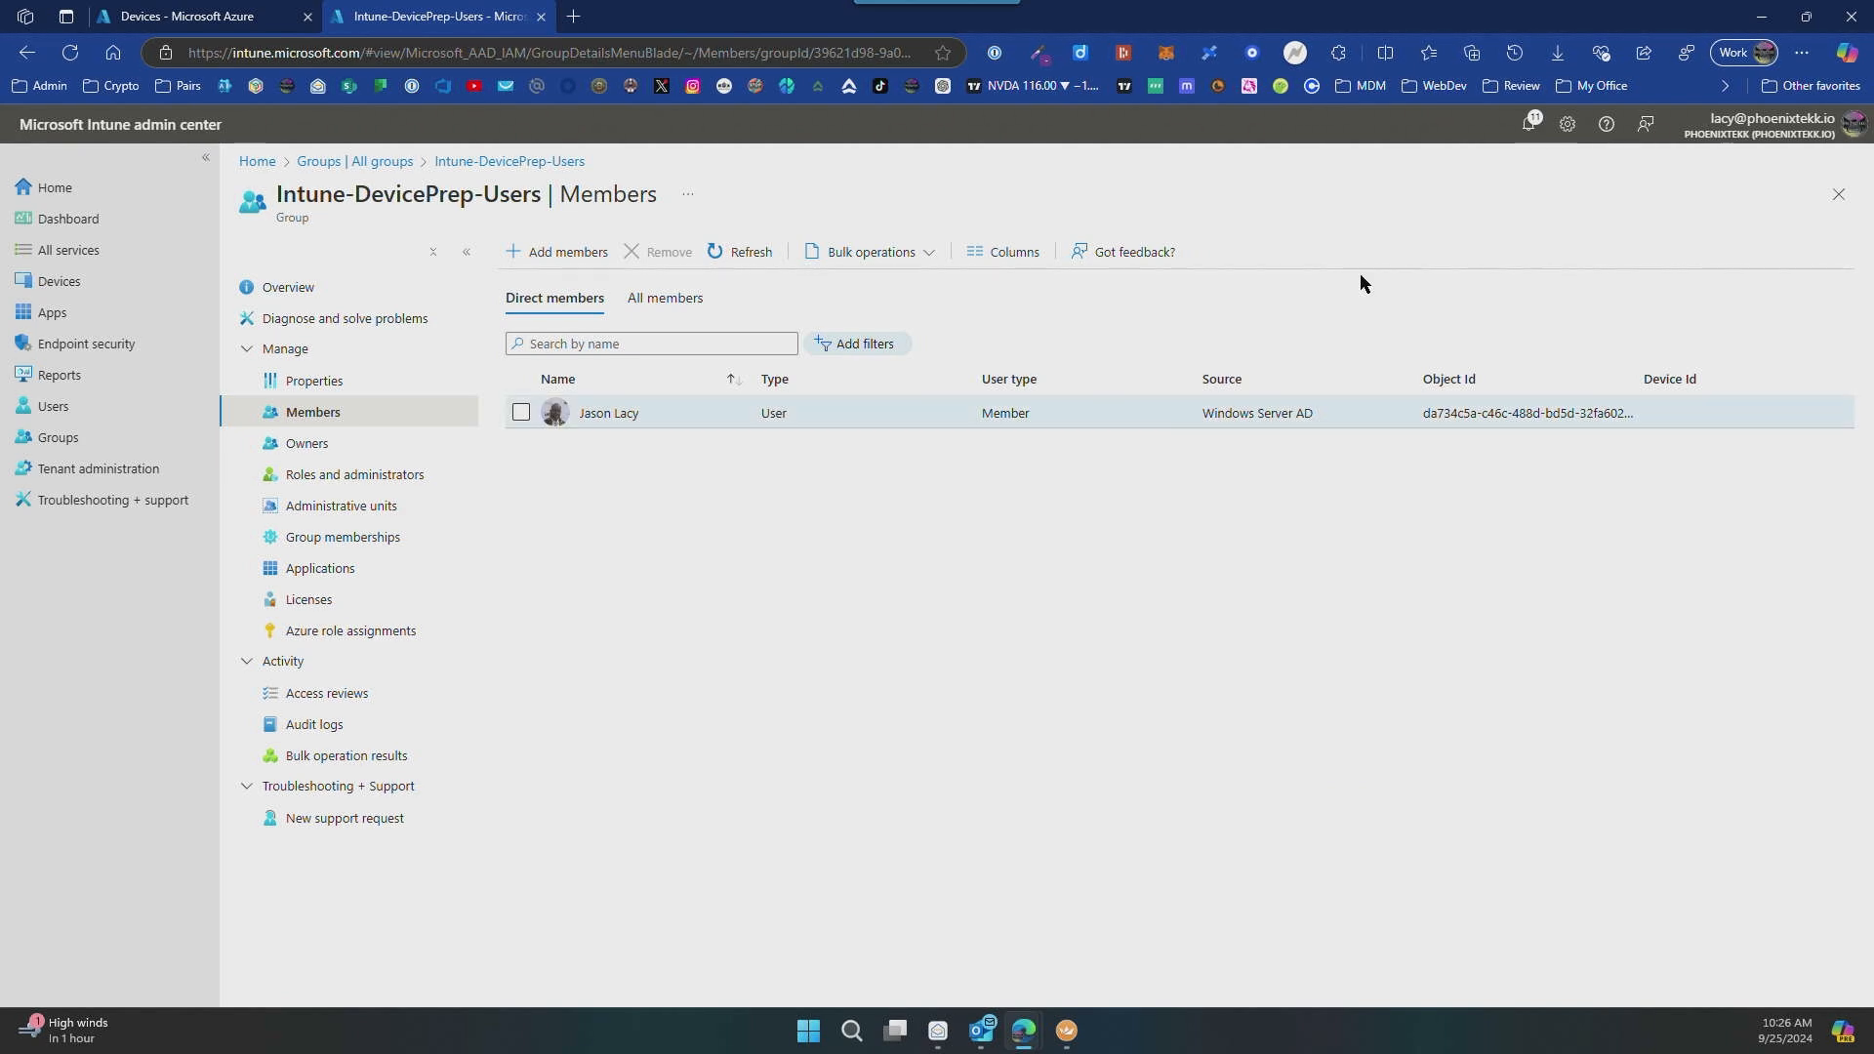
# Step: Return to the virtual machine, complete the setup basics with the United States region and no second keyboard layout, and accept the license agreement
pyautogui.click(1762, 17)
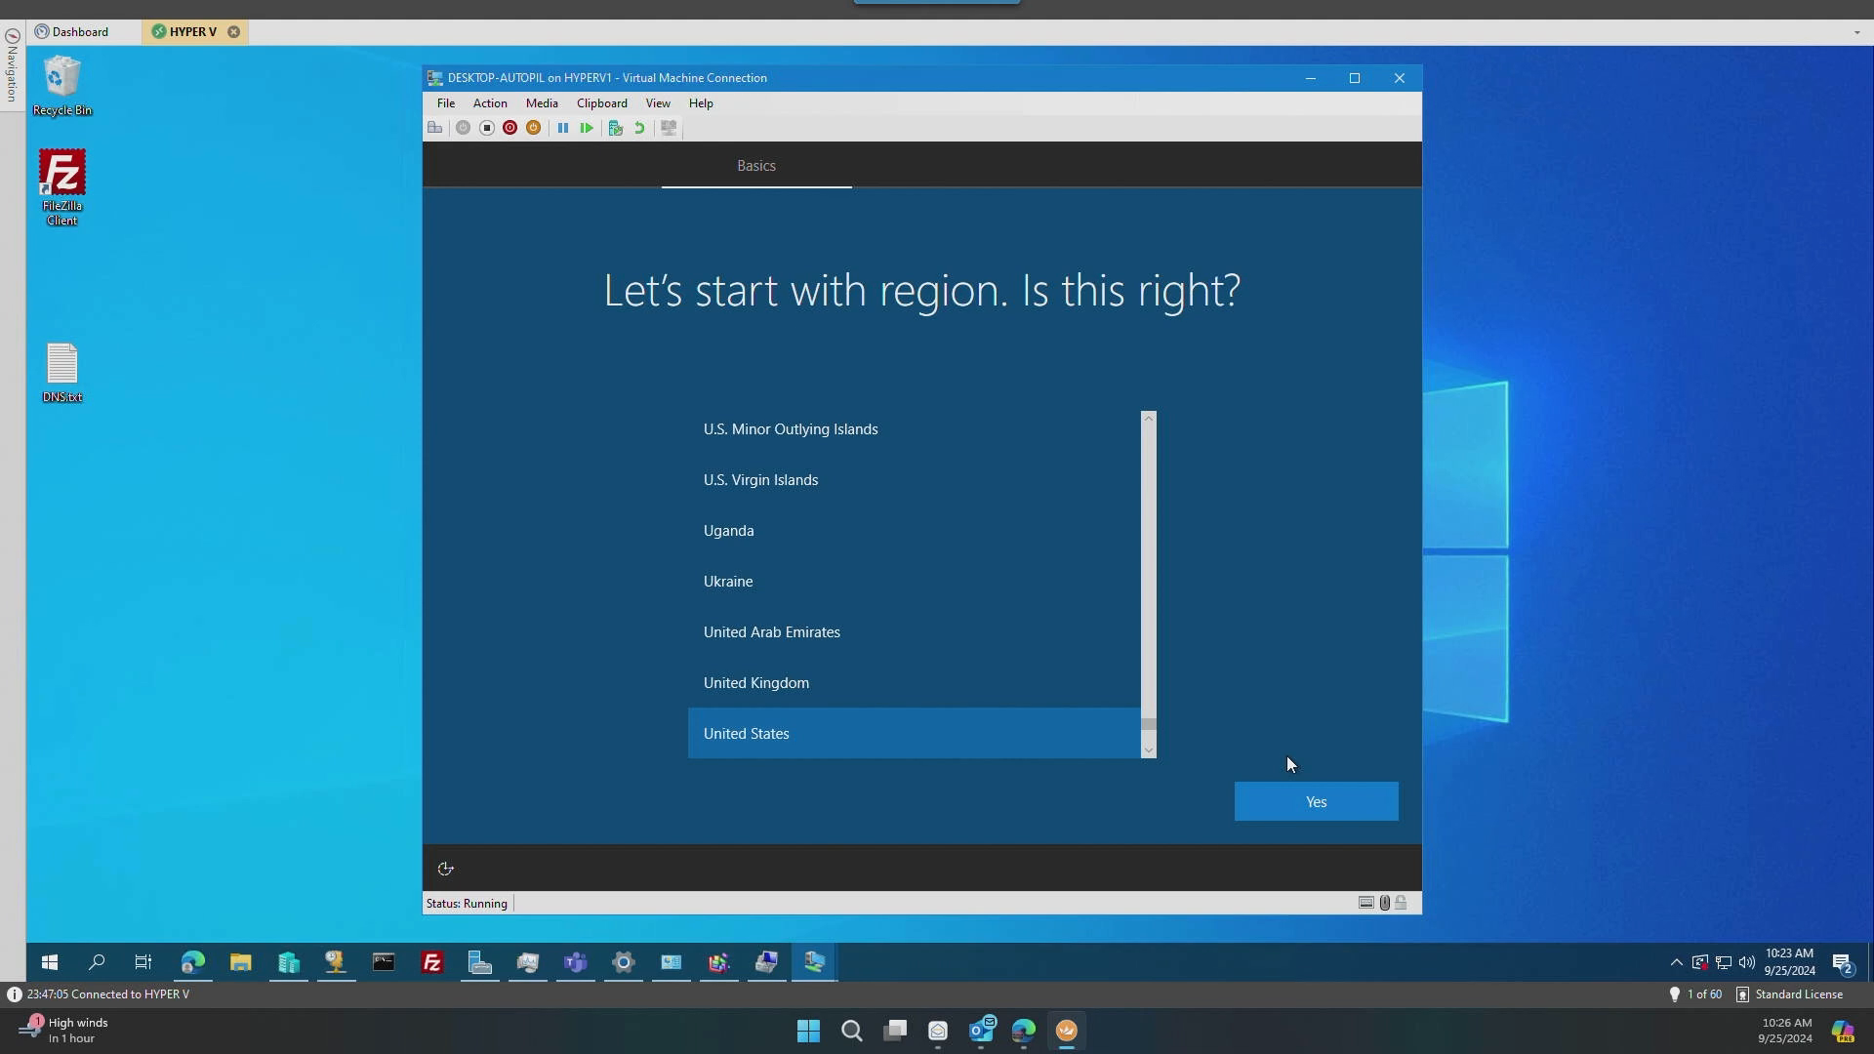
pyautogui.click(1316, 802)
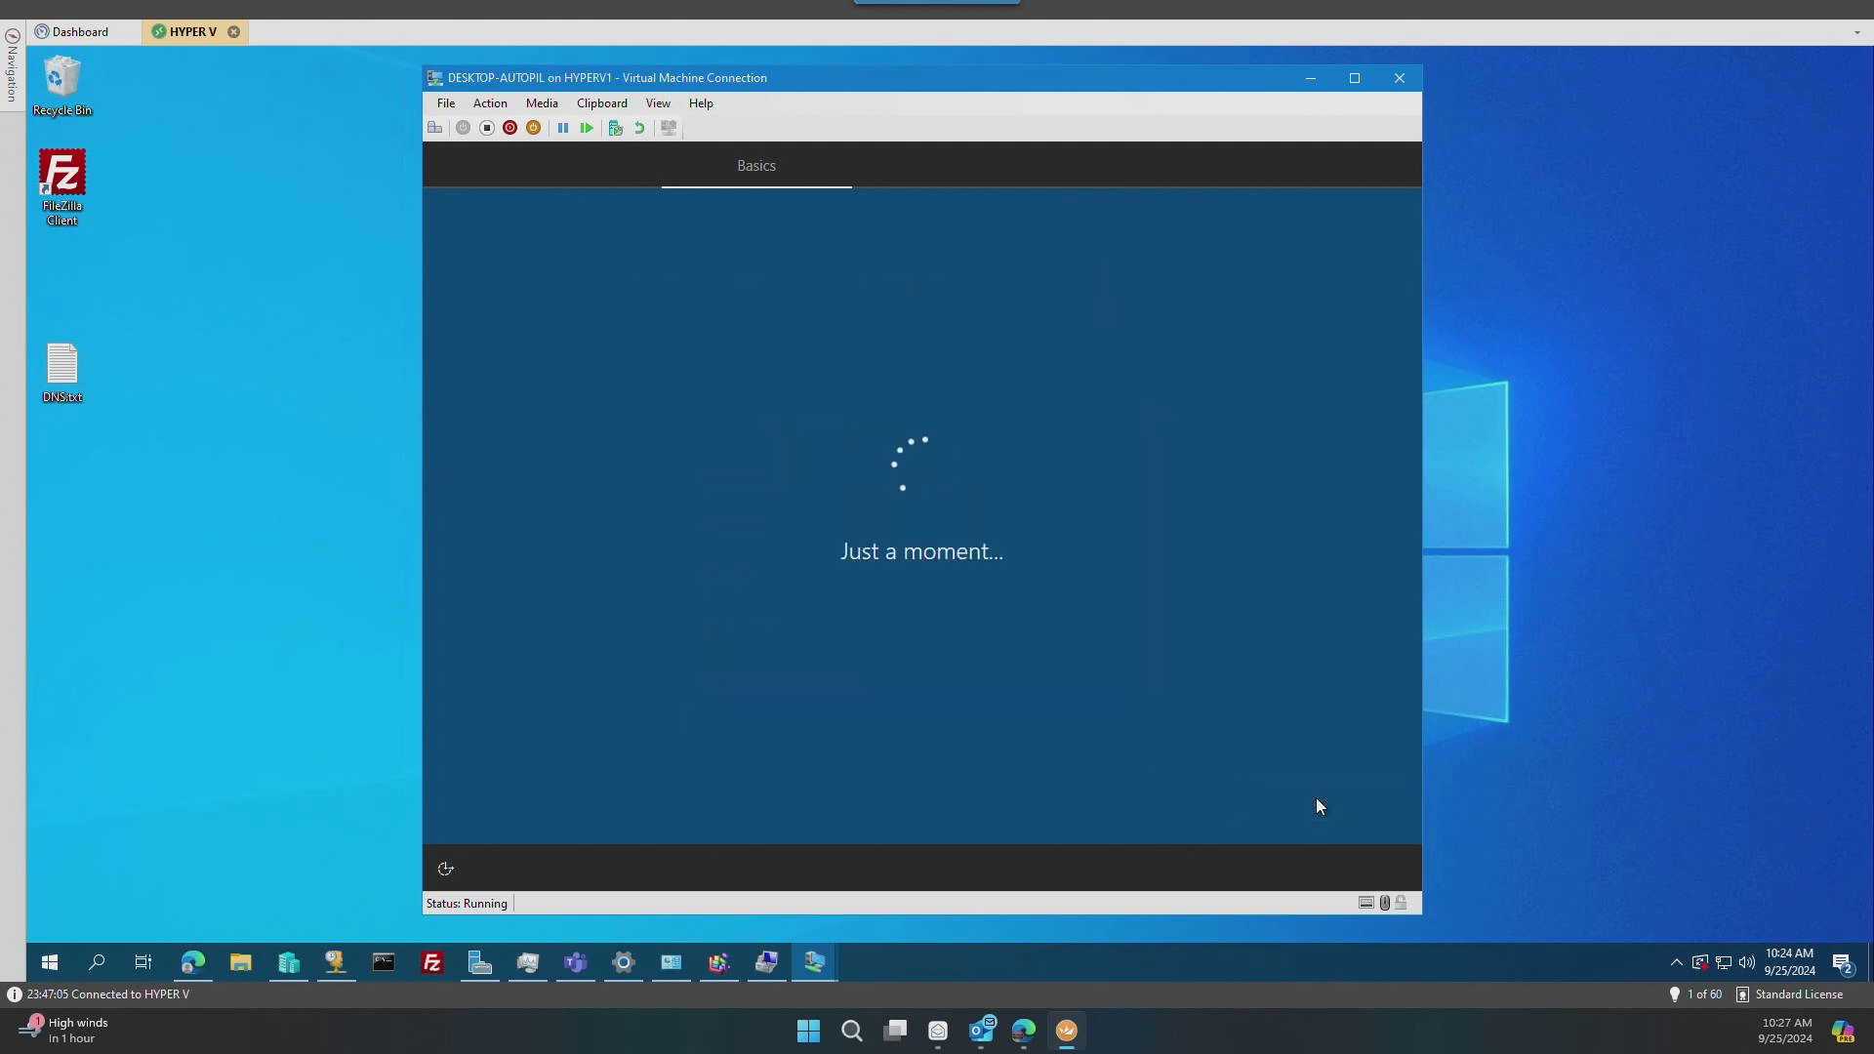
pyautogui.click(1316, 801)
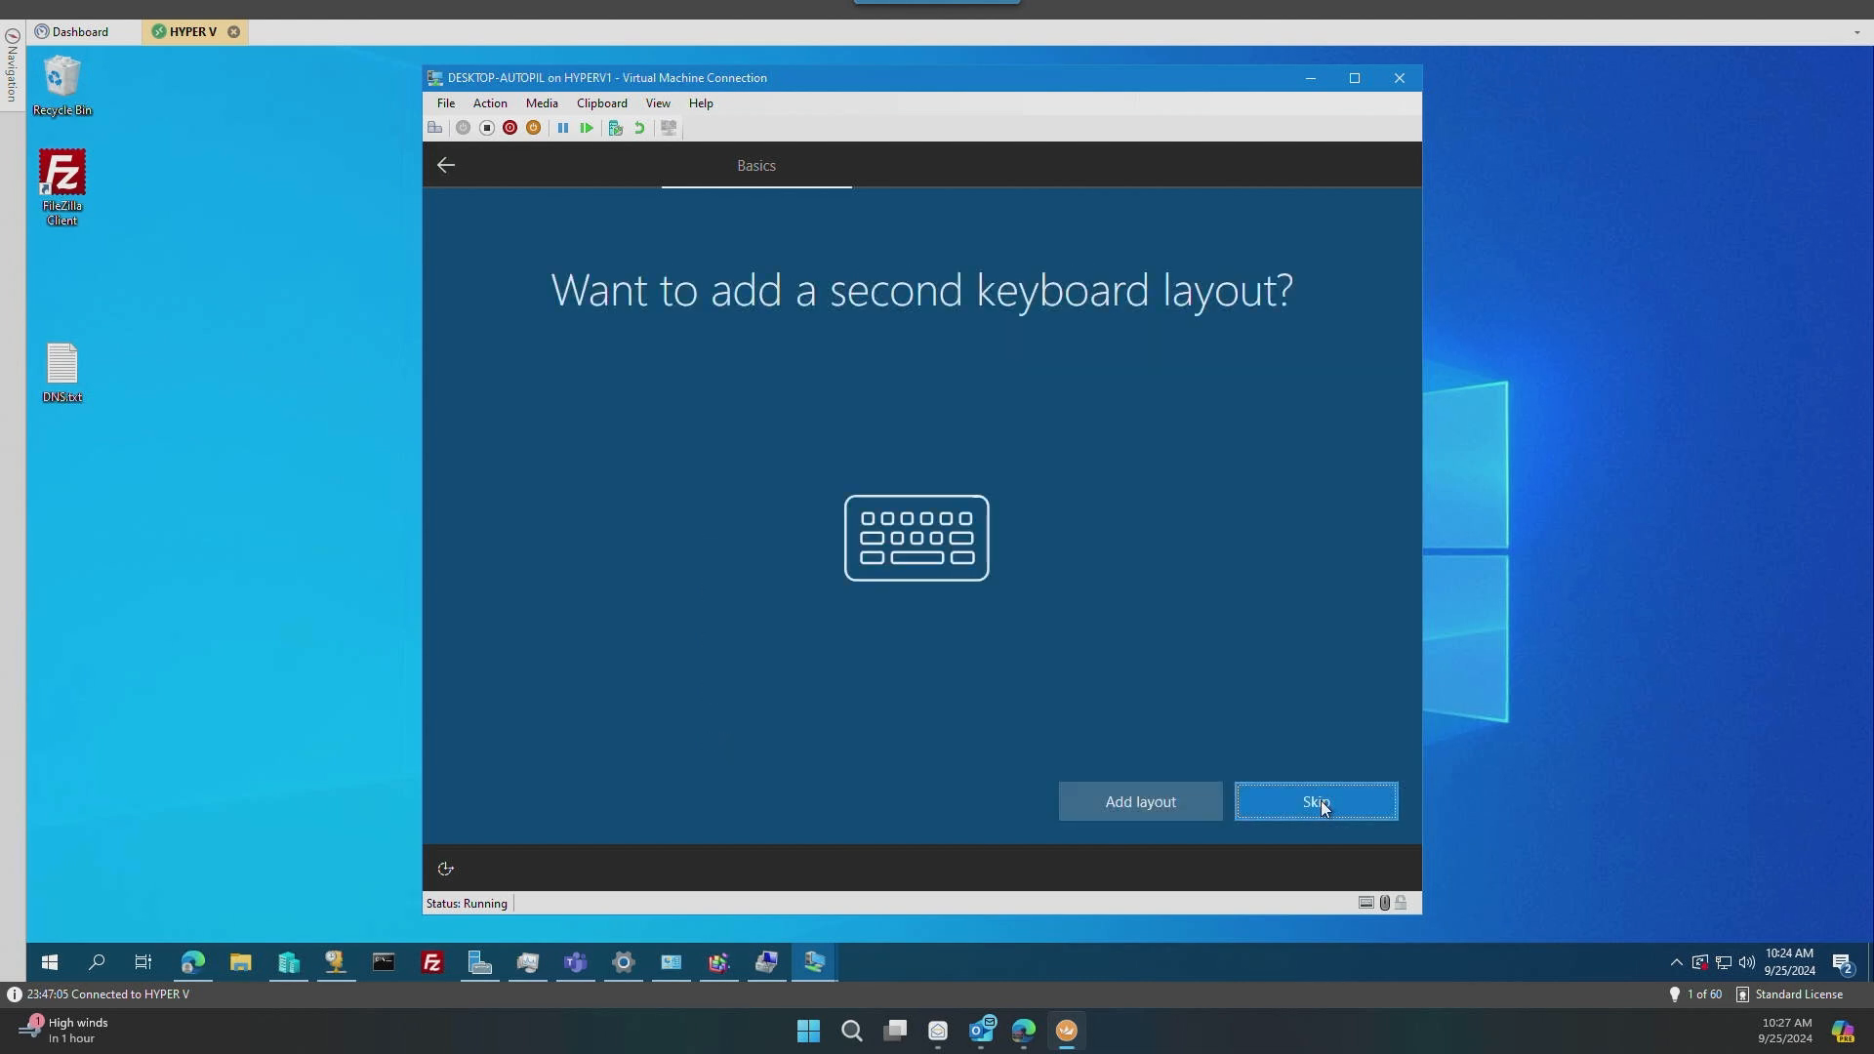
pyautogui.click(1322, 803)
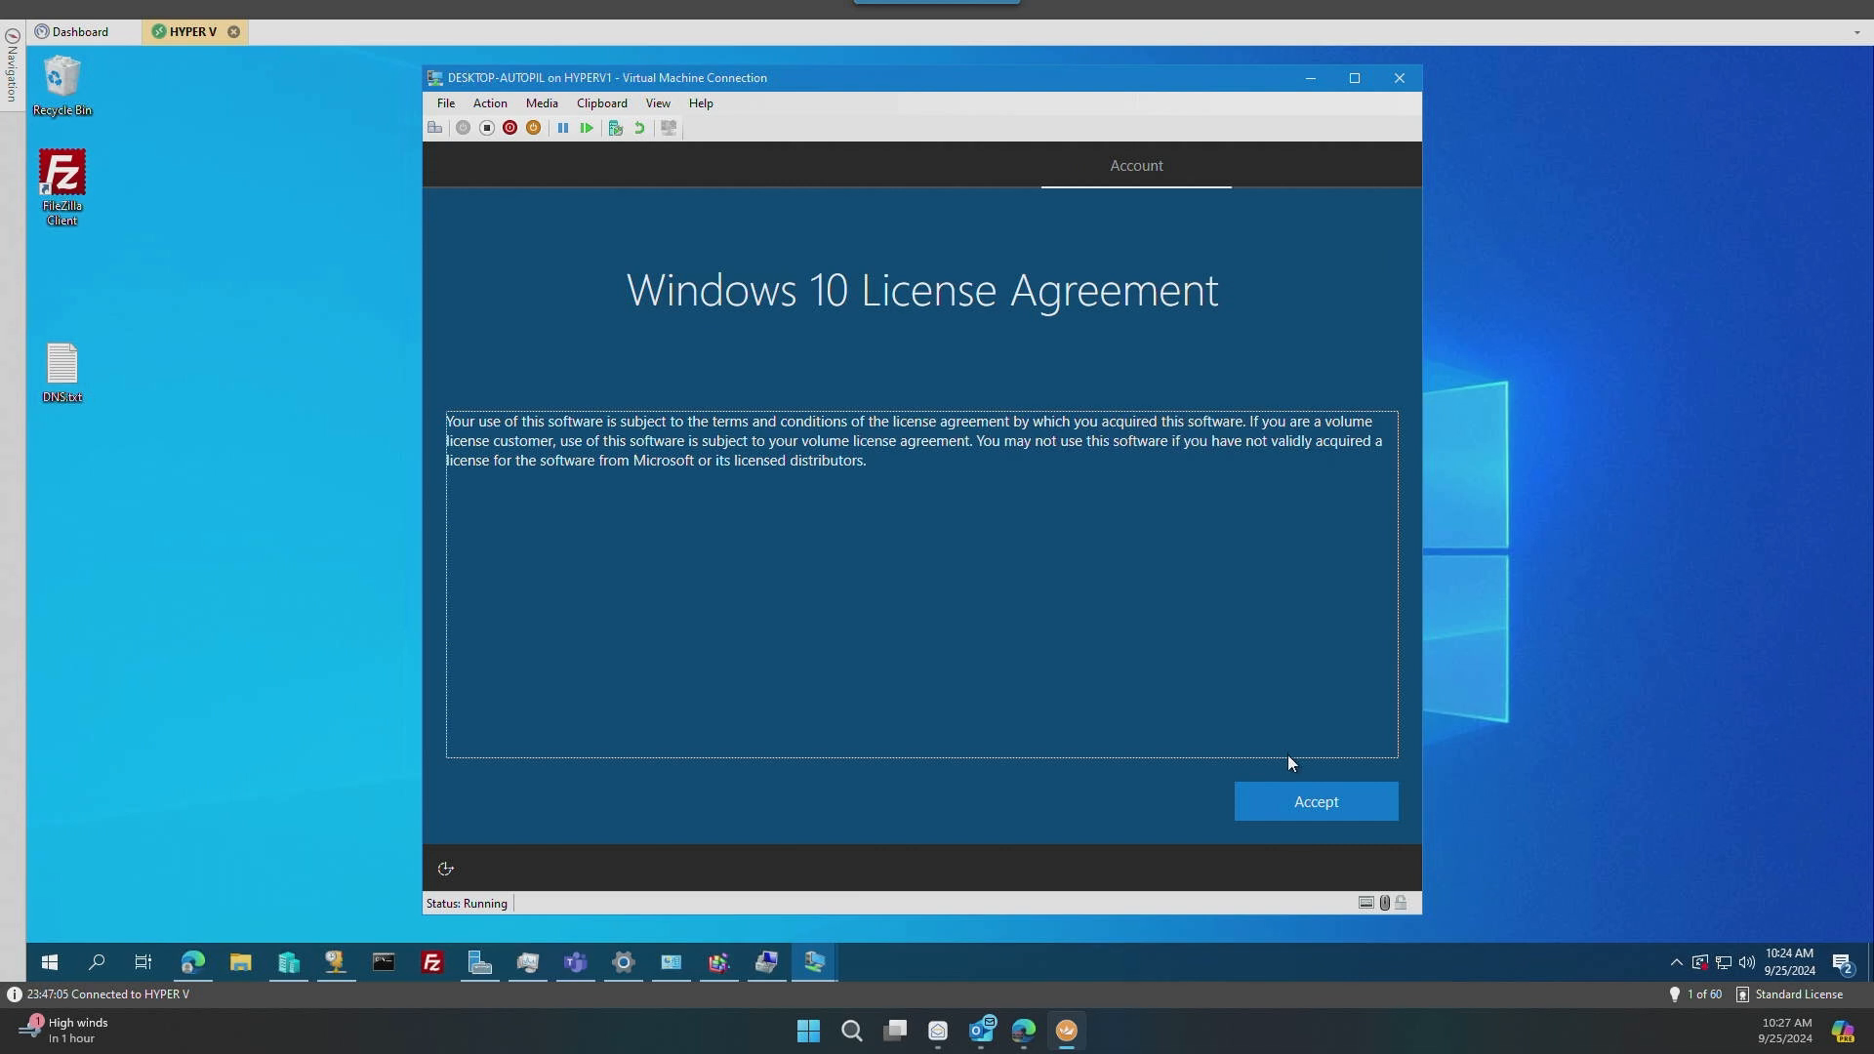
pyautogui.click(1325, 803)
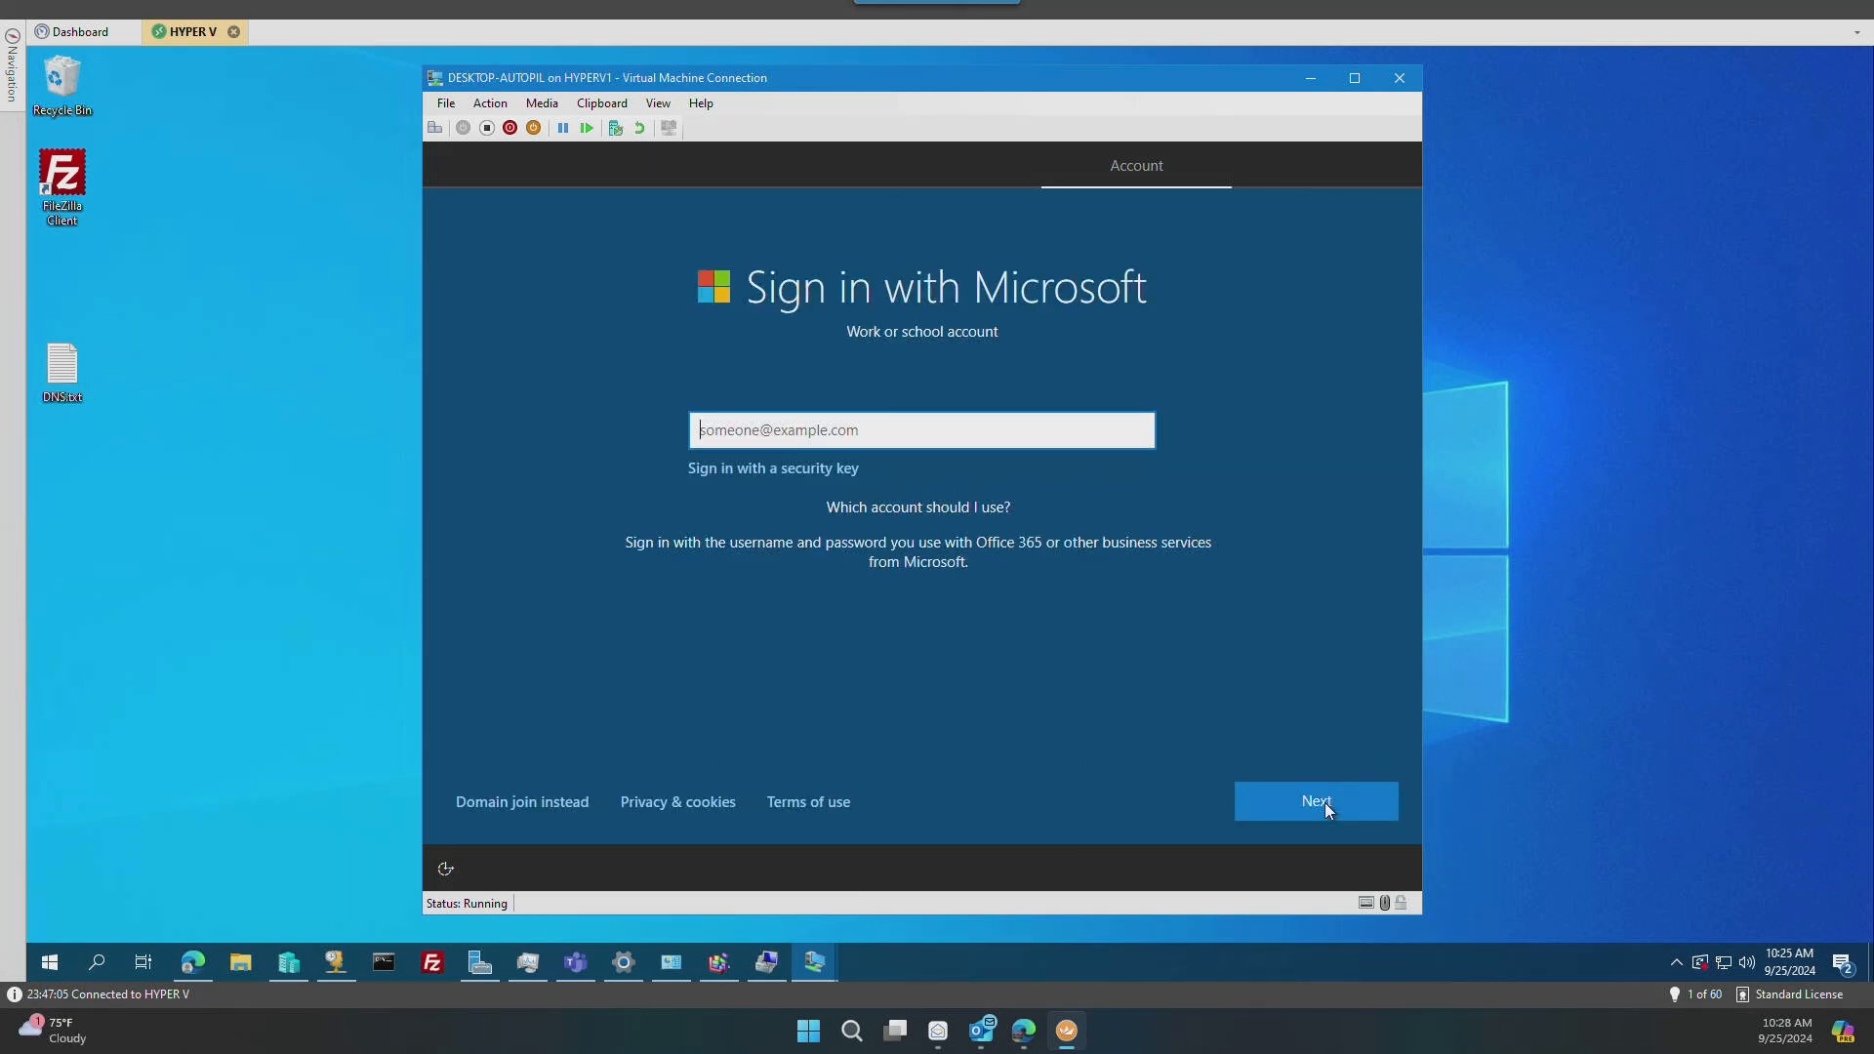
# Step: Sign in to Windows setup with the user's work account e-mail address and account password
pyautogui.click(1326, 802)
pyautogui.click(1054, 482)
pyautogui.write('•••••••••••••')
pyautogui.press('Return')
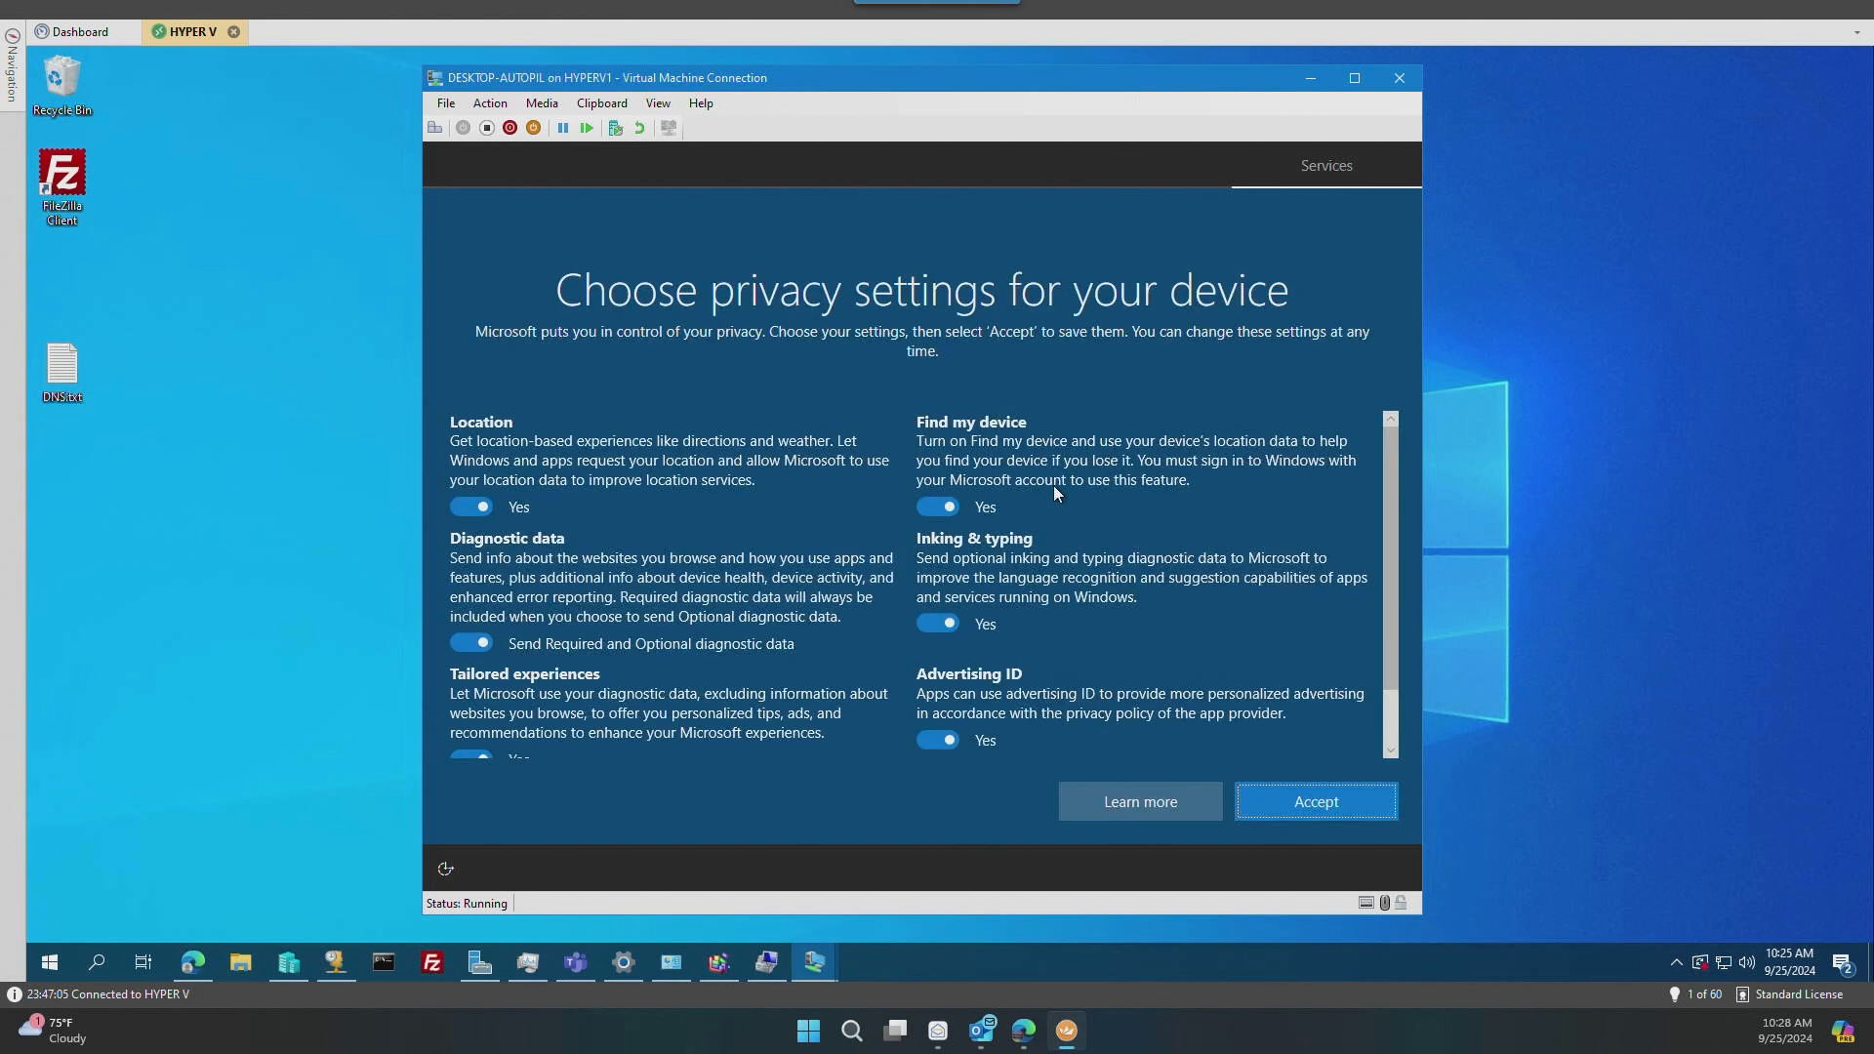
# Step: Accept the default privacy settings, then create and confirm a Windows Hello PIN to finish the account setup
pyautogui.click(1317, 801)
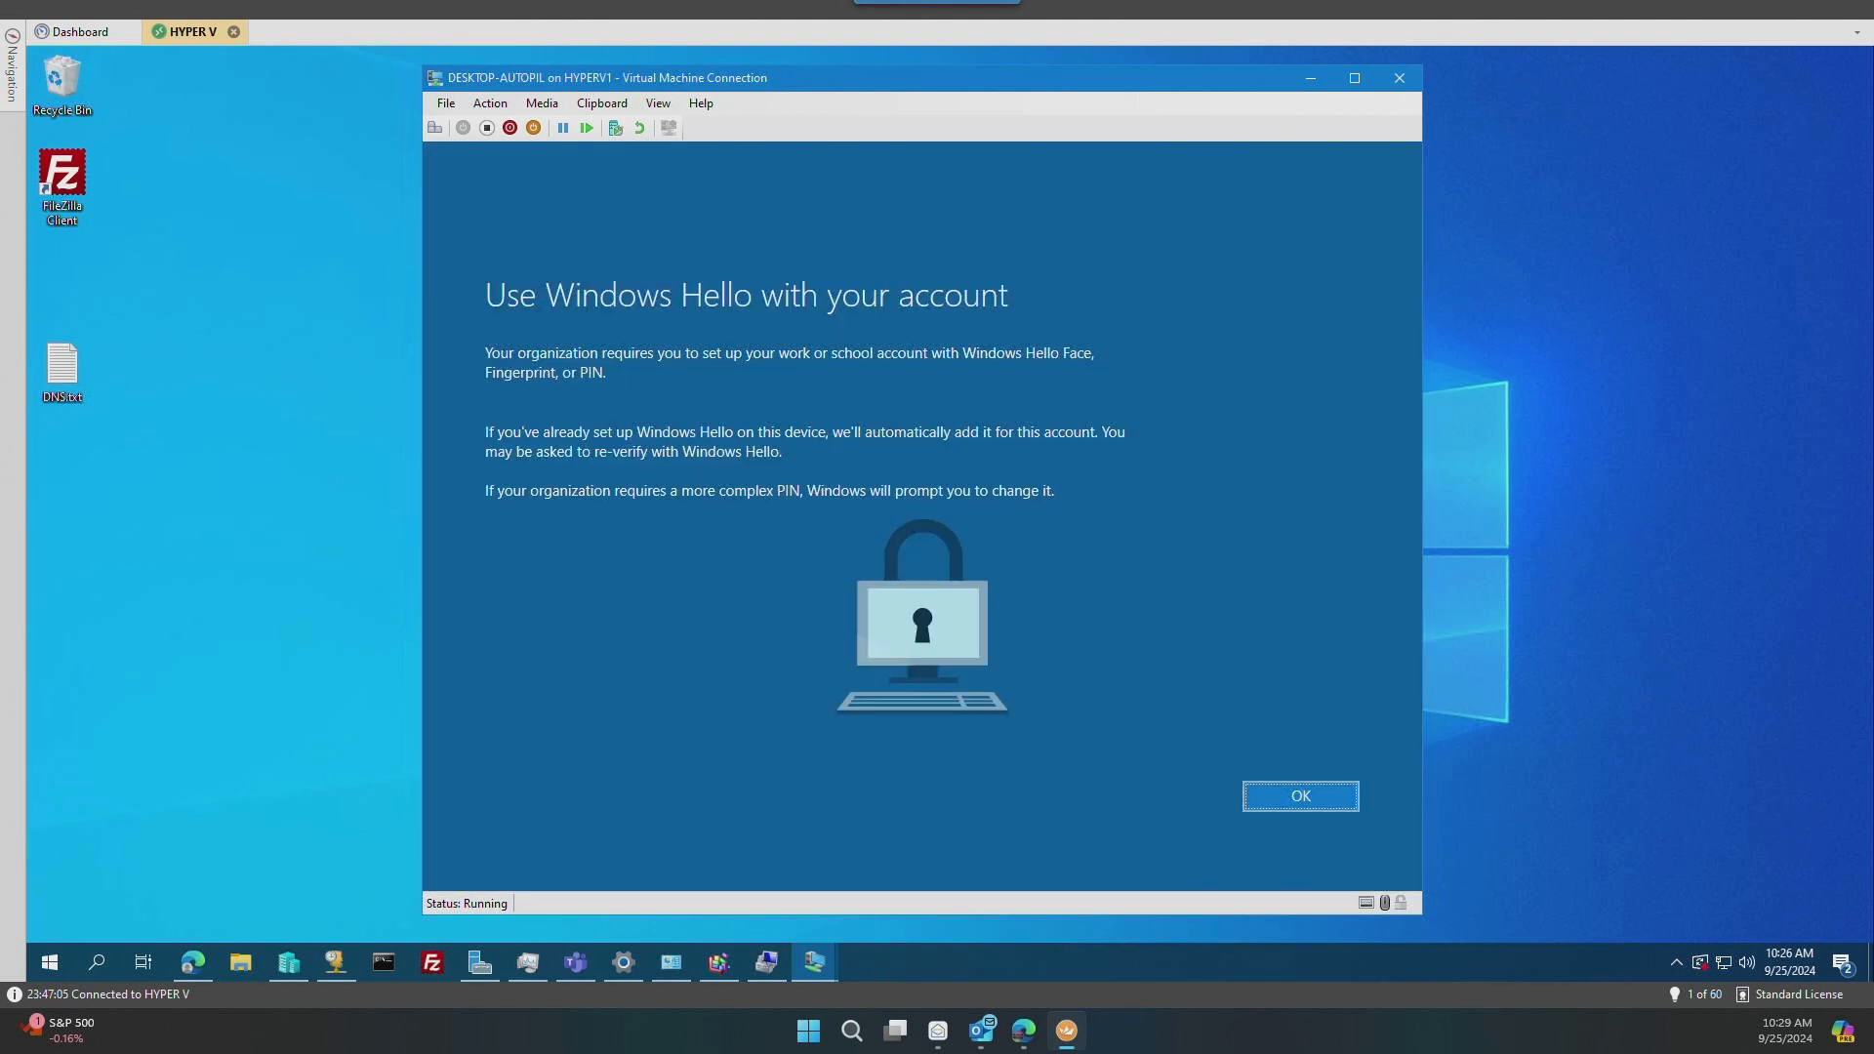
pyautogui.click(1297, 799)
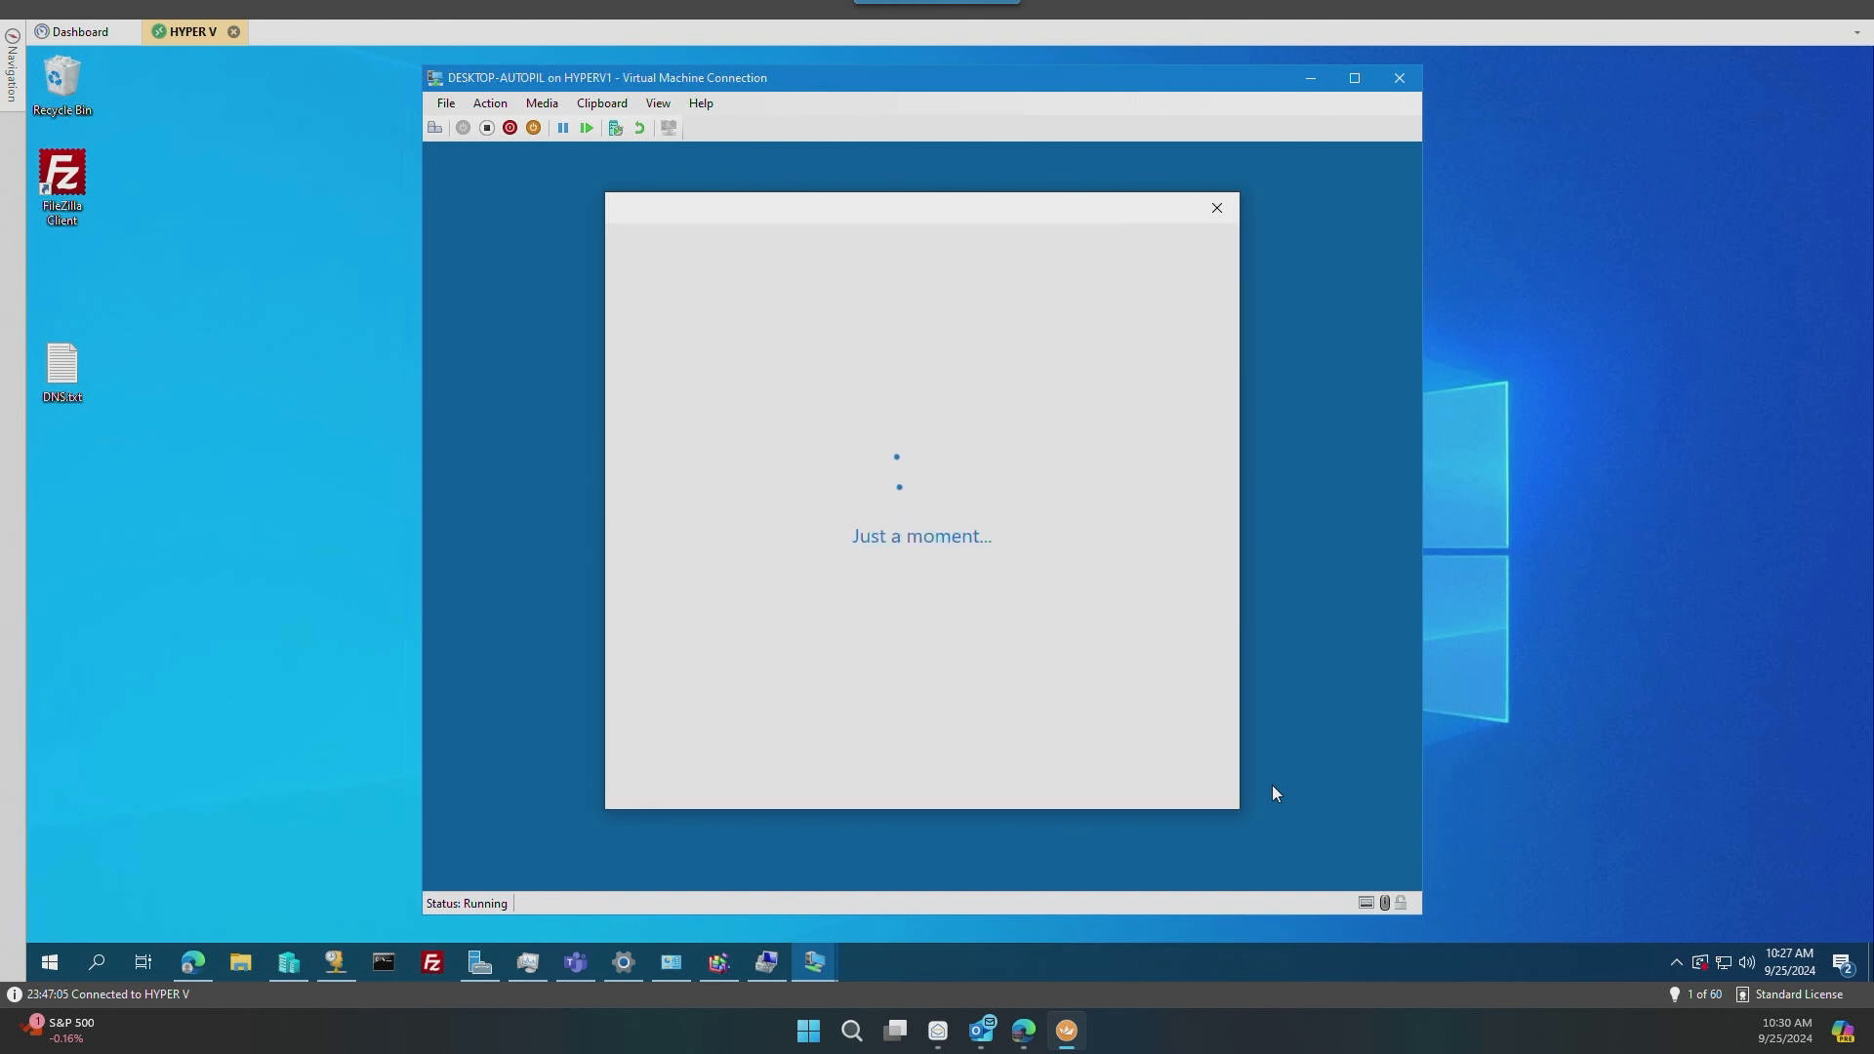
pyautogui.write('••••••')
pyautogui.press('Tab')
pyautogui.write('••••••')
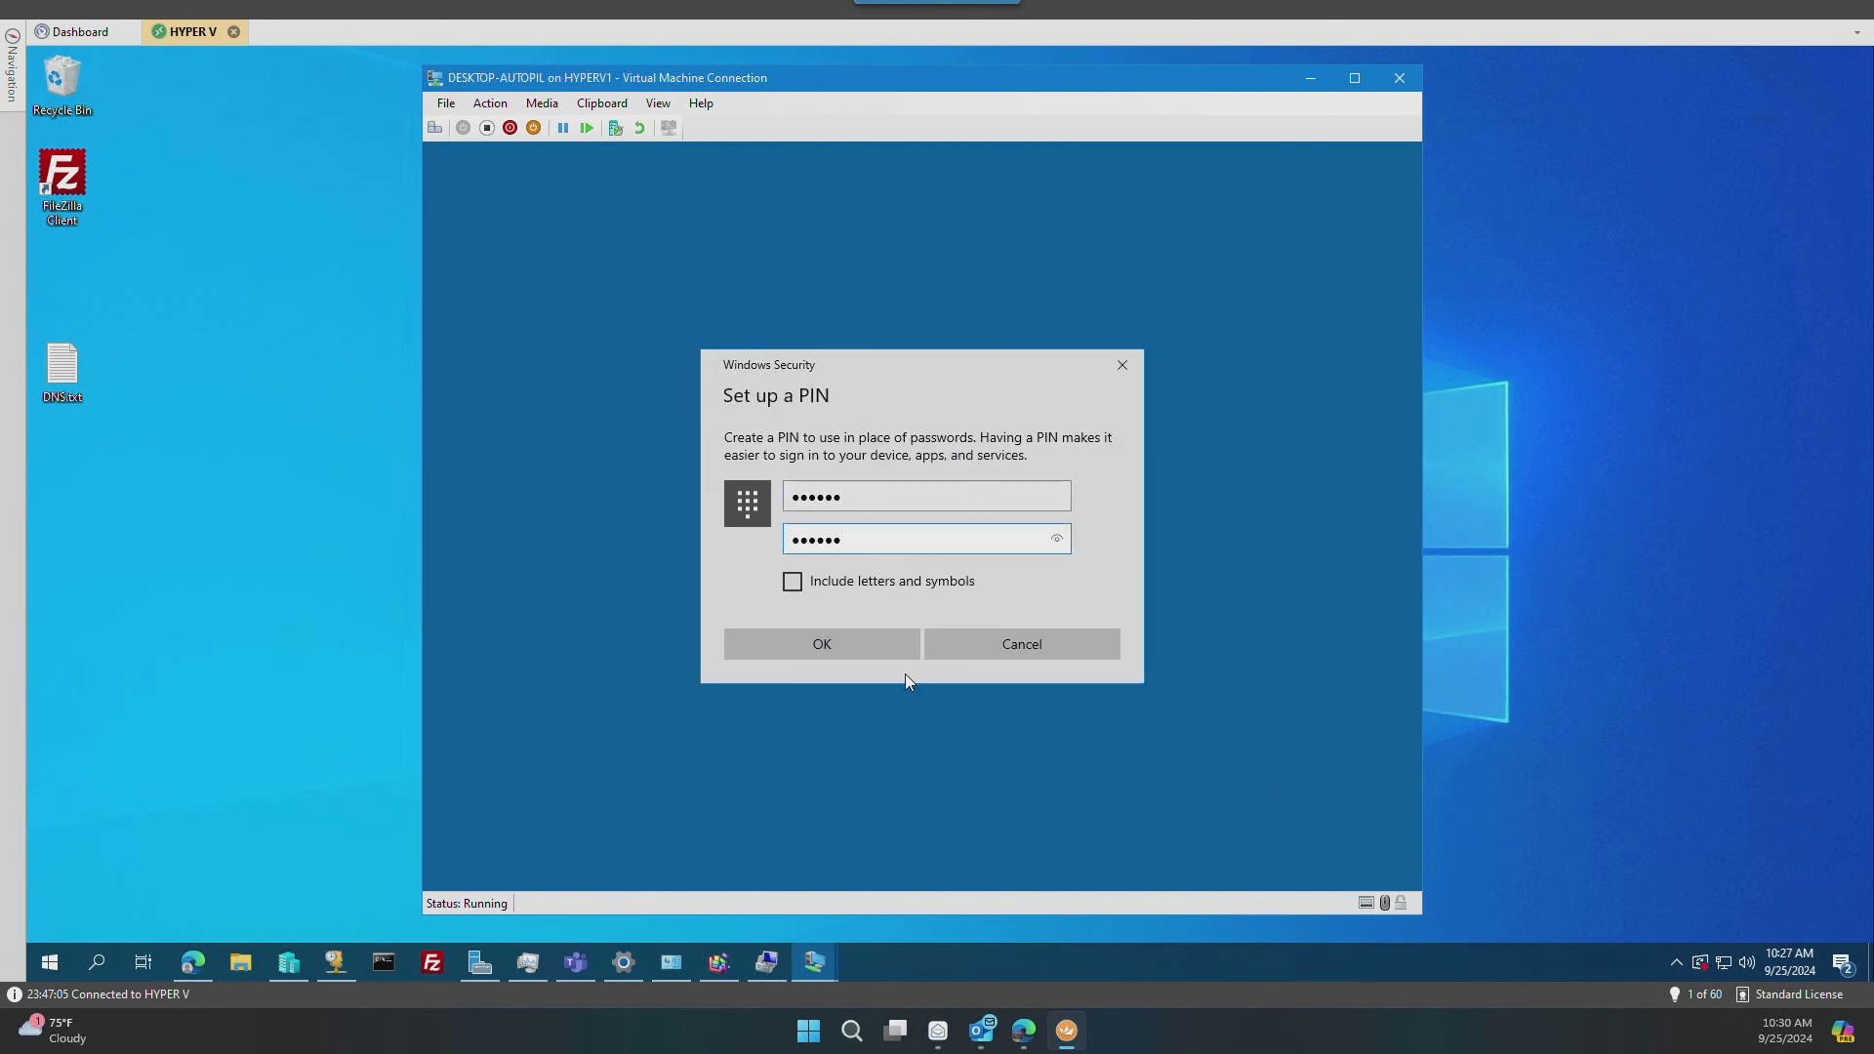
pyautogui.click(866, 644)
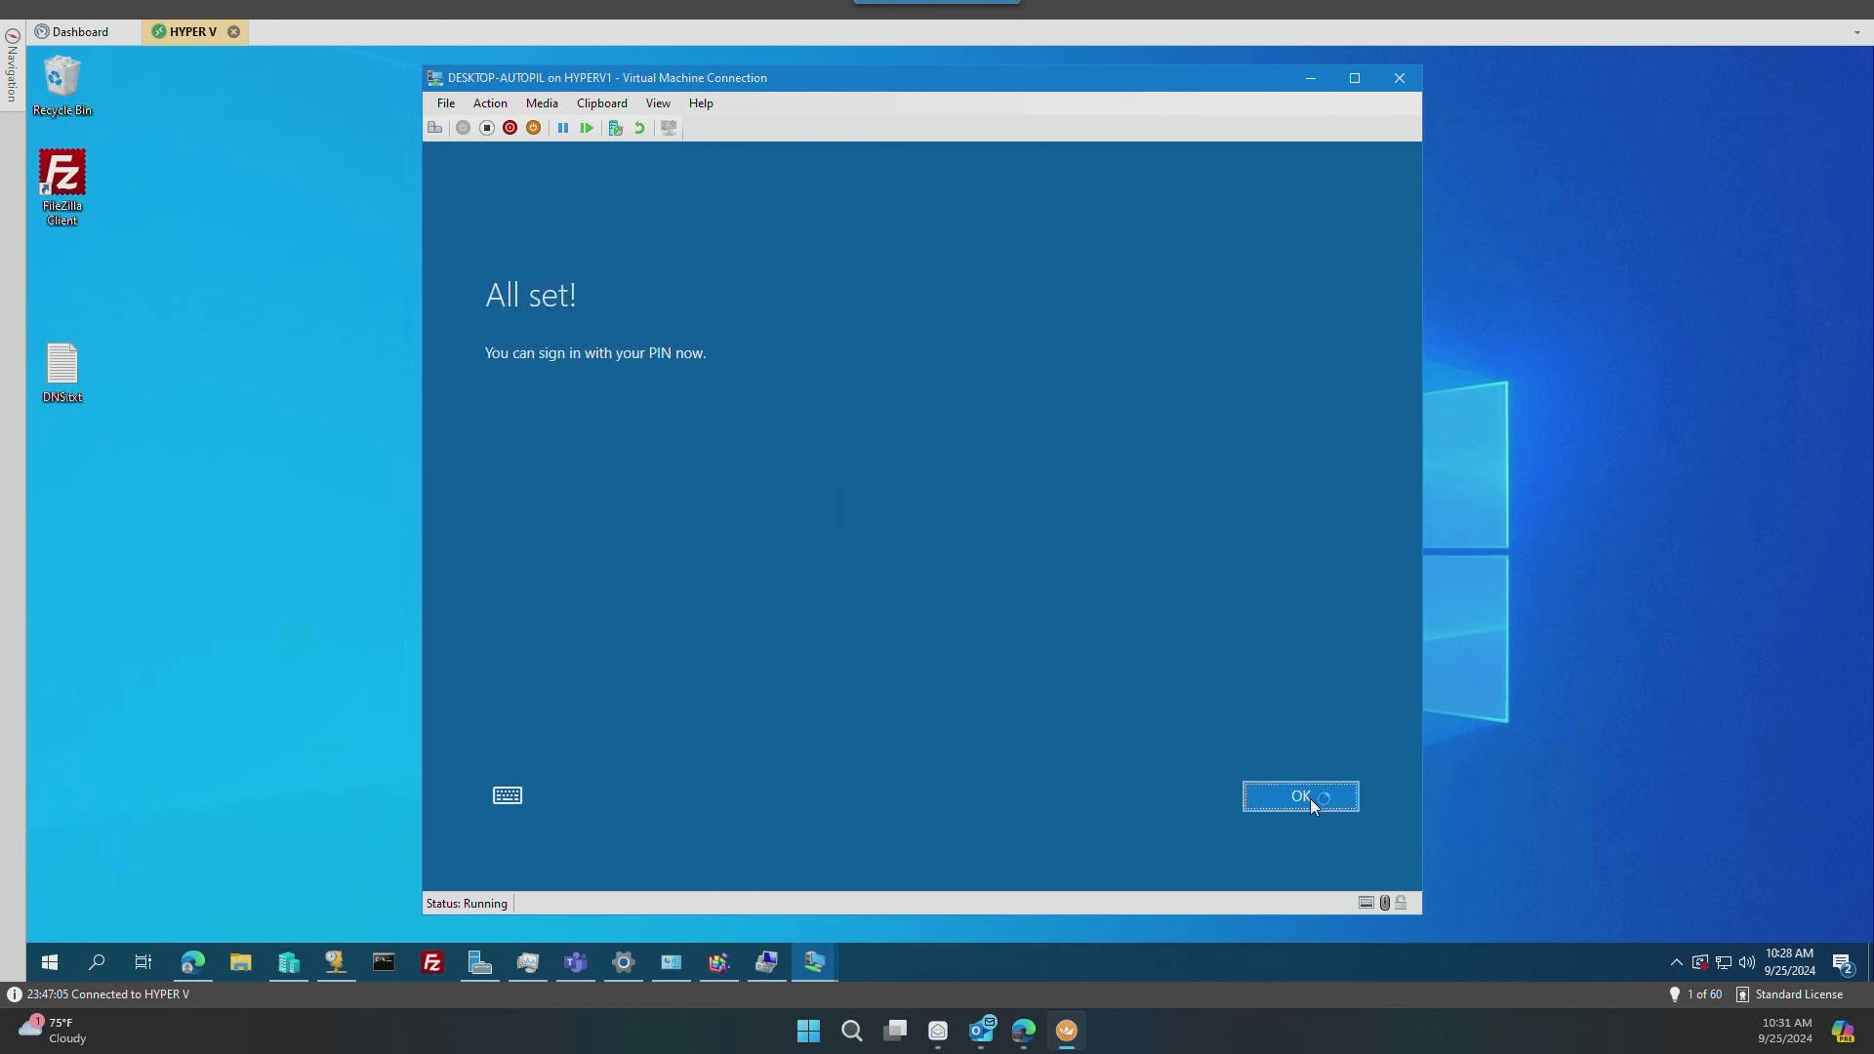
pyautogui.click(1306, 796)
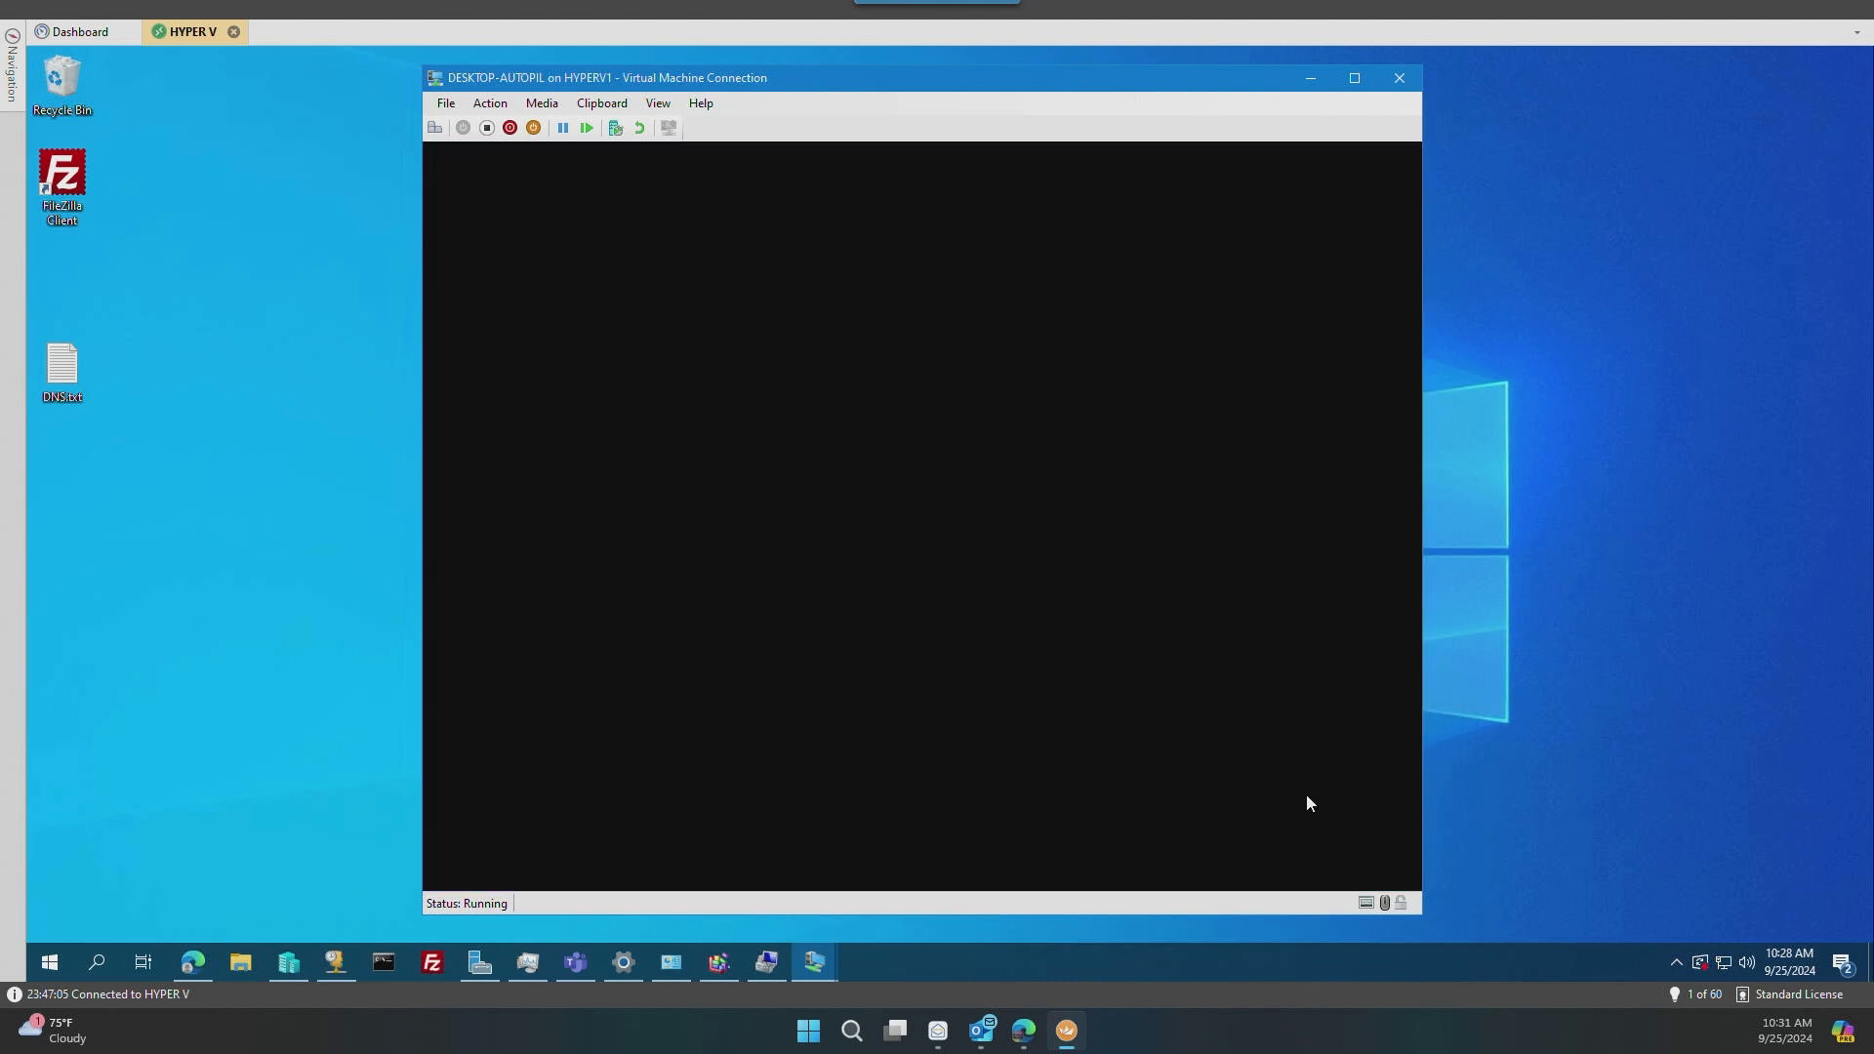